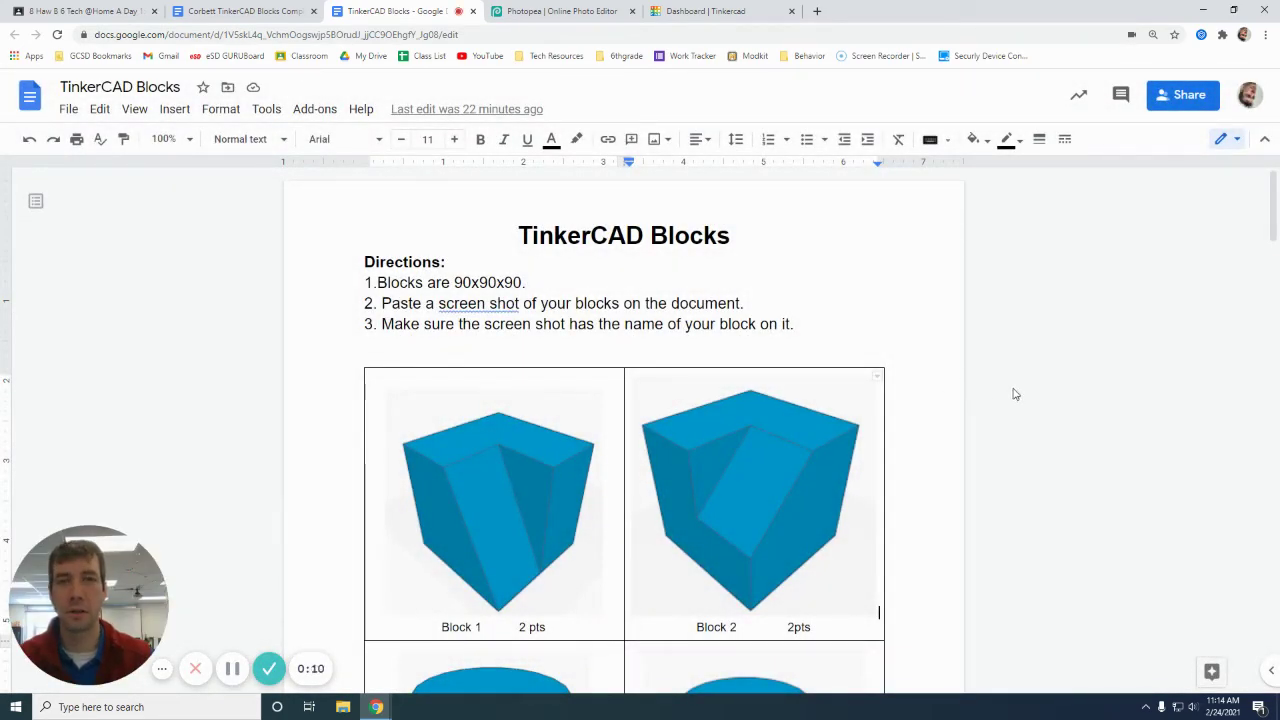
Step: Review the Block 1 example image in the TinkerCAD Blocks doc, then go to the Tinkercad dashboard
{"action": "scroll", "coordinate": [1015, 394], "scroll_direction": "down", "scroll_amount": 5}
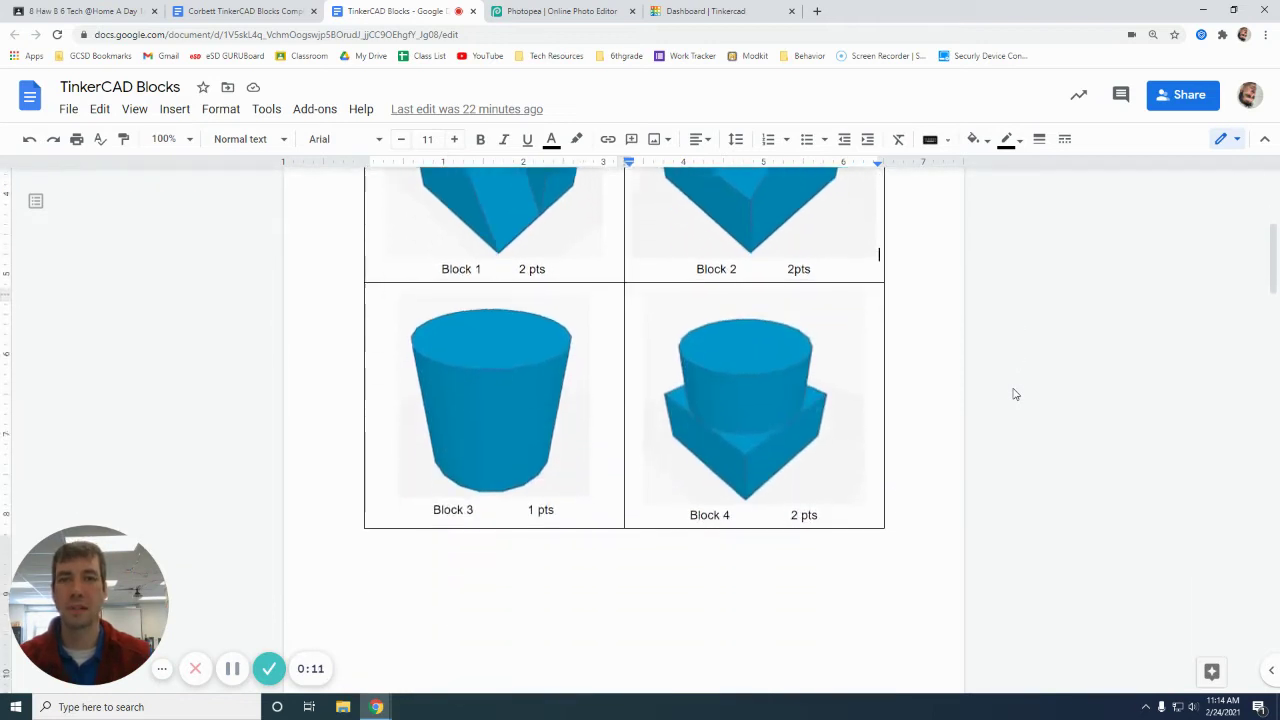
{"action": "scroll", "coordinate": [1015, 394], "scroll_direction": "down", "scroll_amount": 10}
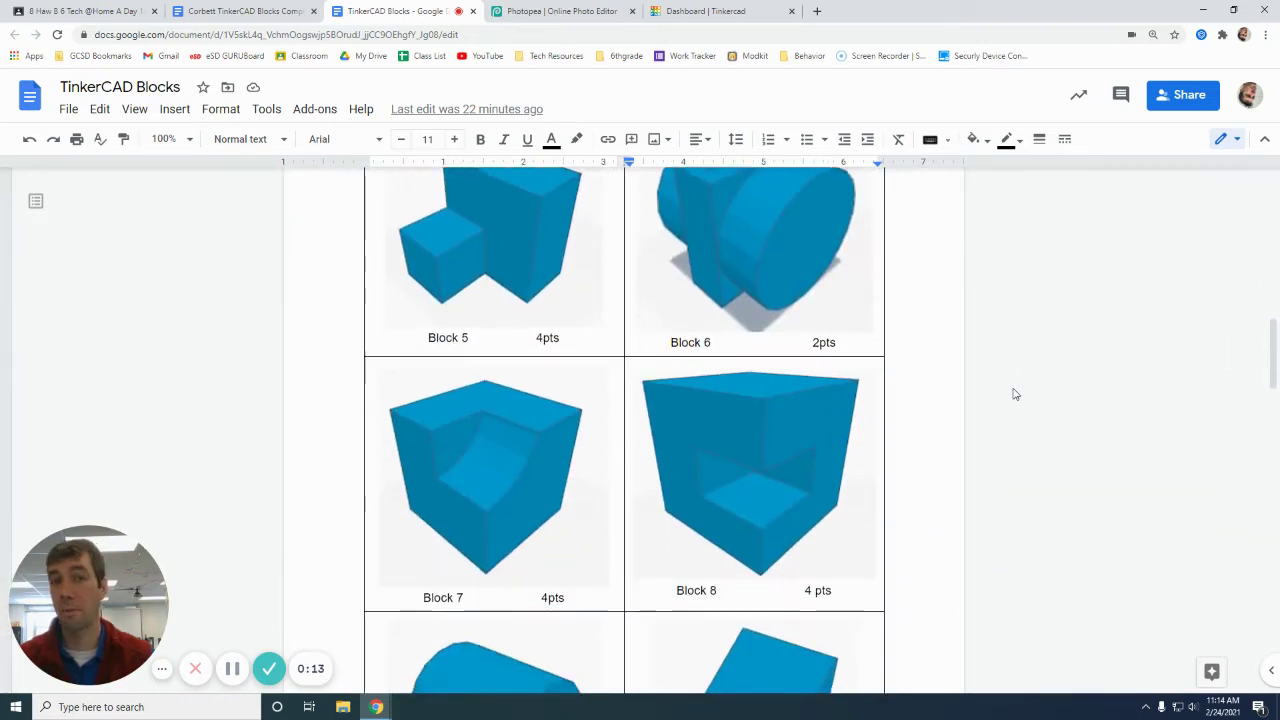
{"action": "scroll", "coordinate": [1015, 394], "scroll_direction": "up", "scroll_amount": 6}
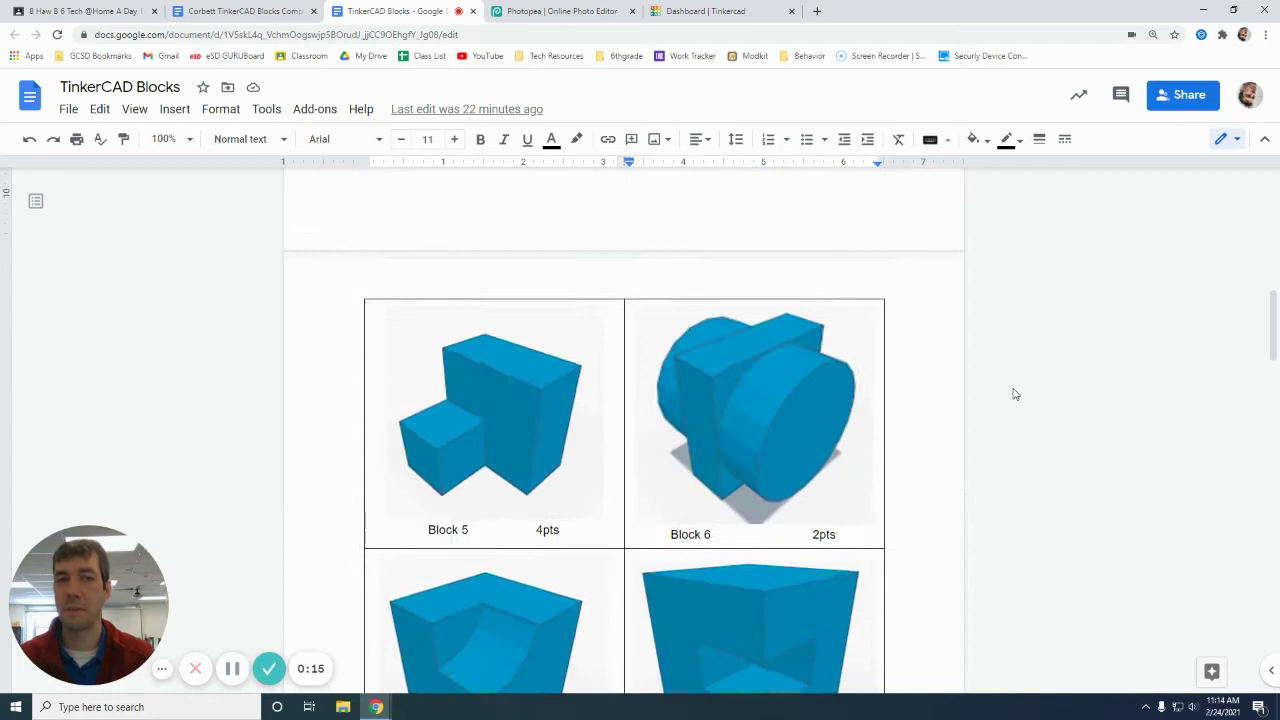
{"action": "scroll", "coordinate": [1015, 394], "scroll_direction": "up", "scroll_amount": 7}
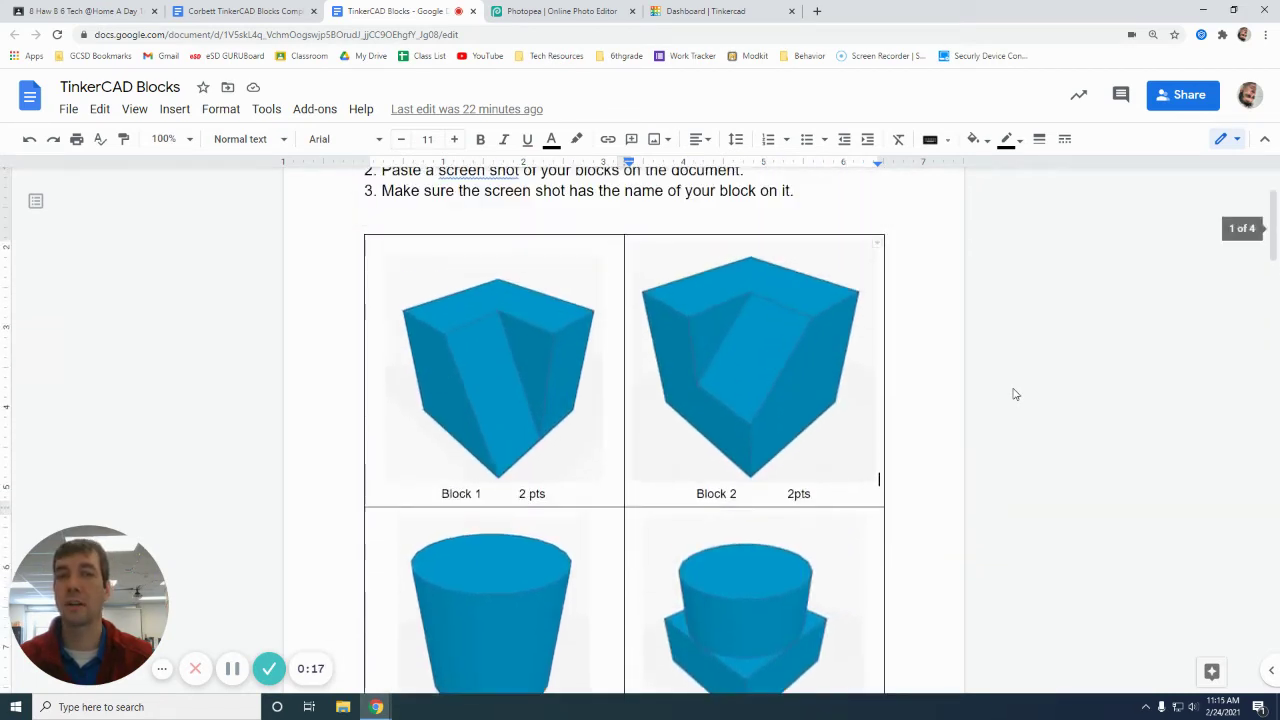
{"action": "scroll", "coordinate": [1015, 394], "scroll_direction": "up", "scroll_amount": 3}
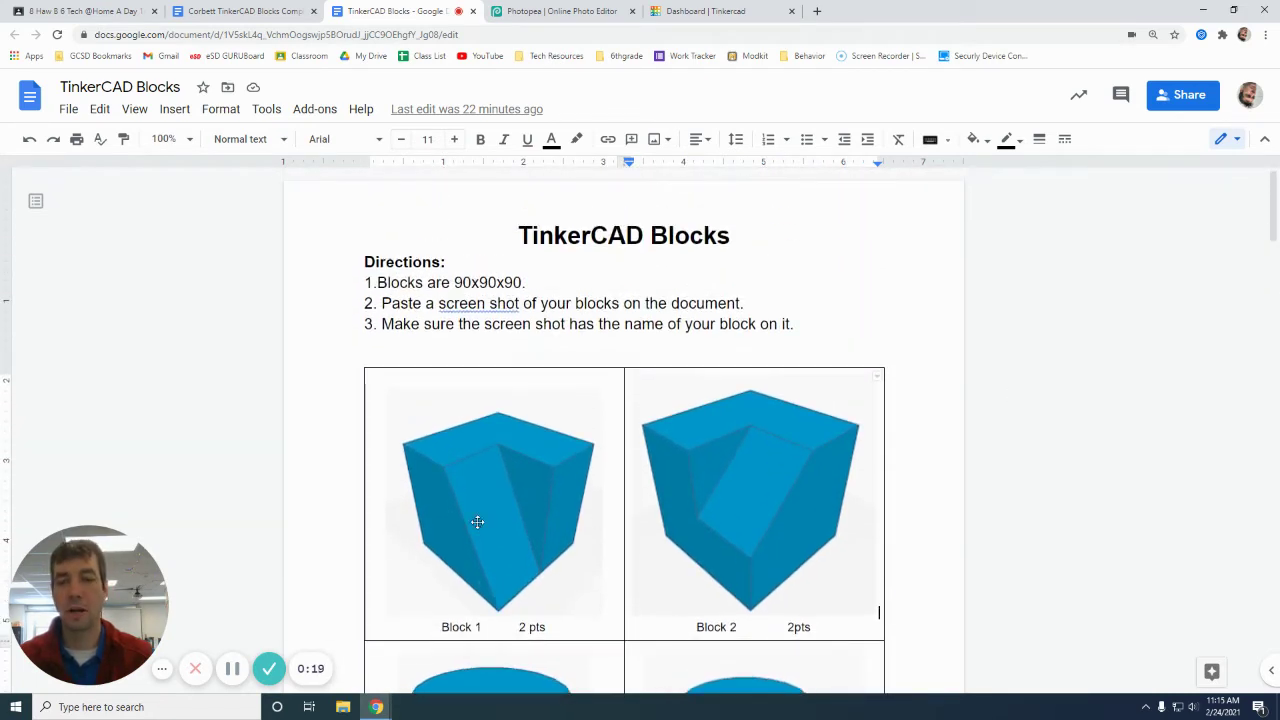
{"action": "left_click", "coordinate": [547, 486]}
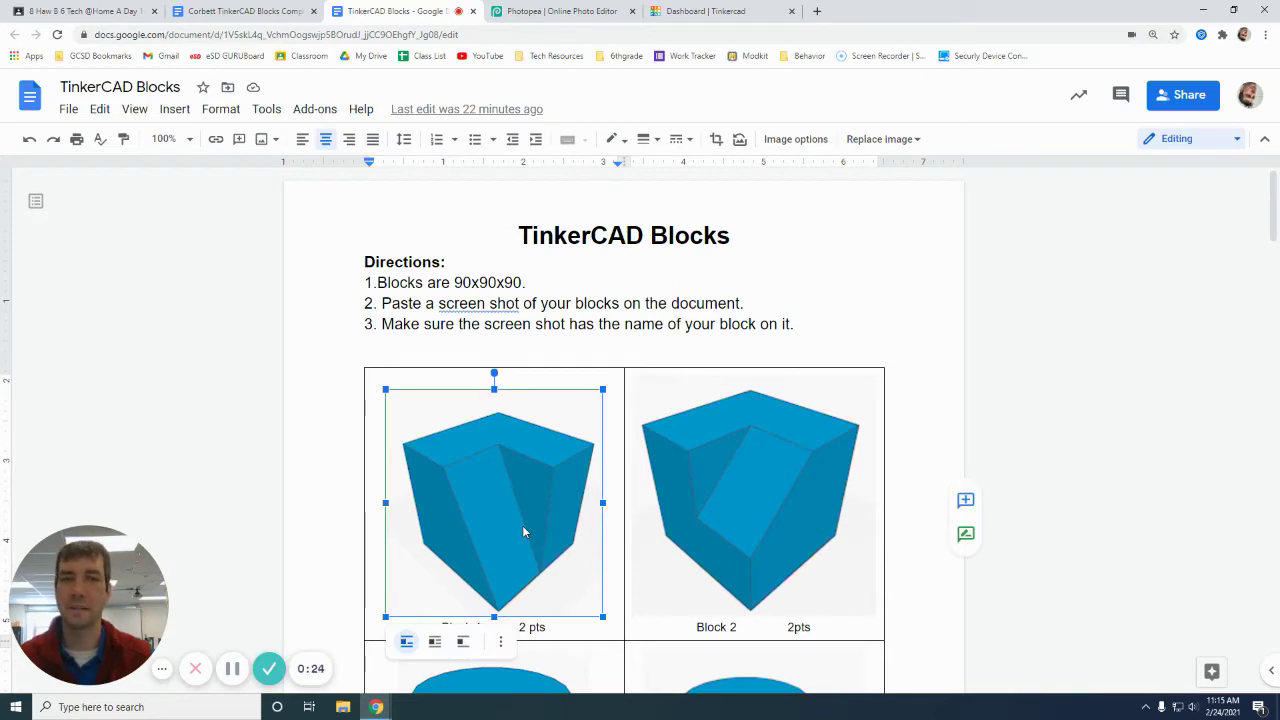
{"action": "left_click", "coordinate": [705, 11]}
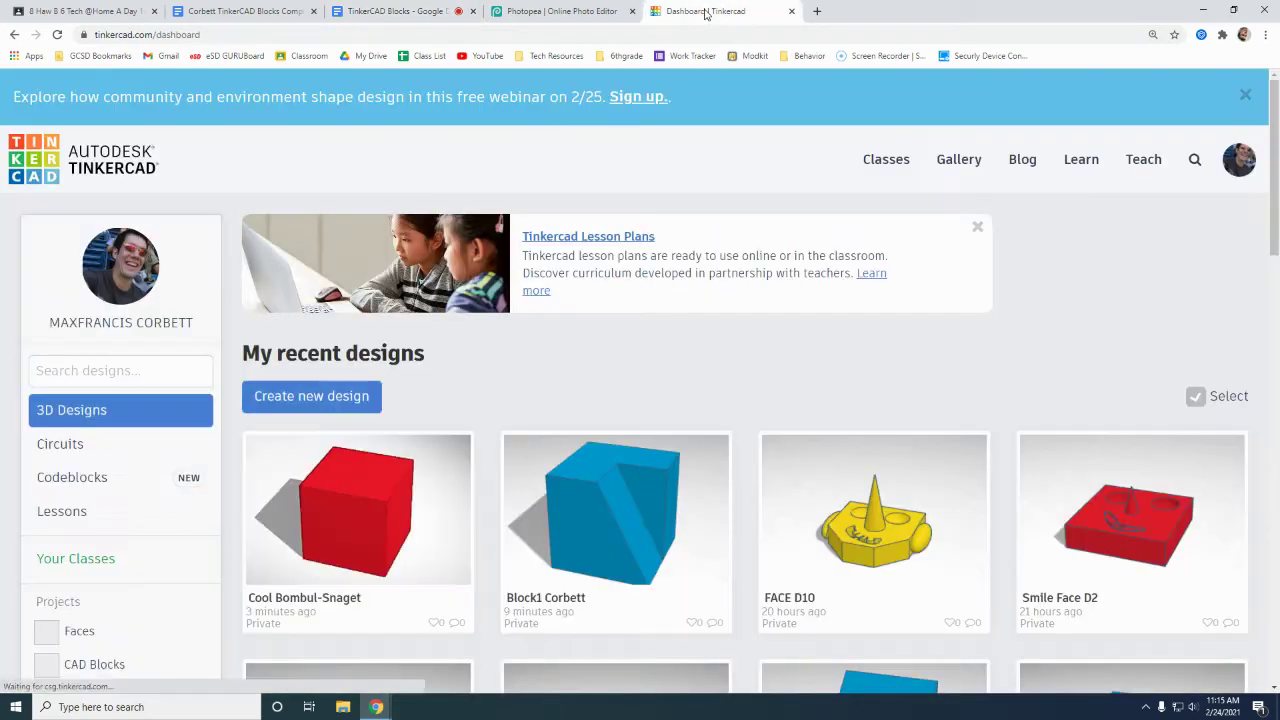
Step: Start a new design, place a red Box on the workplane, and set its length to 90
{"action": "left_click", "coordinate": [292, 398]}
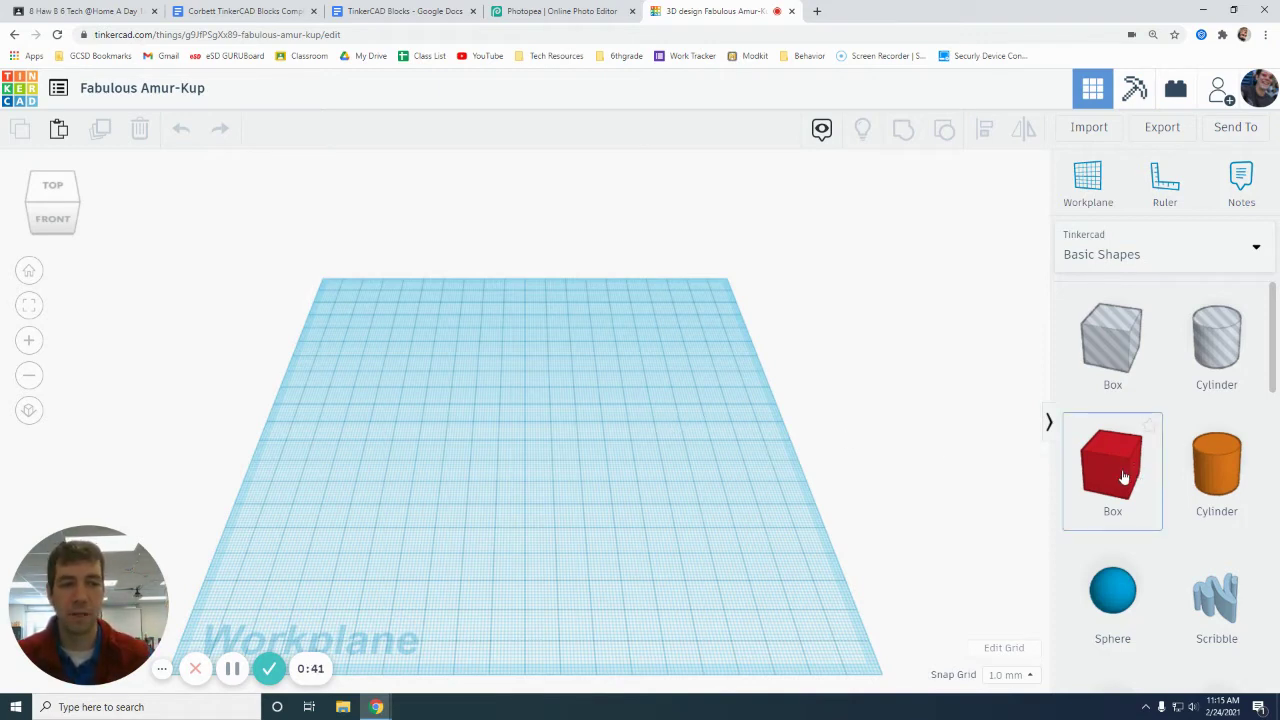
{"action": "left_click_drag", "start_coordinate": [1122, 475], "coordinate": [495, 432]}
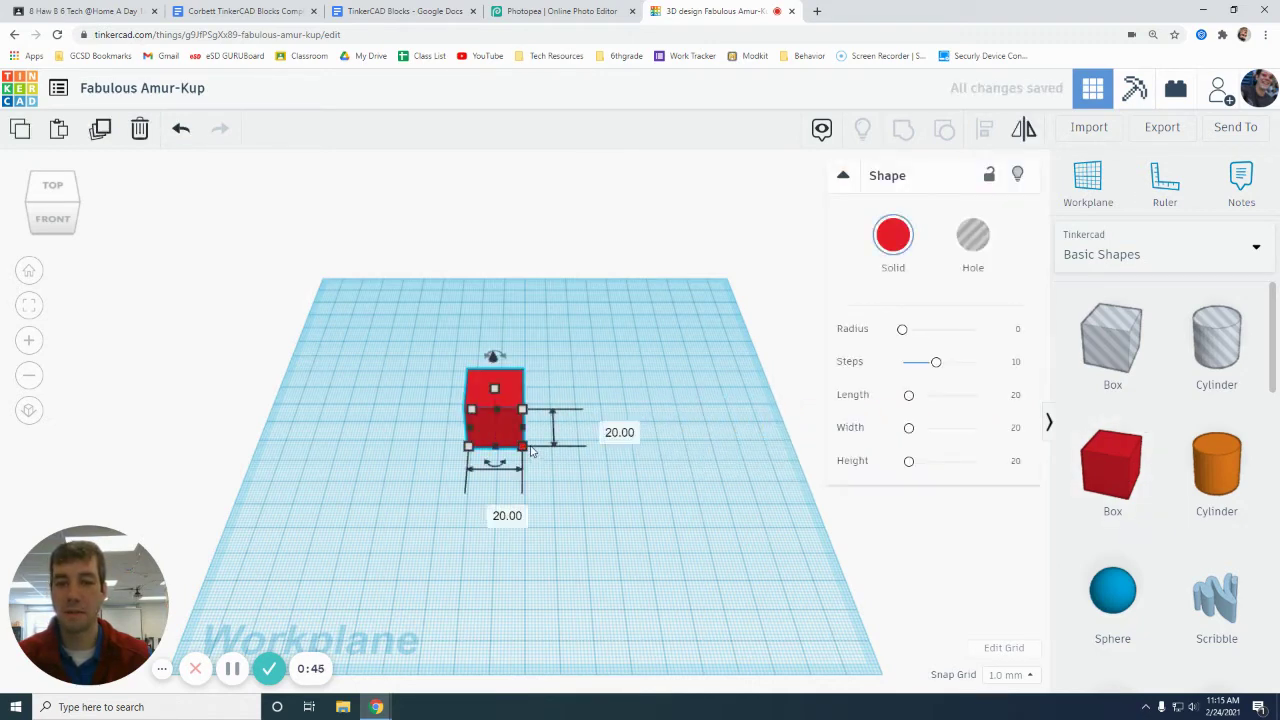
{"action": "left_click", "coordinate": [494, 510]}
{"action": "type", "text": "90"}
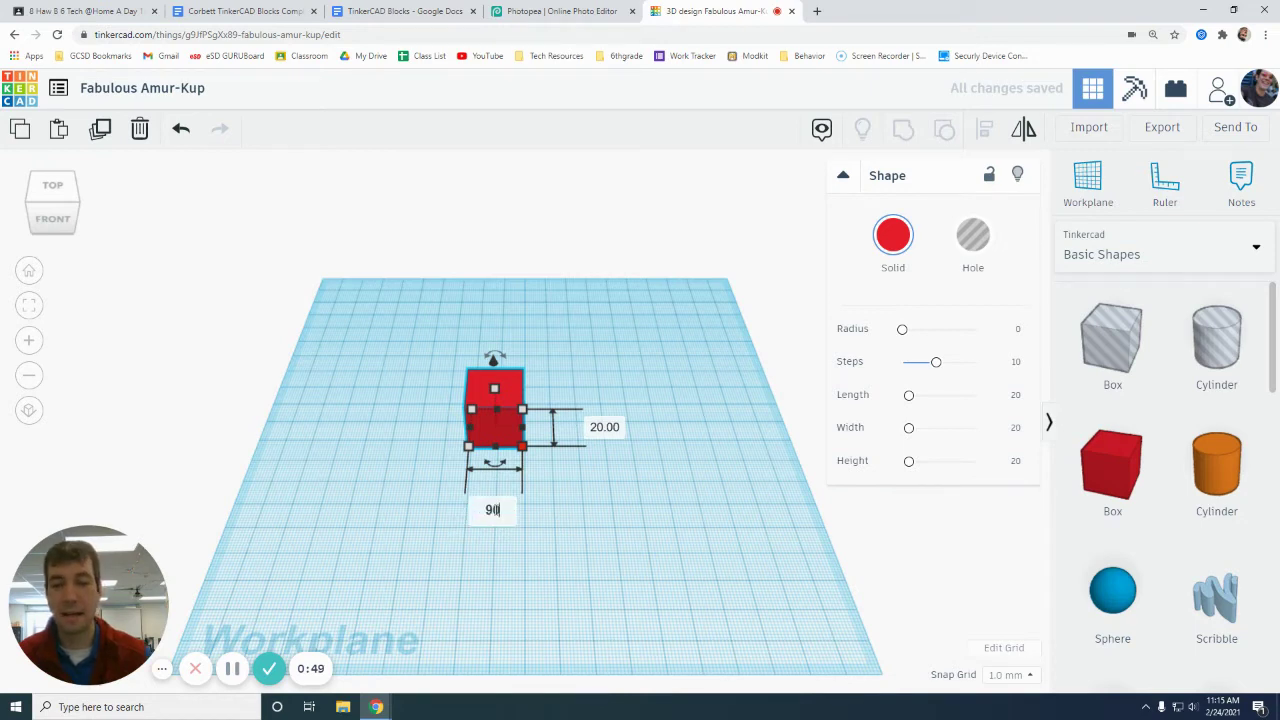
{"action": "key", "text": "Return"}
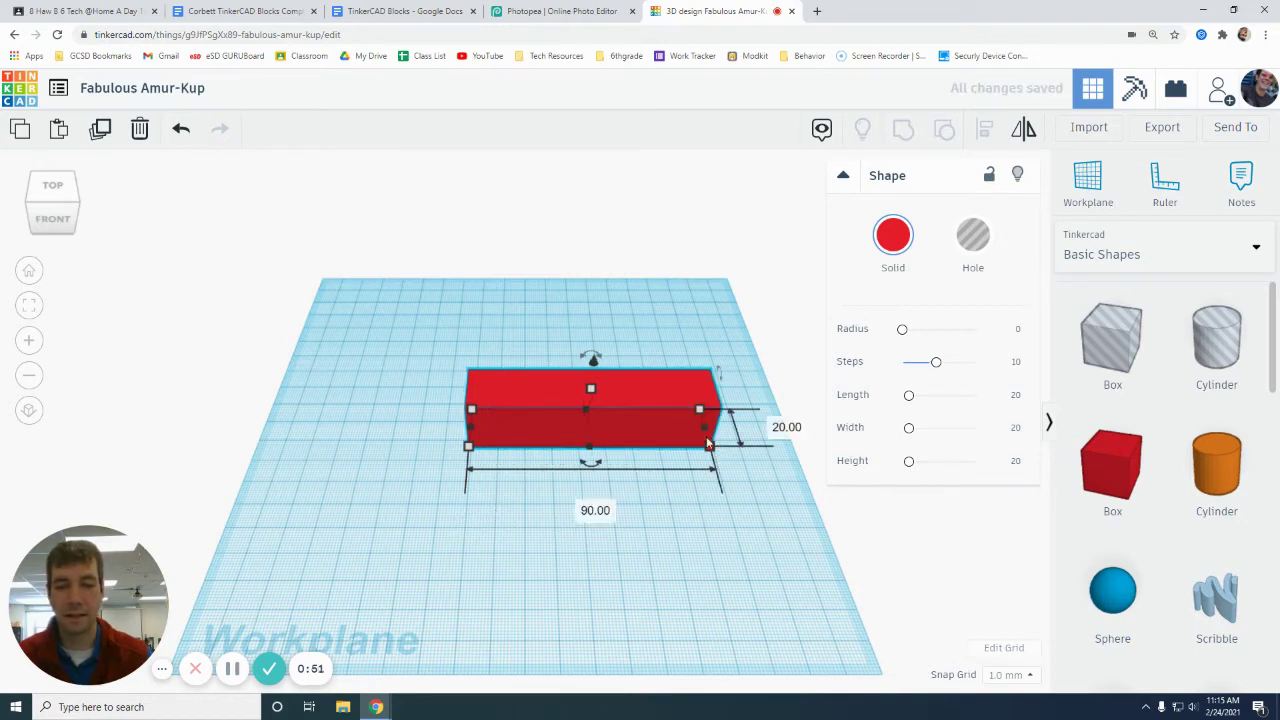
Step: Set the box's width and height to 90, making a 90 mm cube
{"action": "left_click_drag", "start_coordinate": [708, 443], "coordinate": [588, 440]}
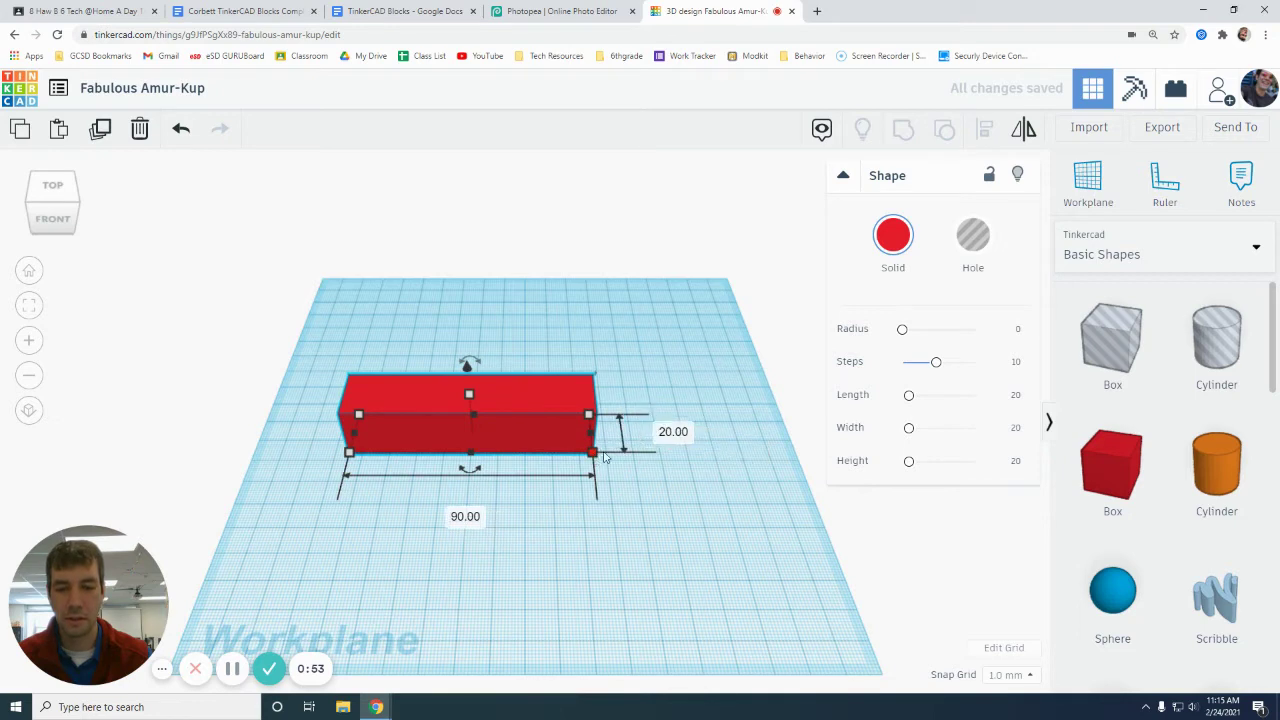
{"action": "left_click", "coordinate": [671, 431]}
{"action": "type", "text": "90"}
{"action": "key", "text": "Return"}
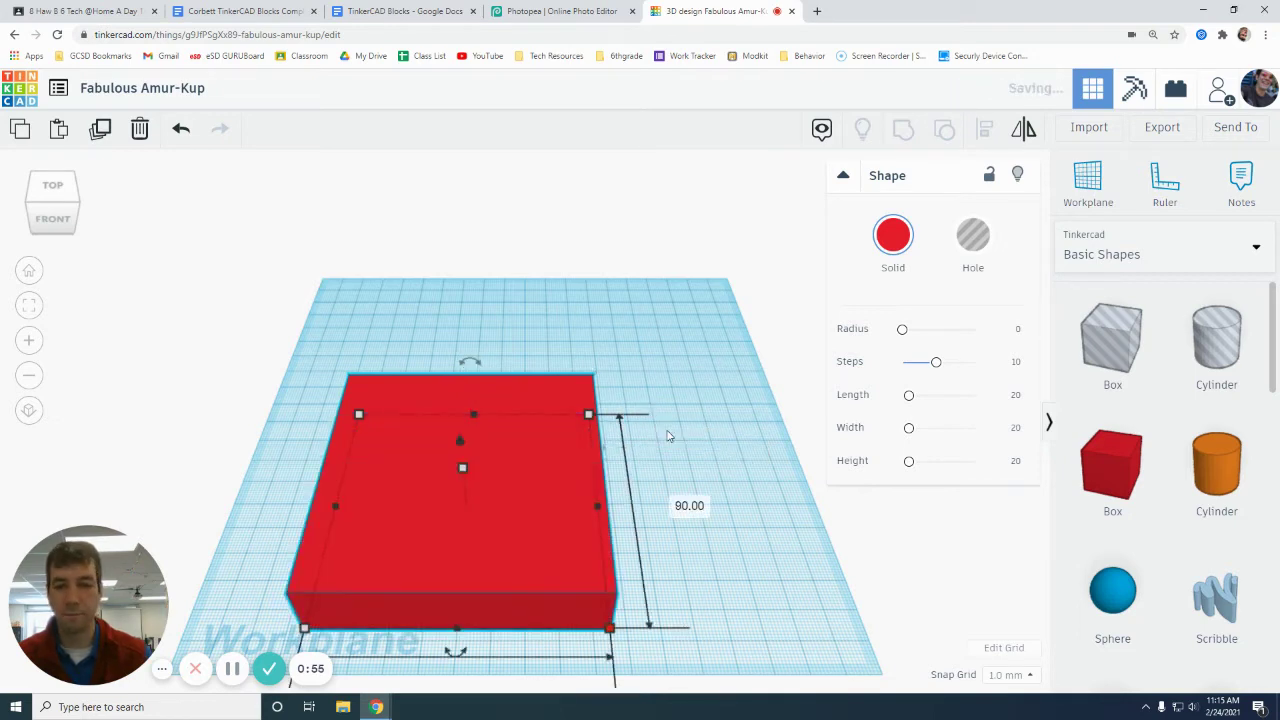
{"action": "left_click_drag", "start_coordinate": [555, 480], "coordinate": [576, 401]}
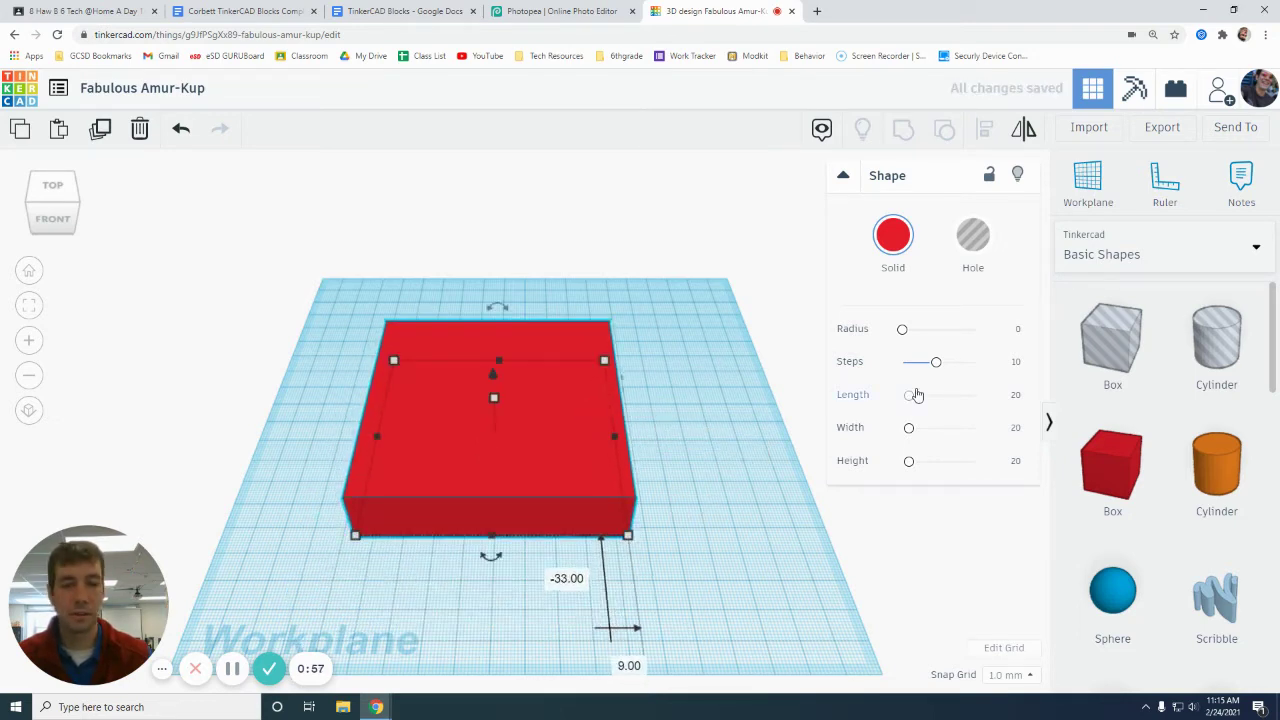
{"action": "left_click", "coordinate": [1015, 462]}
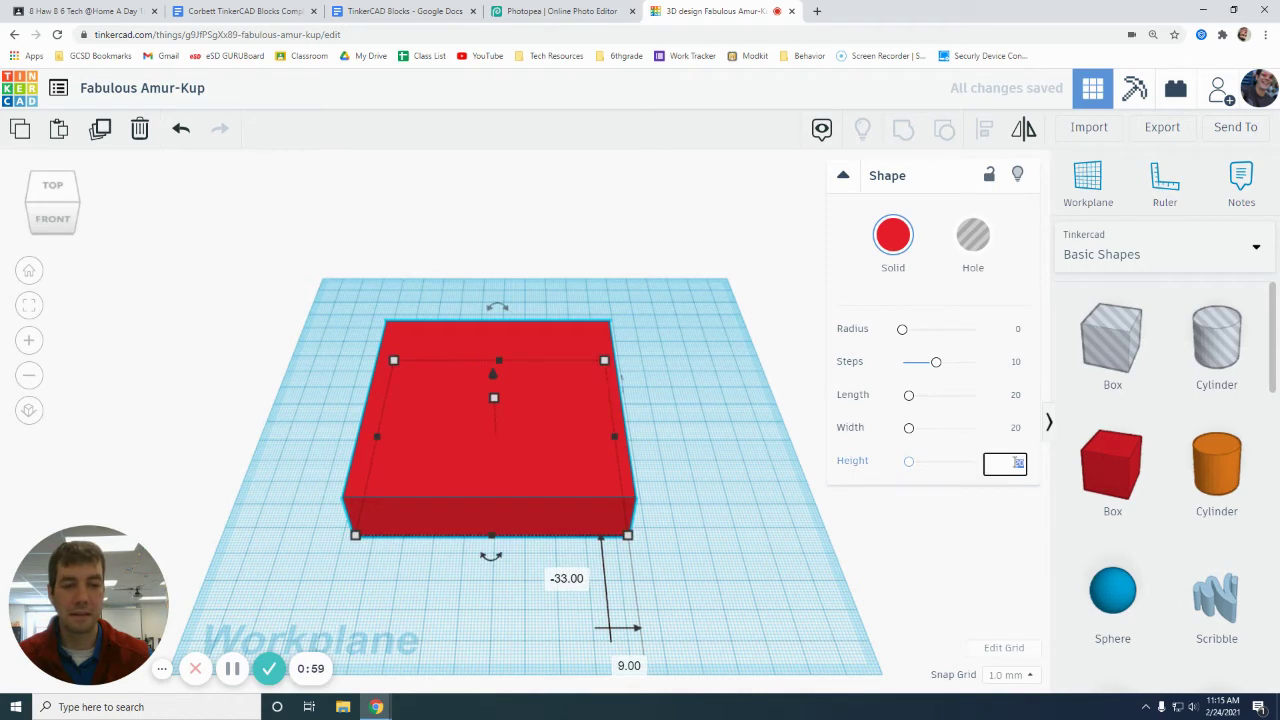
{"action": "type", "text": "90"}
{"action": "key", "text": "Return"}
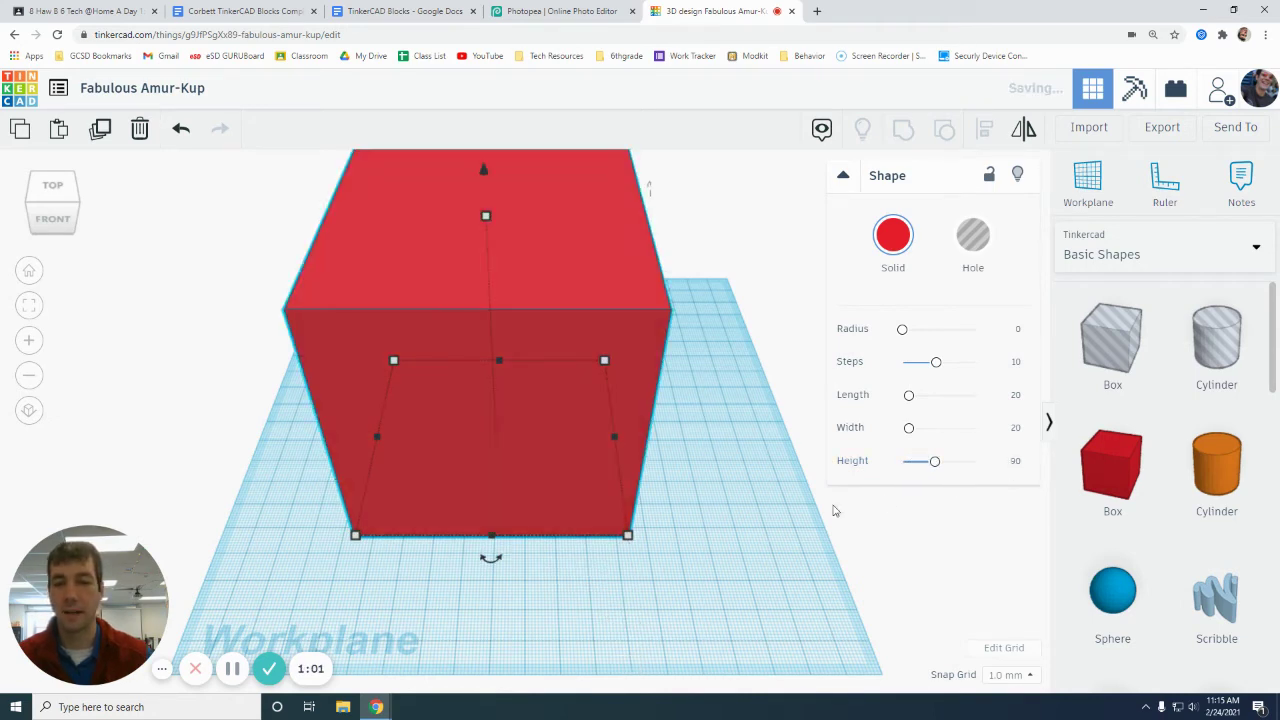
{"action": "left_click_drag", "start_coordinate": [597, 423], "coordinate": [610, 463]}
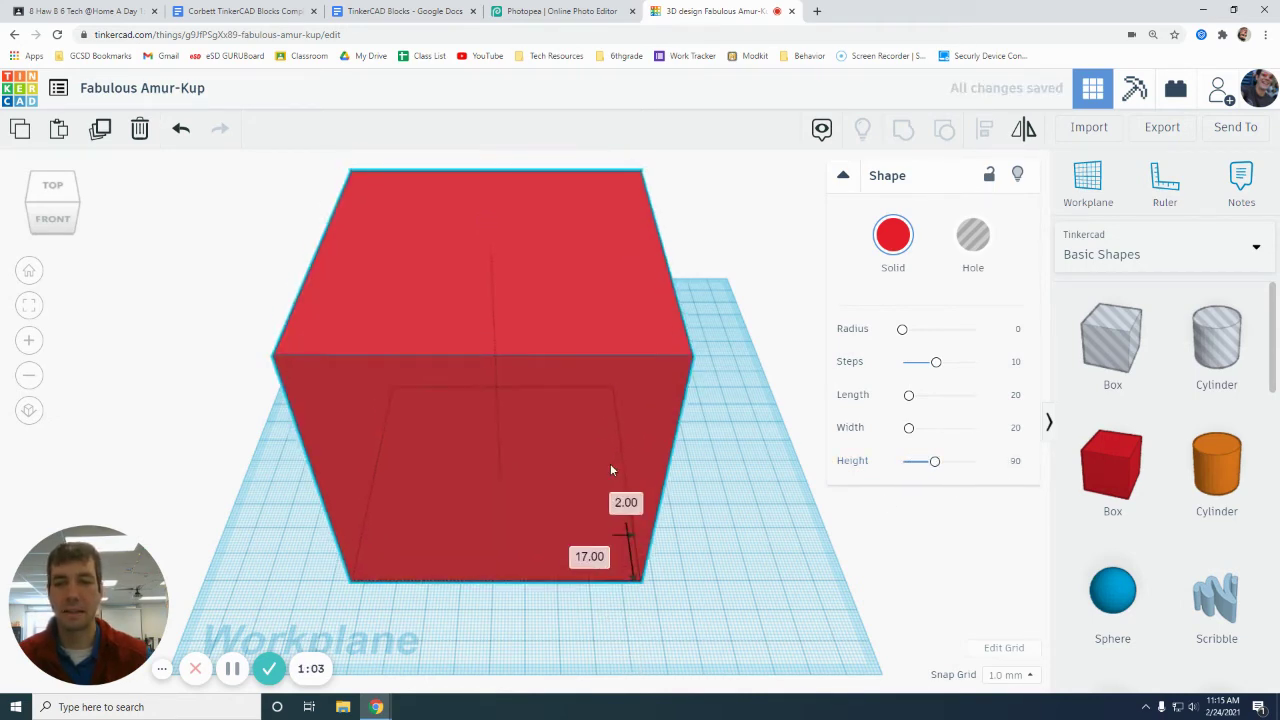
{"action": "left_click", "coordinate": [730, 501]}
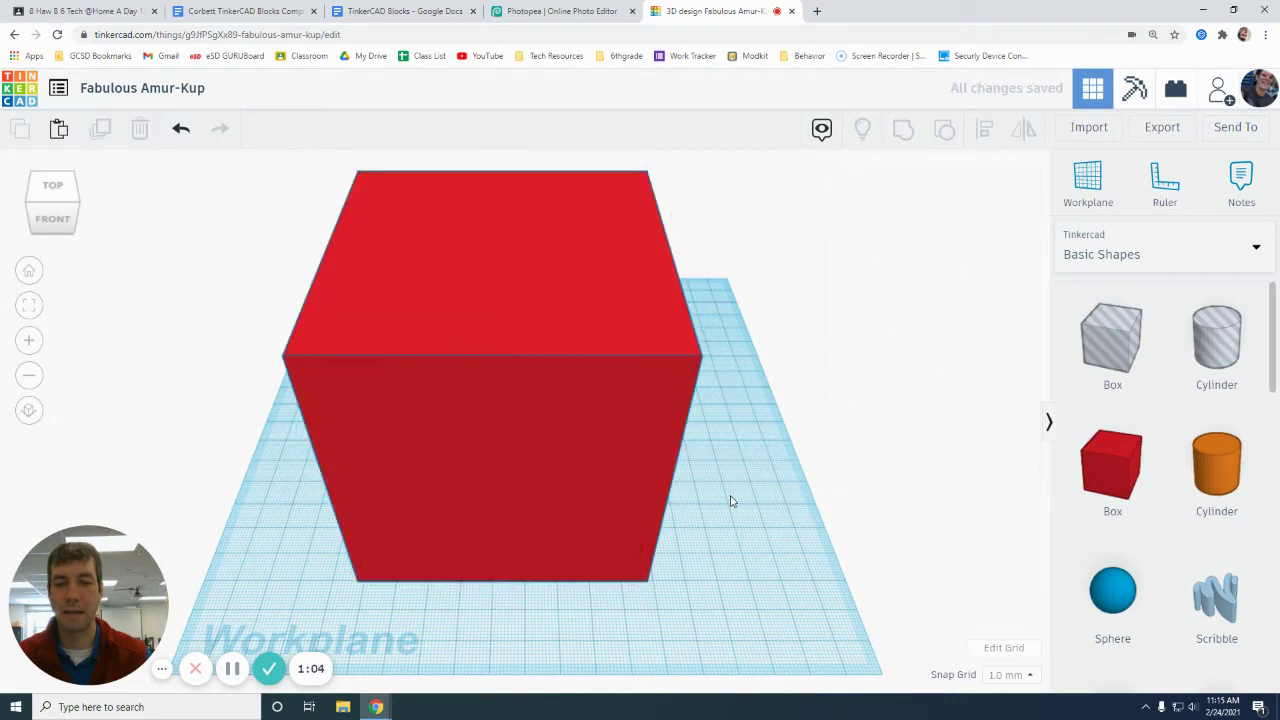
Step: Orbit around the red cube from several angles, then bring up the Photopea reference image
{"action": "left_click", "coordinate": [78, 207]}
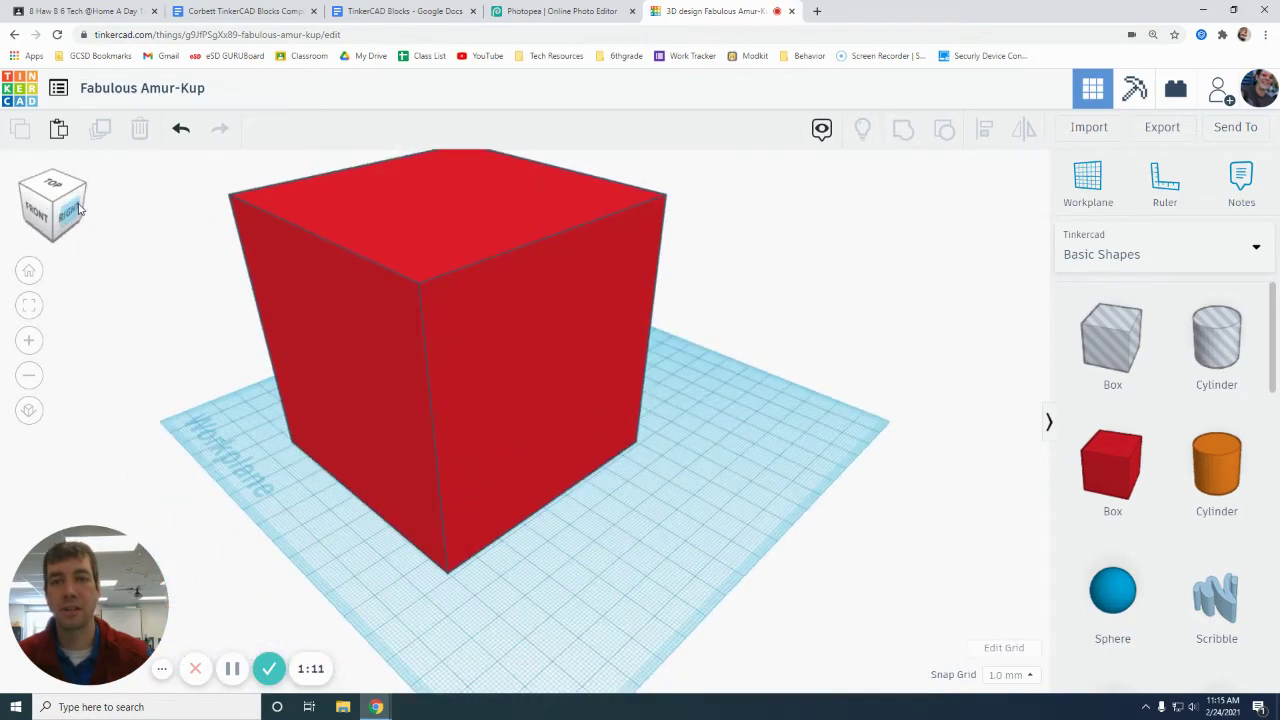
{"action": "right_click_drag", "start_coordinate": [351, 320], "coordinate": [383, 354]}
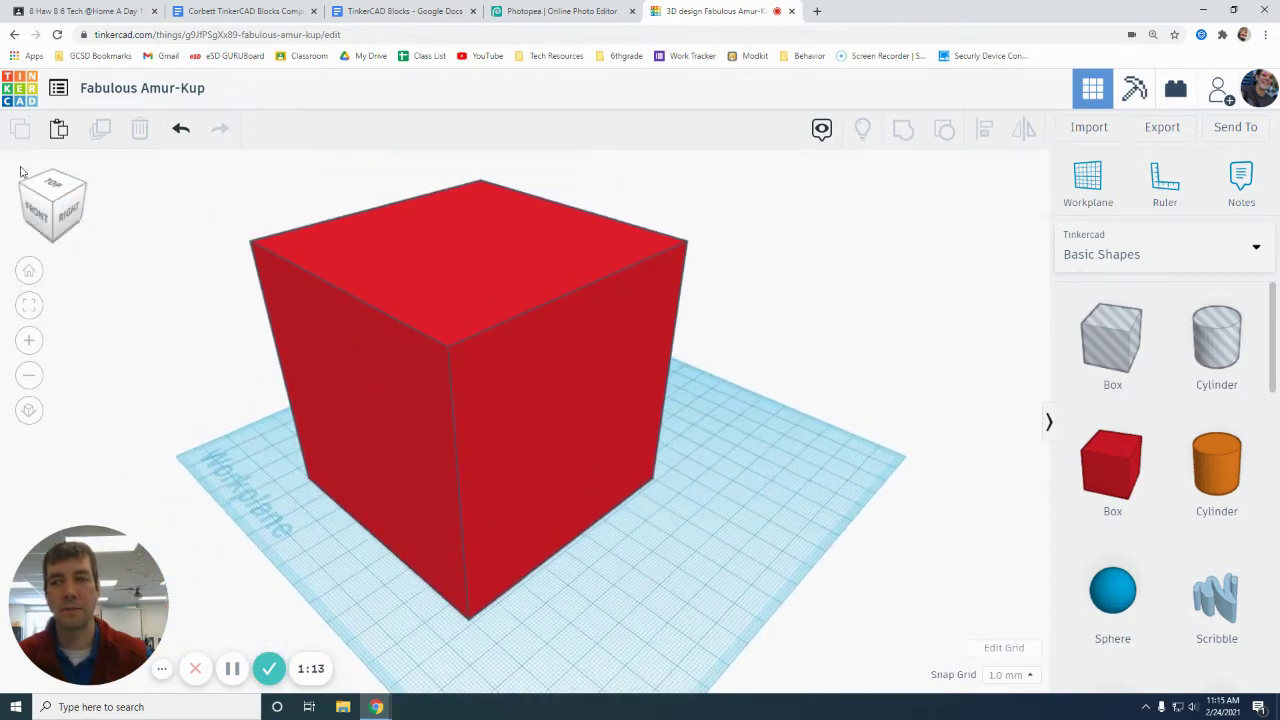
{"action": "left_click", "coordinate": [56, 207]}
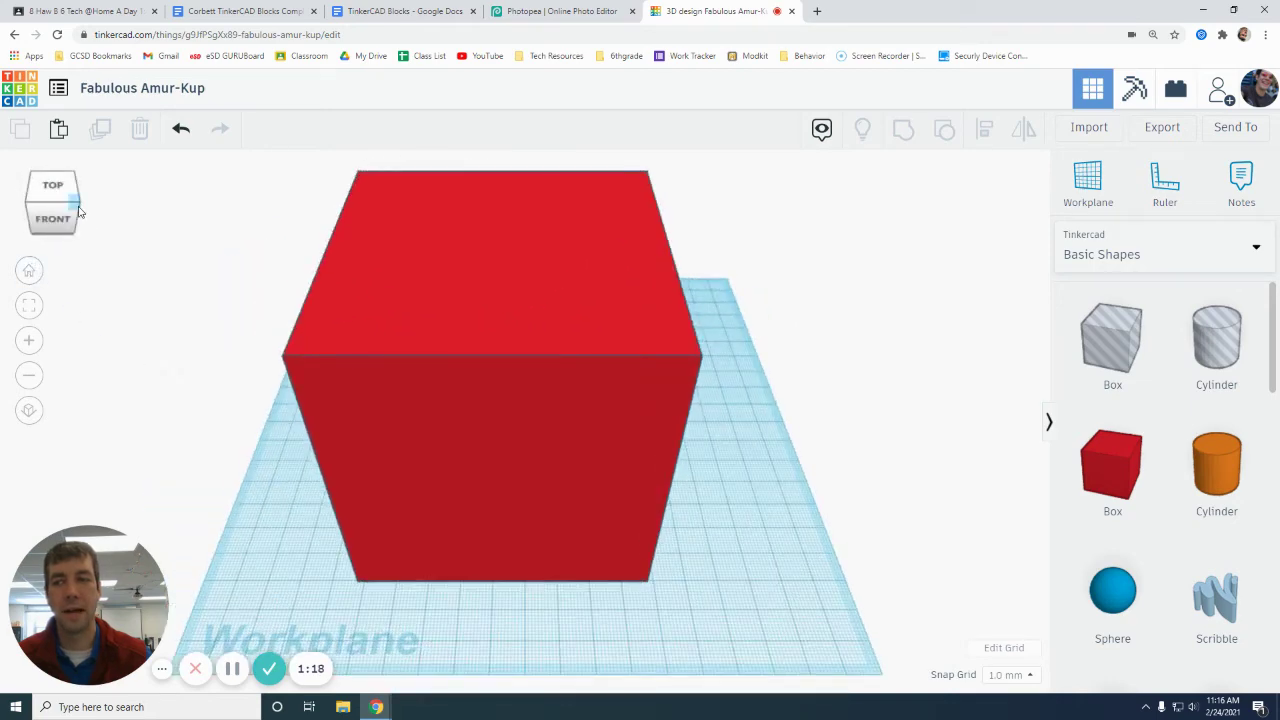
{"action": "left_click", "coordinate": [79, 207]}
{"action": "right_click_drag", "start_coordinate": [214, 303], "coordinate": [366, 371]}
{"action": "left_click", "coordinate": [560, 11]}
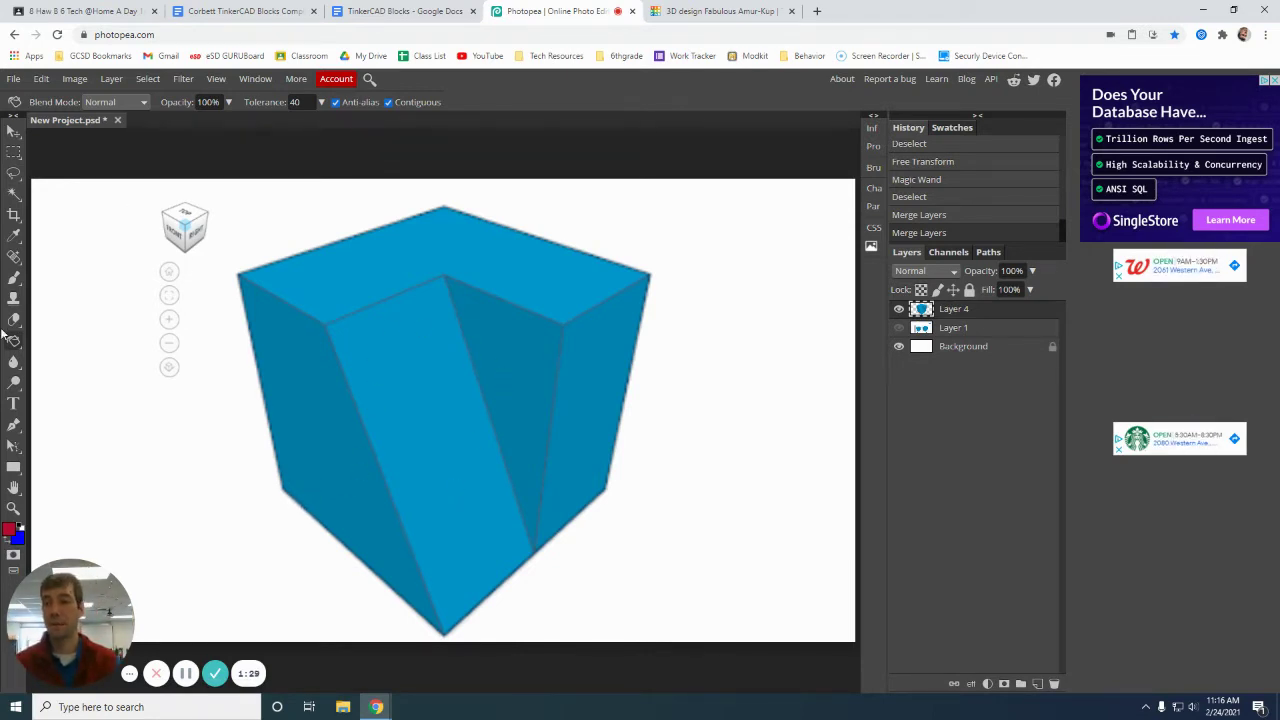
Step: With fill Tolerance 1, paint only the left face and inner notch face red, then return to Tinkercad
{"action": "left_click", "coordinate": [180, 245]}
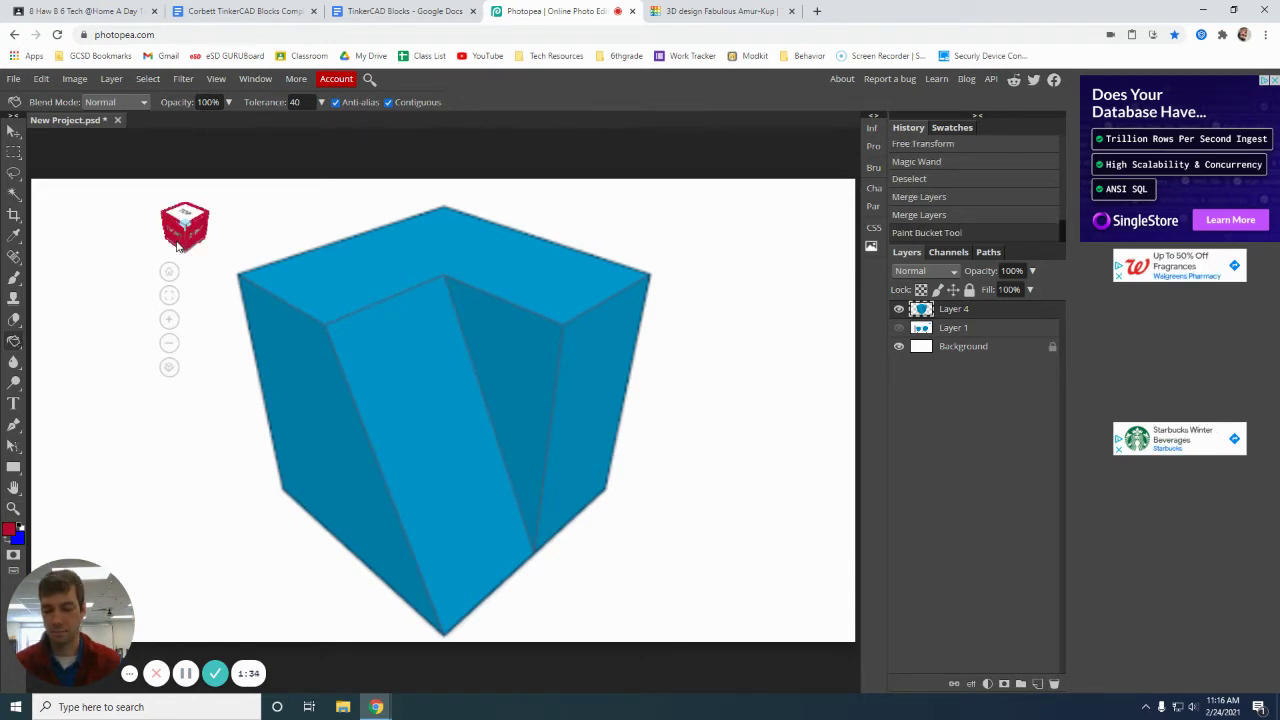
{"action": "key", "text": "ctrl+z"}
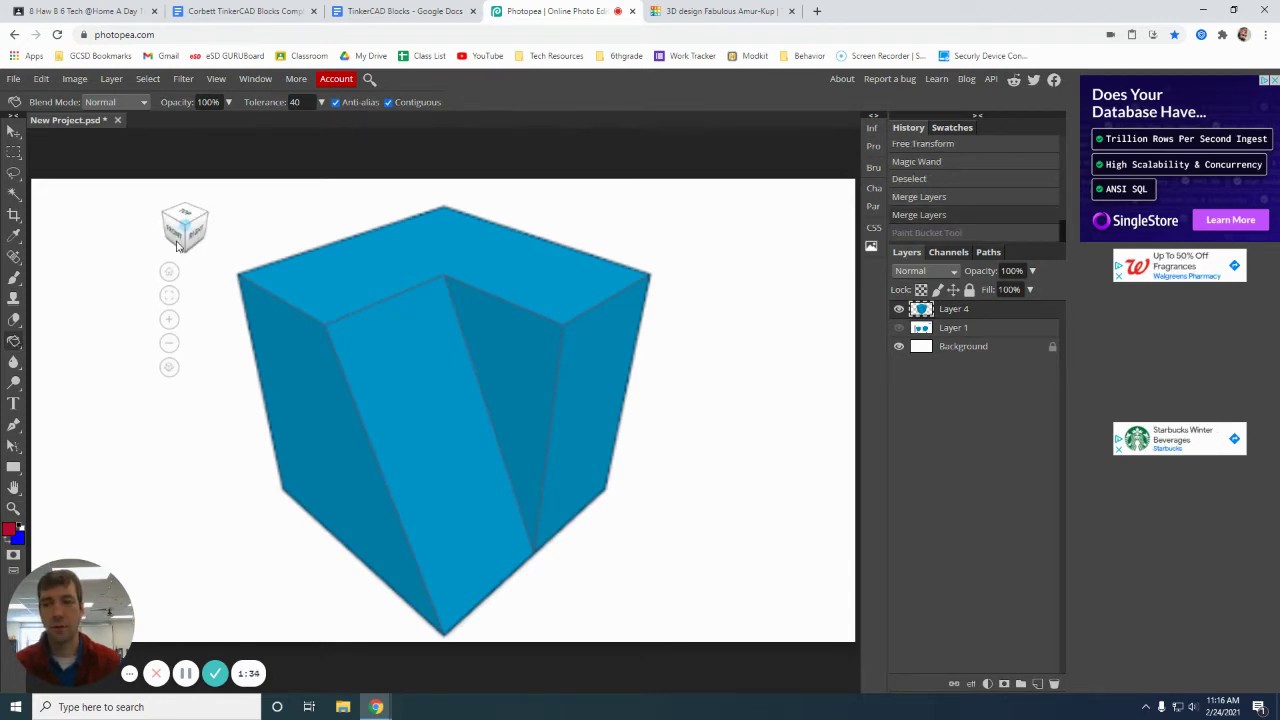
{"action": "left_click", "coordinate": [303, 432]}
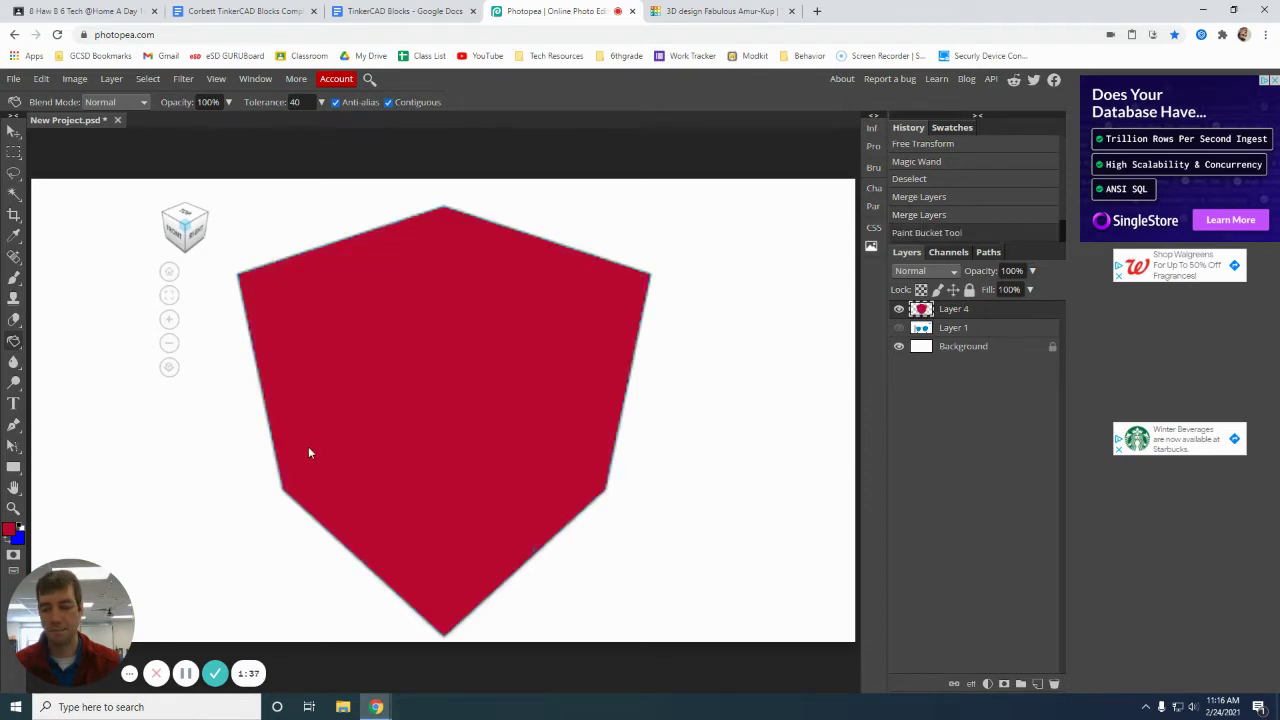
{"action": "key", "text": "ctrl+z"}
{"action": "double_click", "coordinate": [292, 102]}
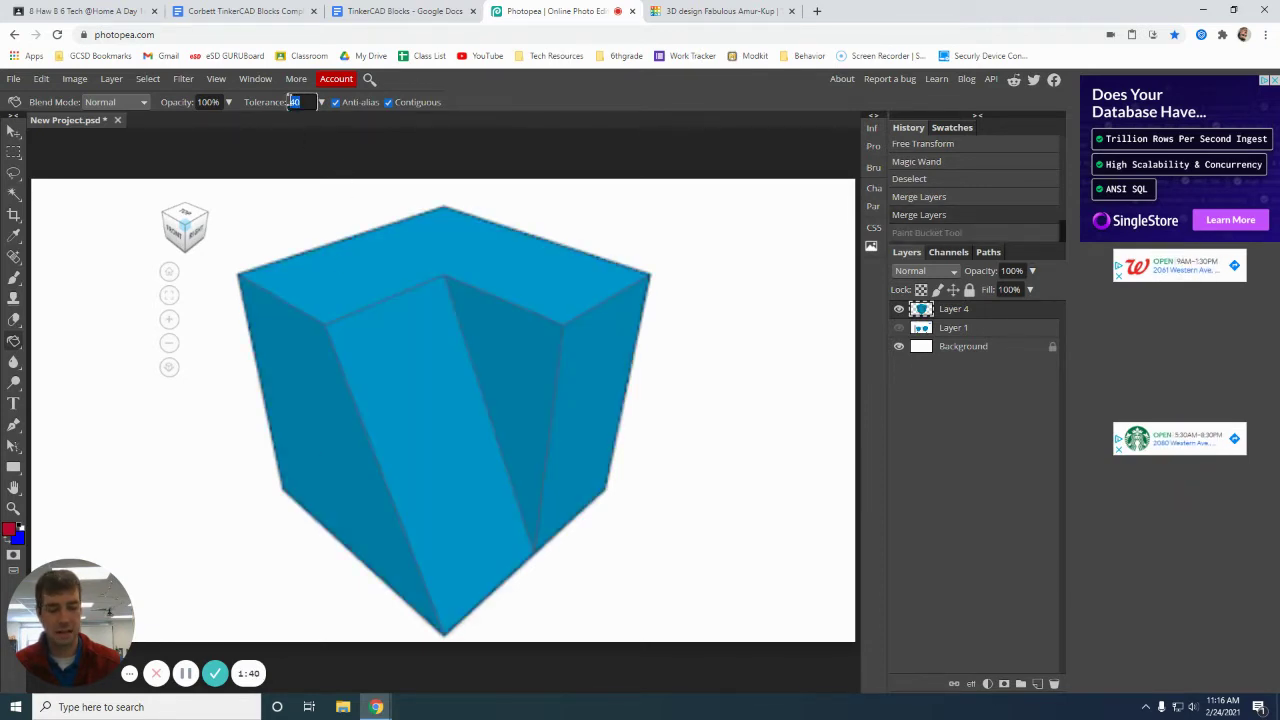
{"action": "type", "text": "1"}
{"action": "left_click", "coordinate": [298, 426]}
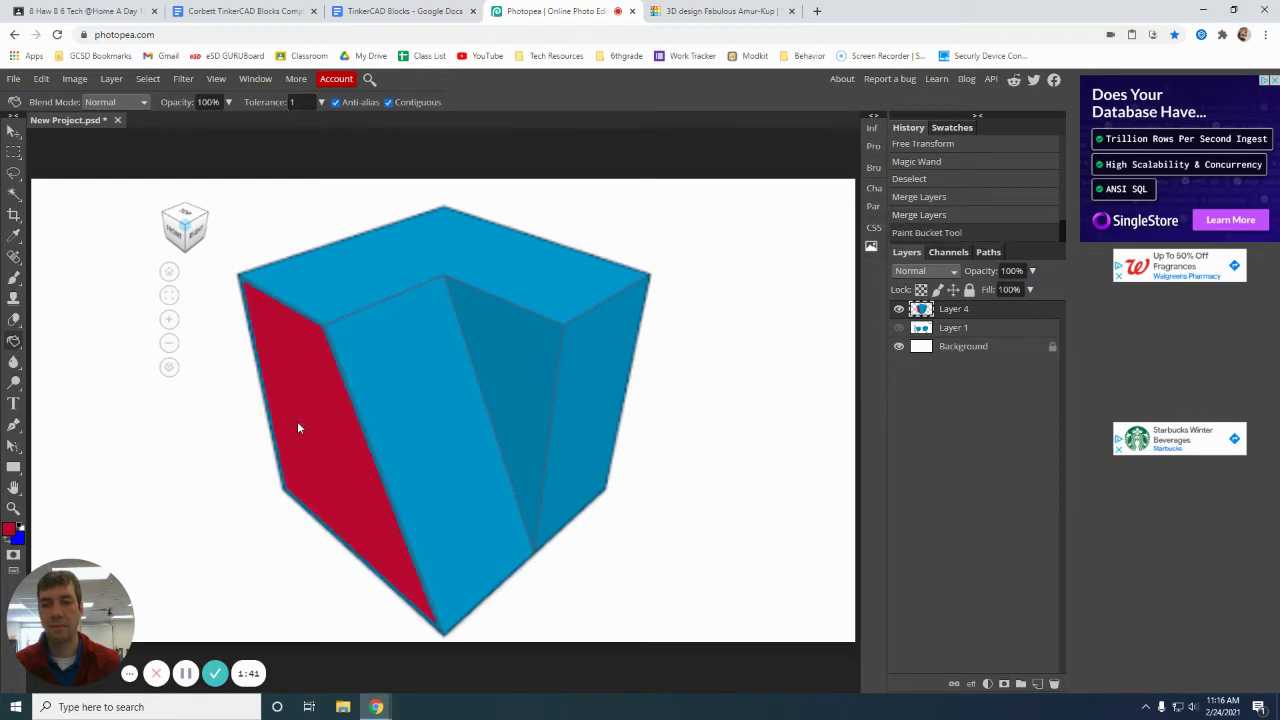
{"action": "left_click", "coordinate": [488, 357]}
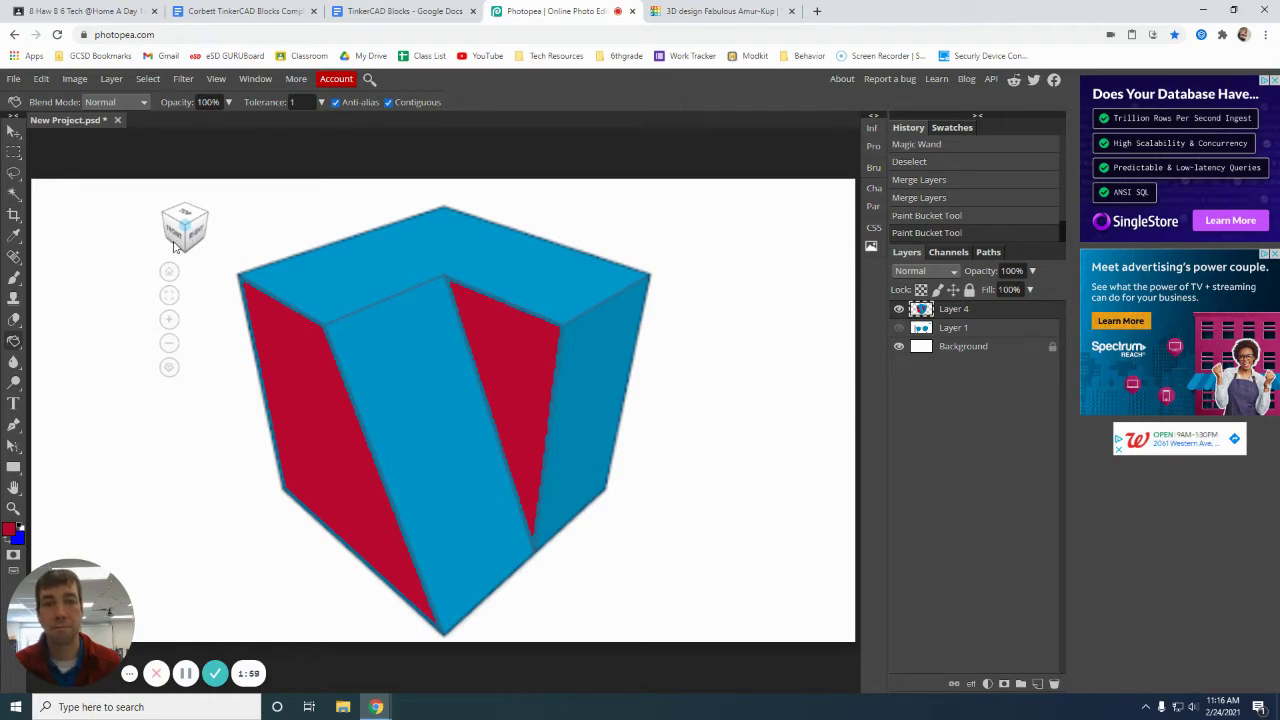
{"action": "left_click", "coordinate": [720, 11]}
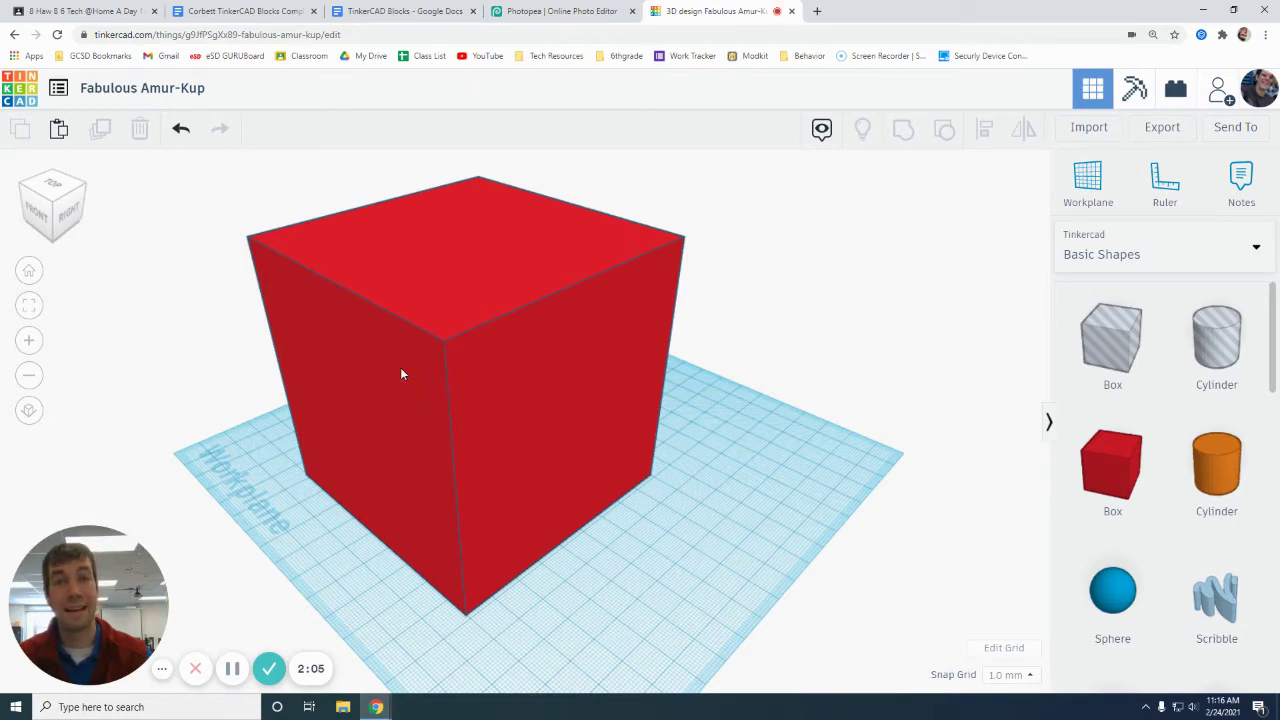
Step: Place a green Roof shape on the workplane beside the red cube, checking the Photopea reference
{"action": "left_click_drag", "start_coordinate": [400, 367], "coordinate": [510, 333]}
{"action": "left_click", "coordinate": [795, 569]}
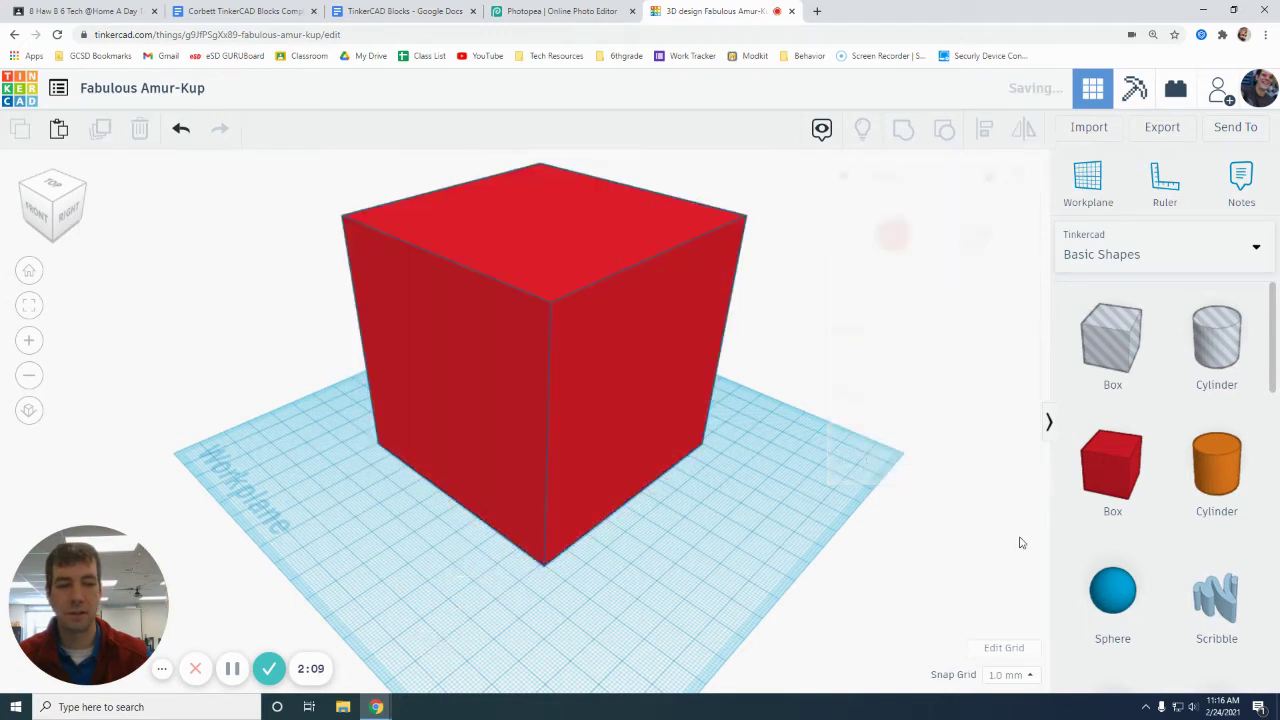
{"action": "scroll", "coordinate": [1180, 520], "scroll_direction": "down", "scroll_amount": 3}
{"action": "scroll", "coordinate": [1170, 514], "scroll_direction": "down", "scroll_amount": 2}
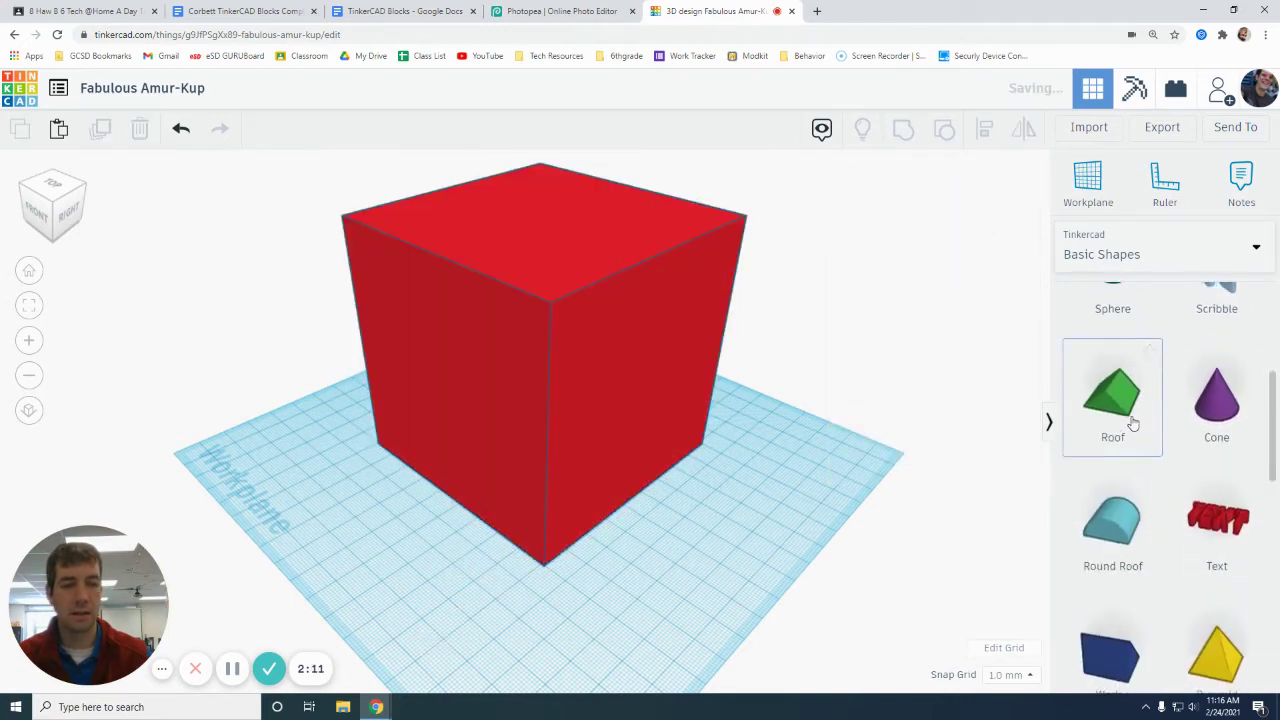
{"action": "left_click_drag", "start_coordinate": [1128, 415], "coordinate": [500, 566]}
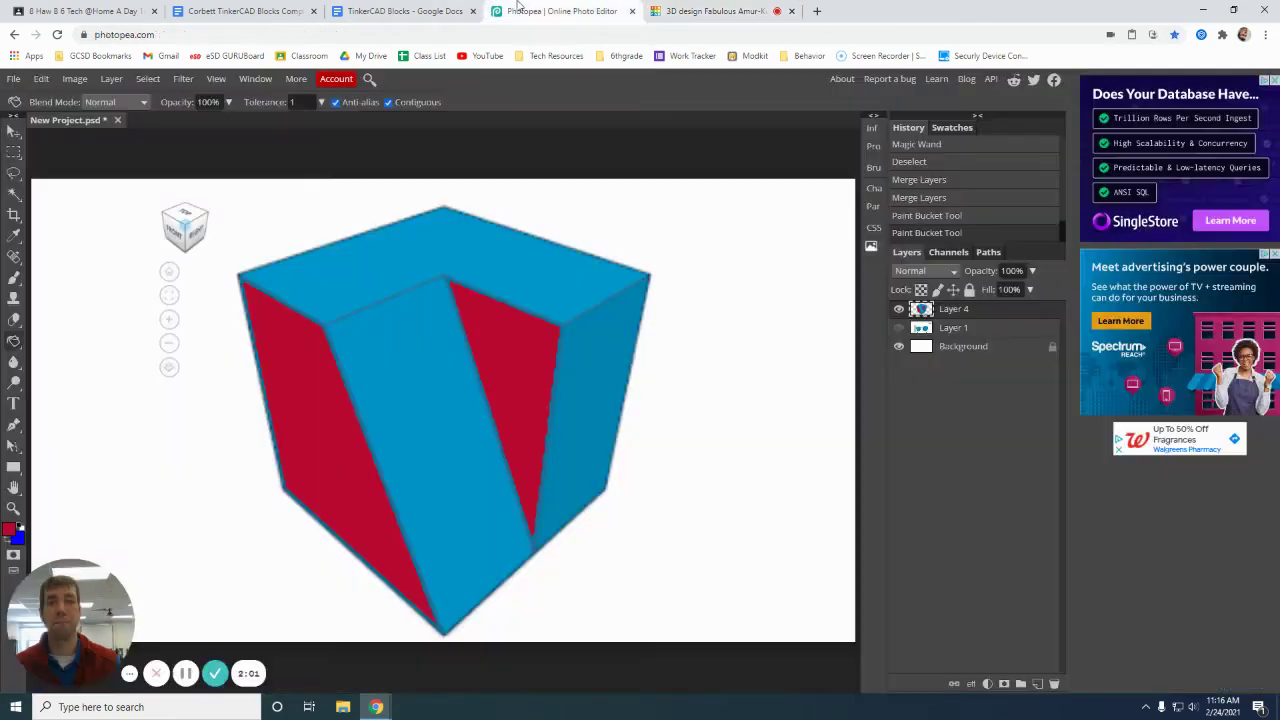
{"action": "left_click", "coordinate": [555, 11]}
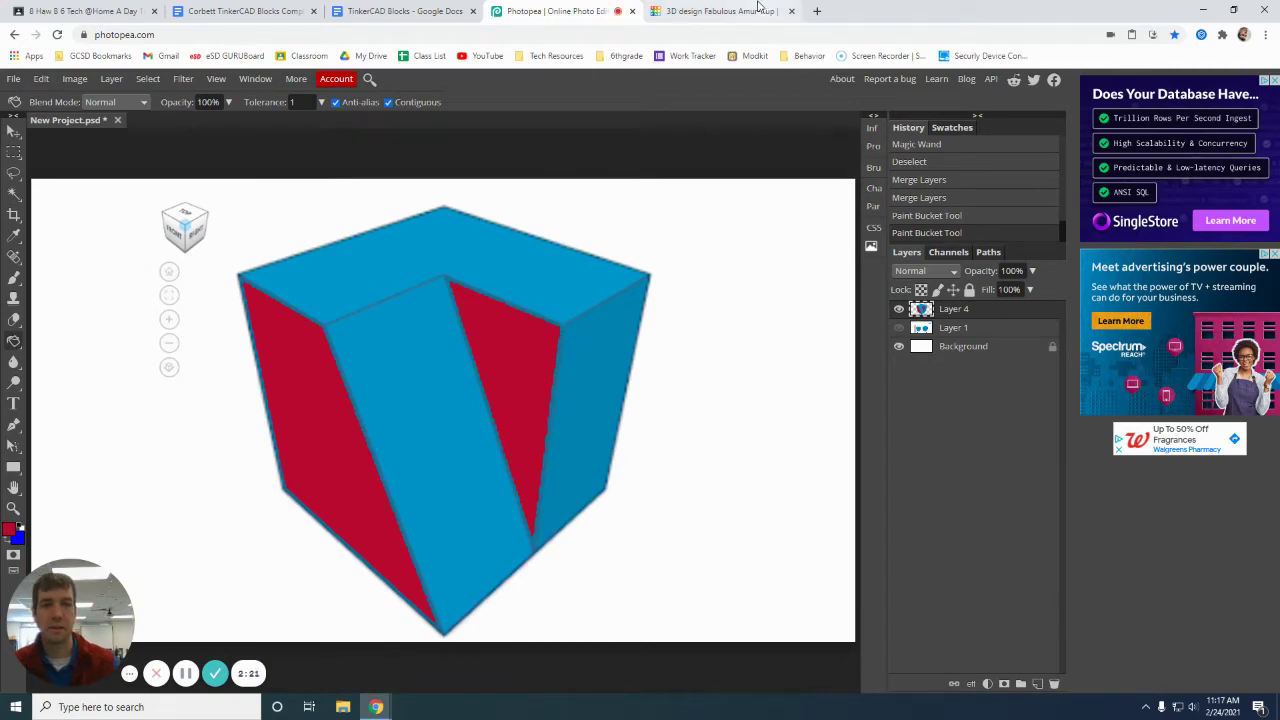
{"action": "left_click", "coordinate": [722, 11]}
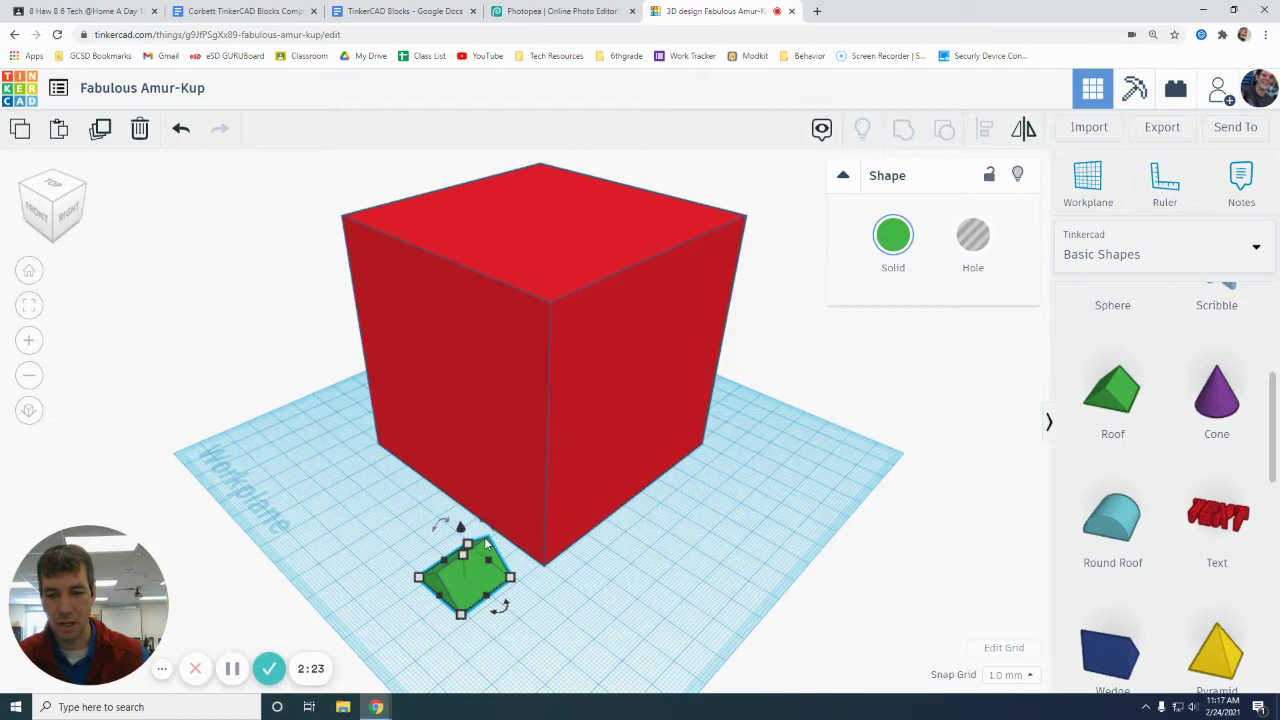
Step: Rotate the green roof and, in Front view, lift it to the cube's top edge
{"action": "left_click_drag", "start_coordinate": [488, 526], "coordinate": [512, 540]}
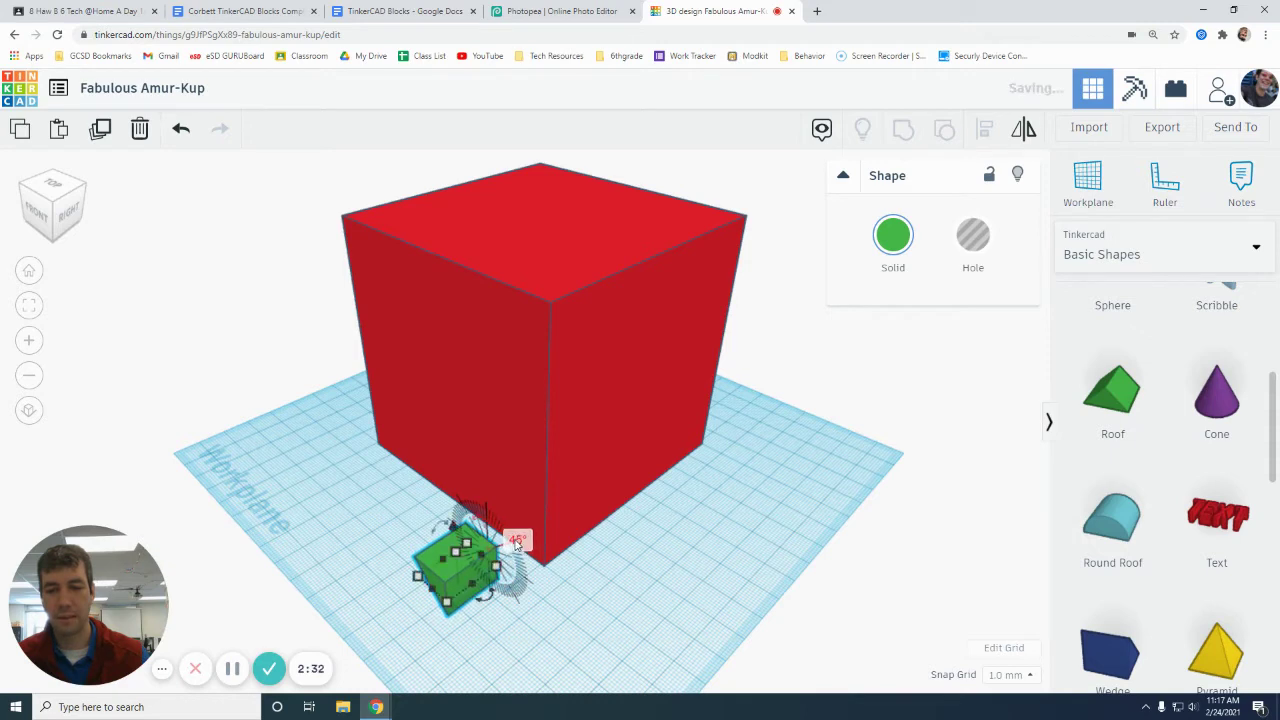
{"action": "left_click", "coordinate": [481, 624]}
{"action": "left_click", "coordinate": [35, 215]}
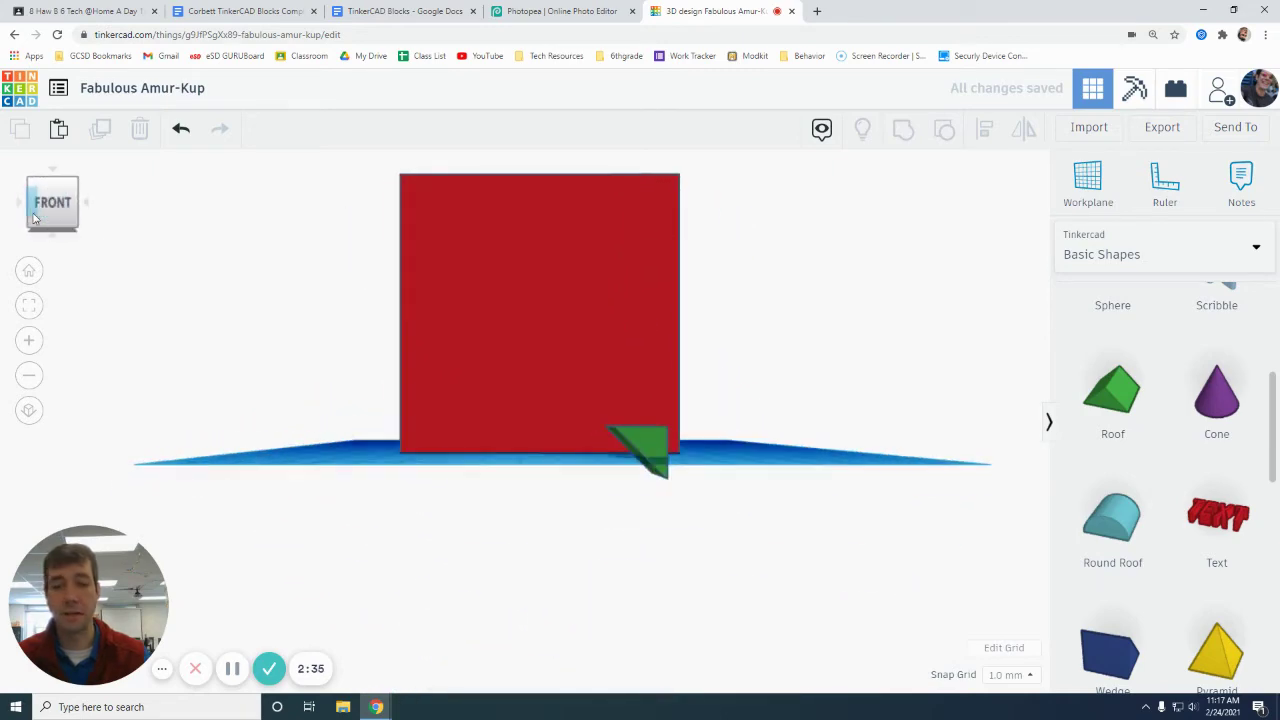
{"action": "left_click", "coordinate": [645, 440]}
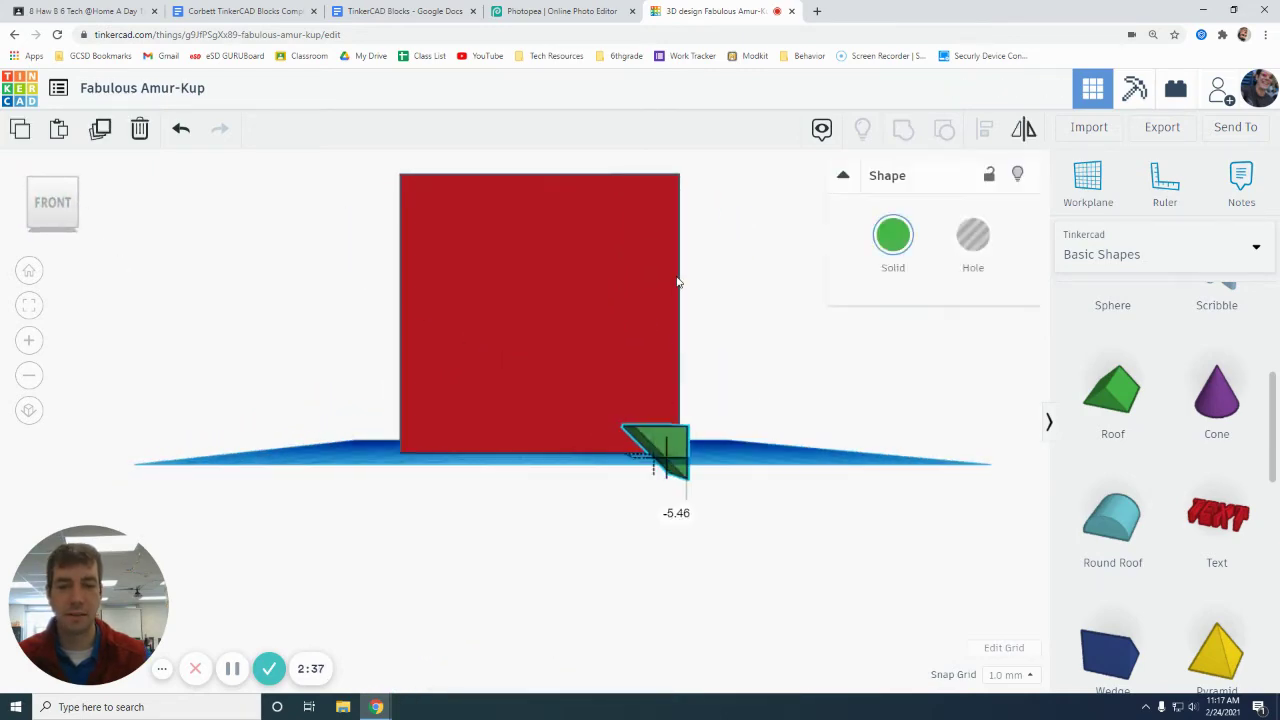
{"action": "left_click_drag", "start_coordinate": [645, 440], "coordinate": [650, 342]}
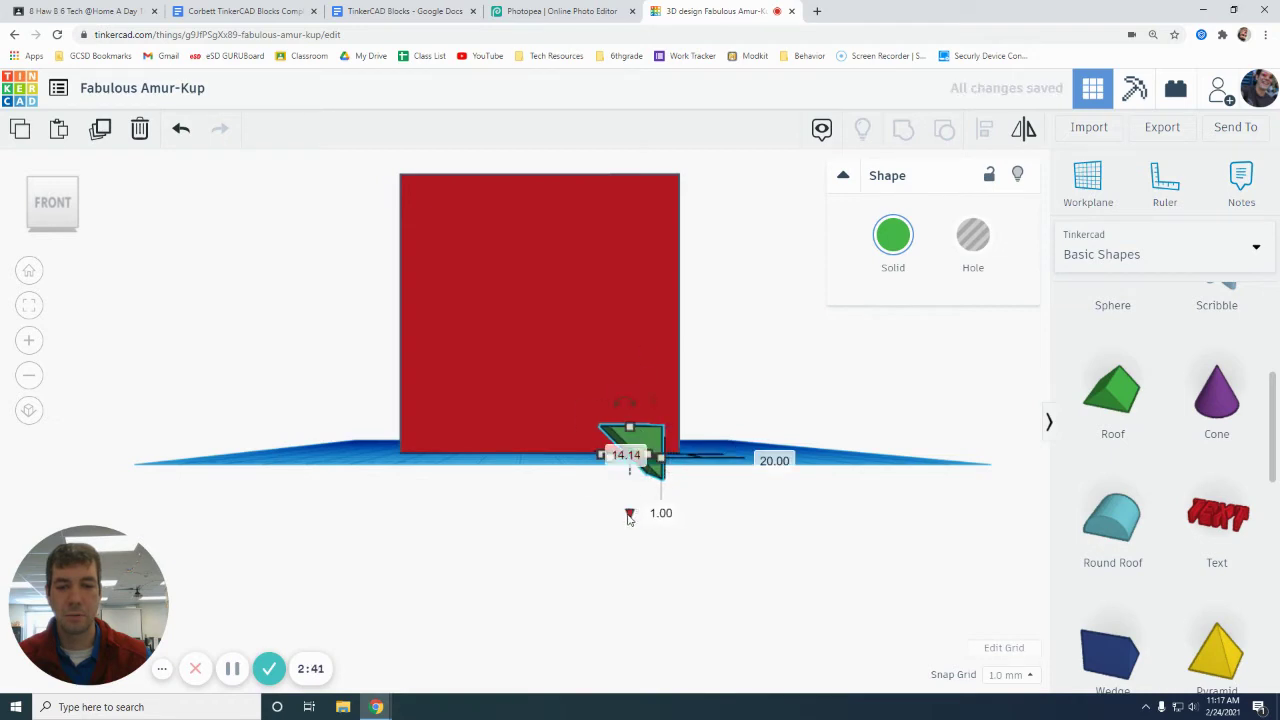
{"action": "left_click_drag", "start_coordinate": [632, 514], "coordinate": [658, 270]}
{"action": "right_click_drag", "start_coordinate": [658, 265], "coordinate": [757, 337]}
{"action": "left_click", "coordinate": [547, 10]}
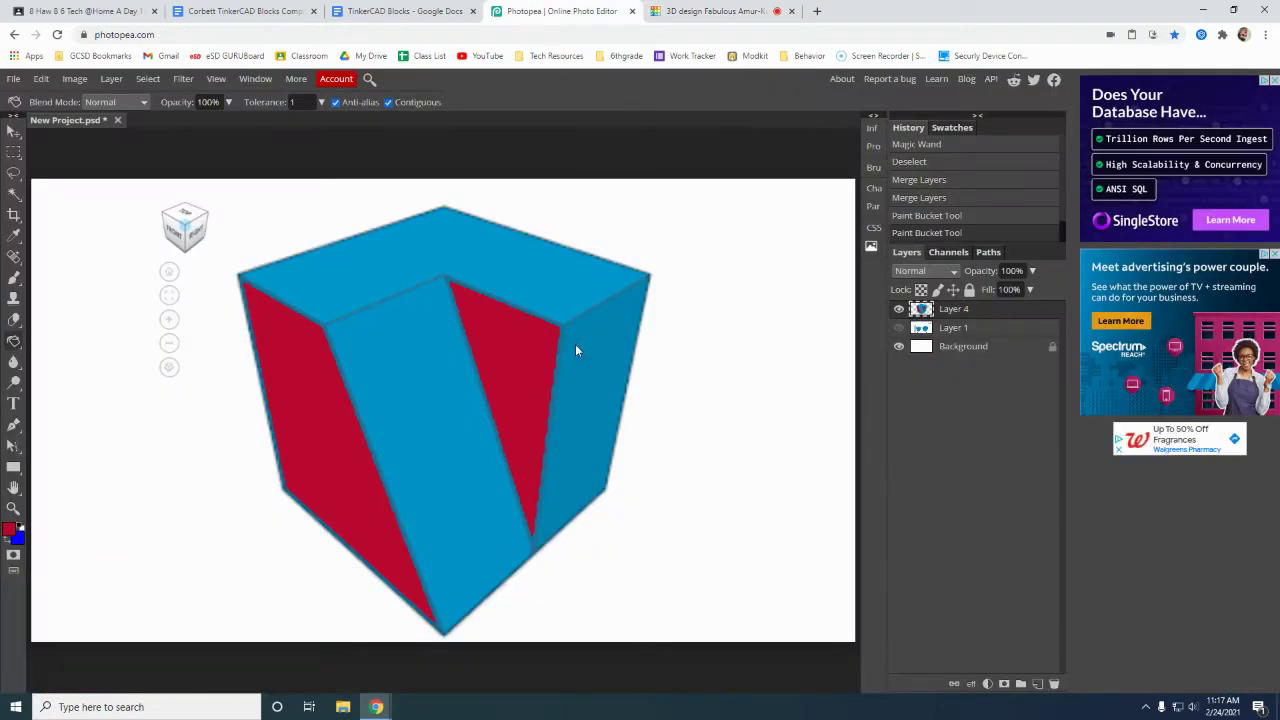
{"action": "left_click", "coordinate": [680, 10]}
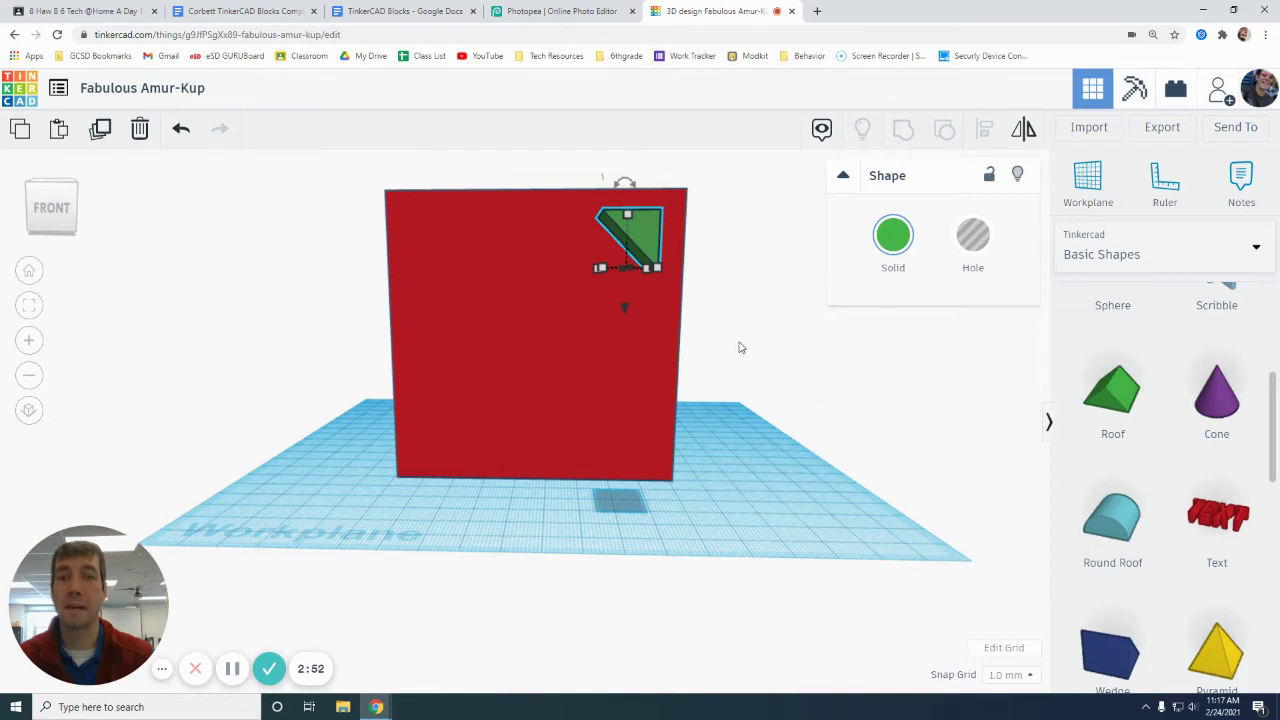
Step: Change the green roof's 14.14 dimension to 90 and move it forward
{"action": "right_click_drag", "start_coordinate": [764, 303], "coordinate": [680, 340]}
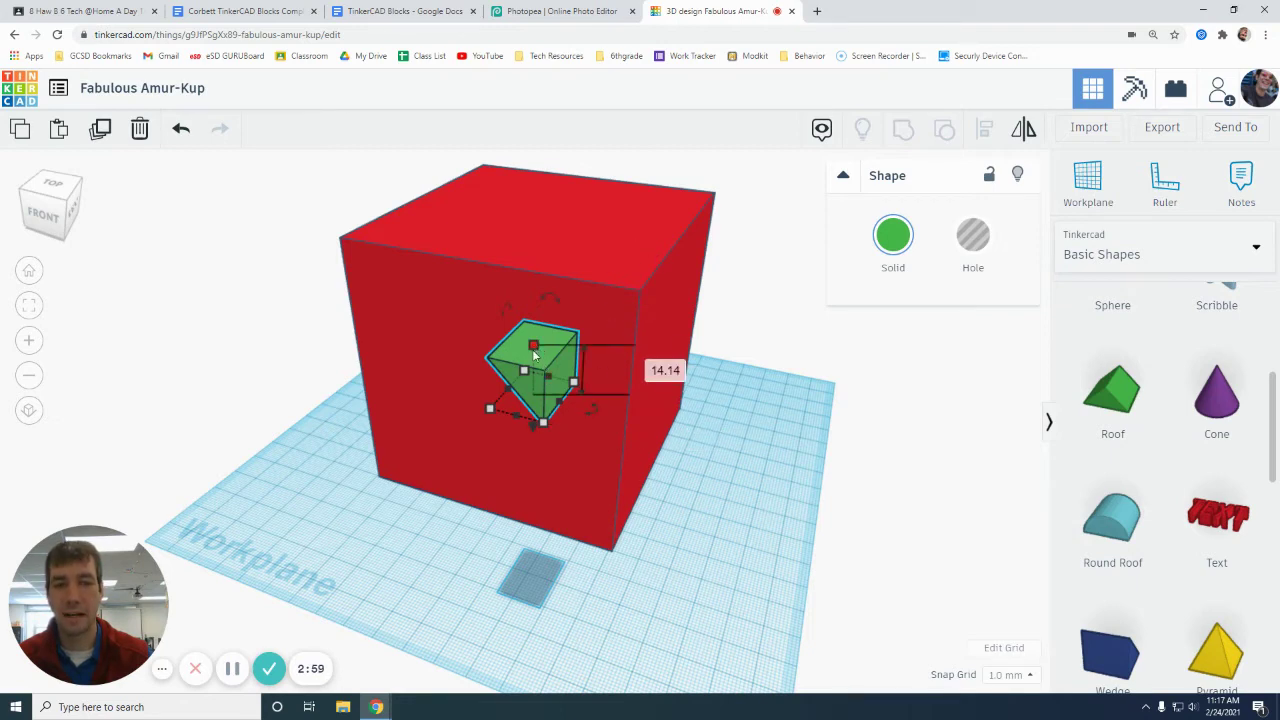
{"action": "left_click", "coordinate": [666, 370]}
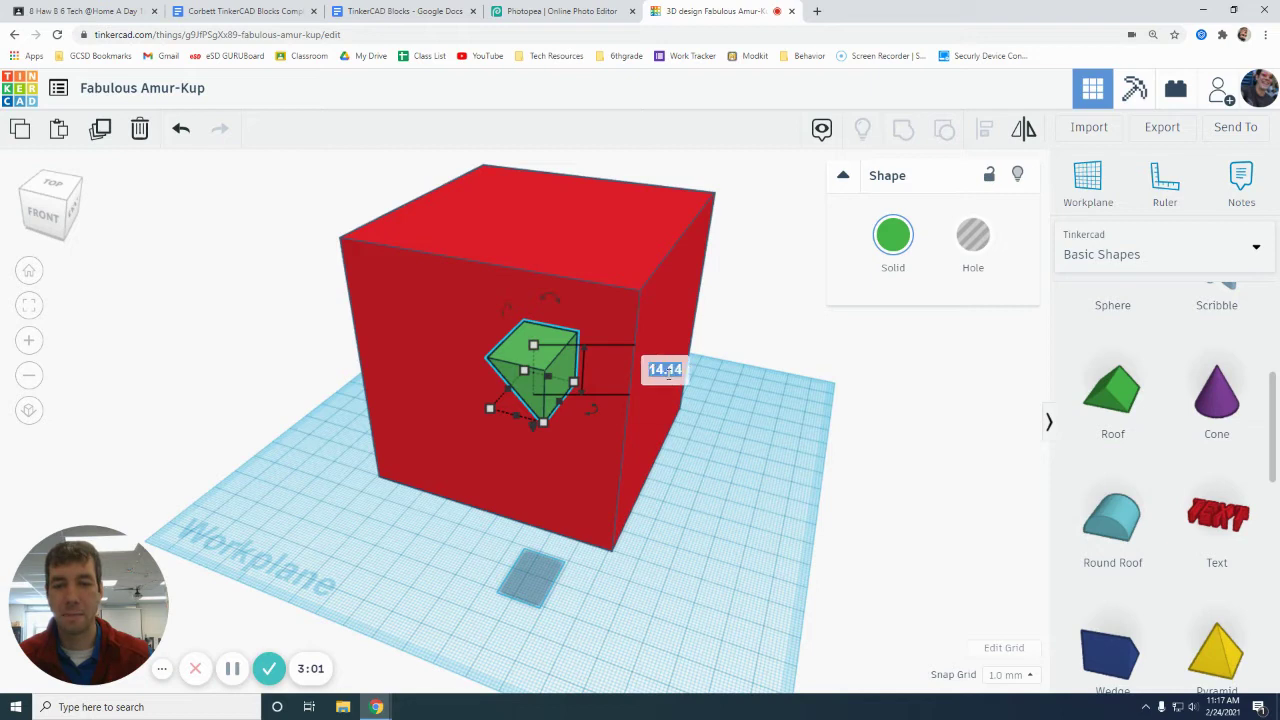
{"action": "type", "text": "90"}
{"action": "key", "text": "Return"}
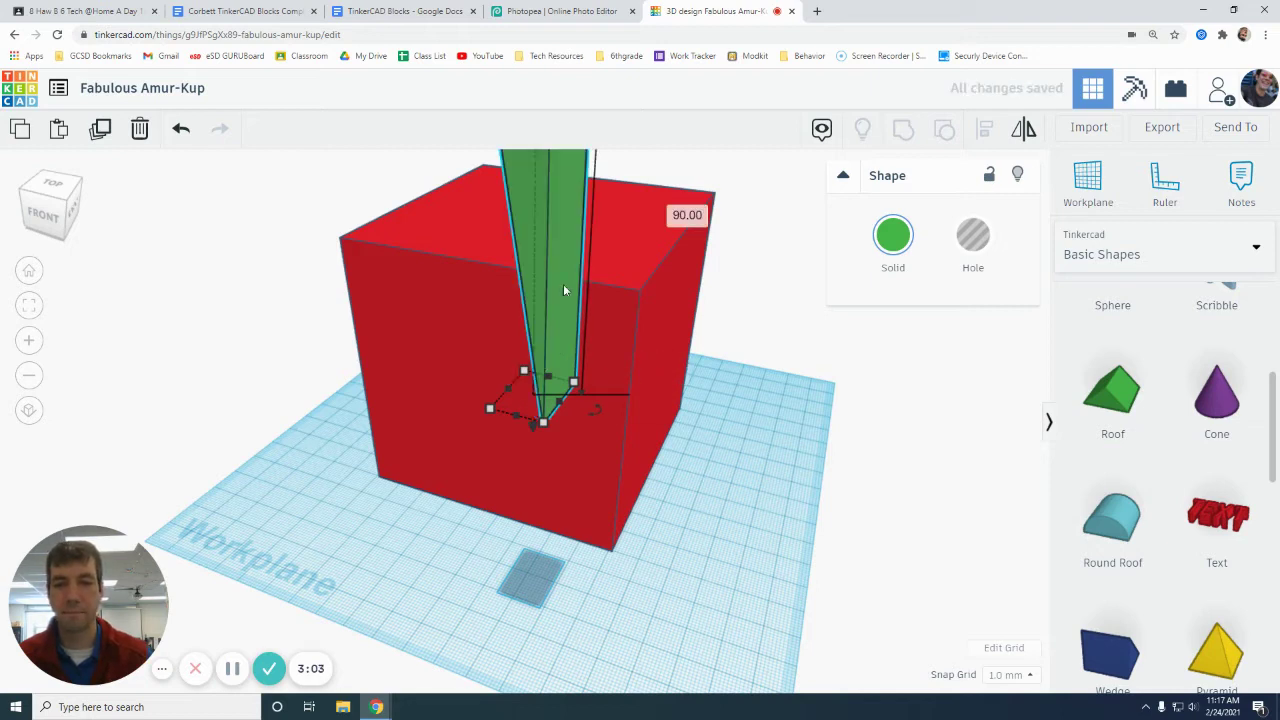
{"action": "left_click_drag", "start_coordinate": [530, 215], "coordinate": [594, 350]}
{"action": "key", "text": "f"}
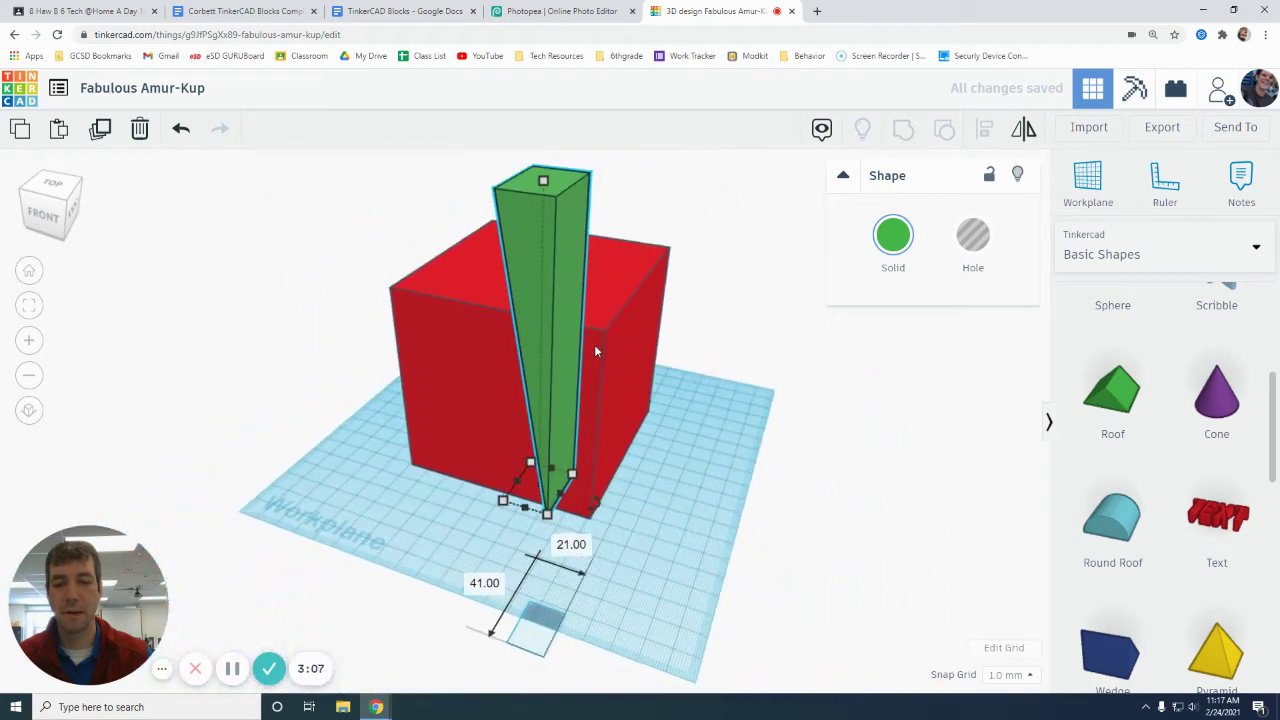
Step: Sink the roof to -30 below the workplane and widen its base to 50 by 18
{"action": "scroll", "coordinate": [607, 225], "scroll_direction": "down", "scroll_amount": 3}
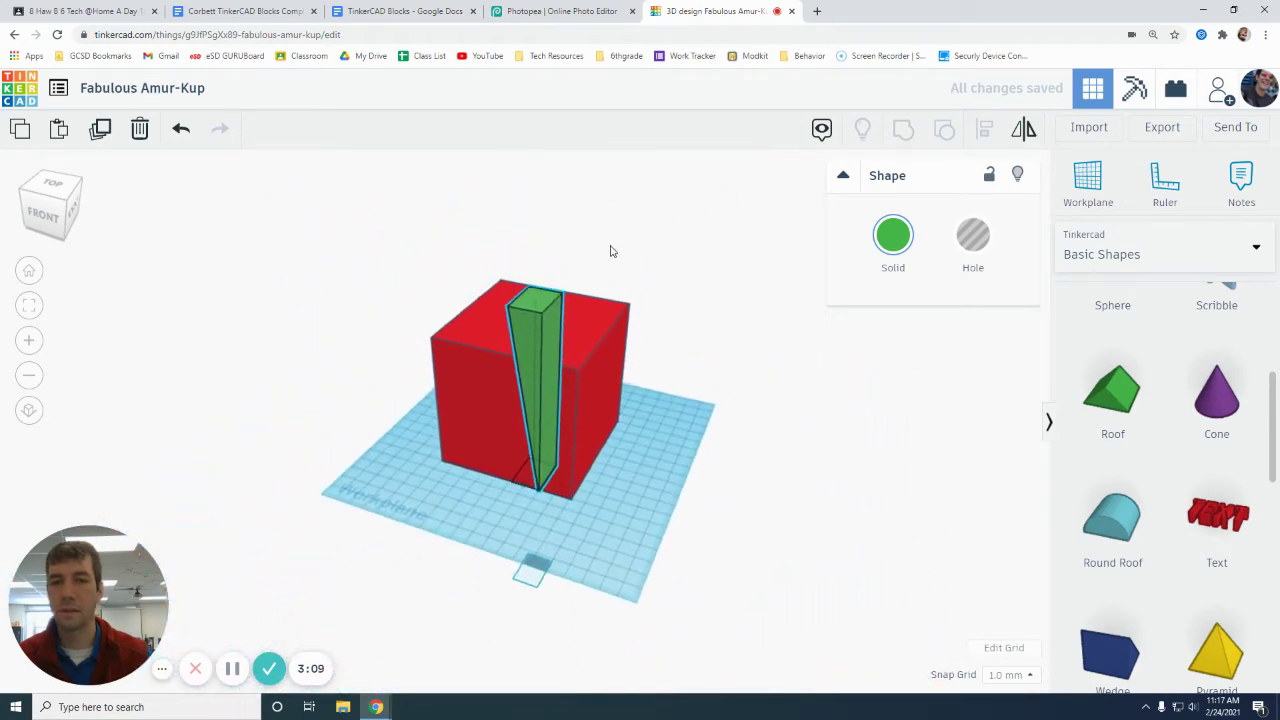
{"action": "left_click_drag", "start_coordinate": [537, 288], "coordinate": [520, 437]}
{"action": "scroll", "coordinate": [519, 431], "scroll_direction": "up", "scroll_amount": 3}
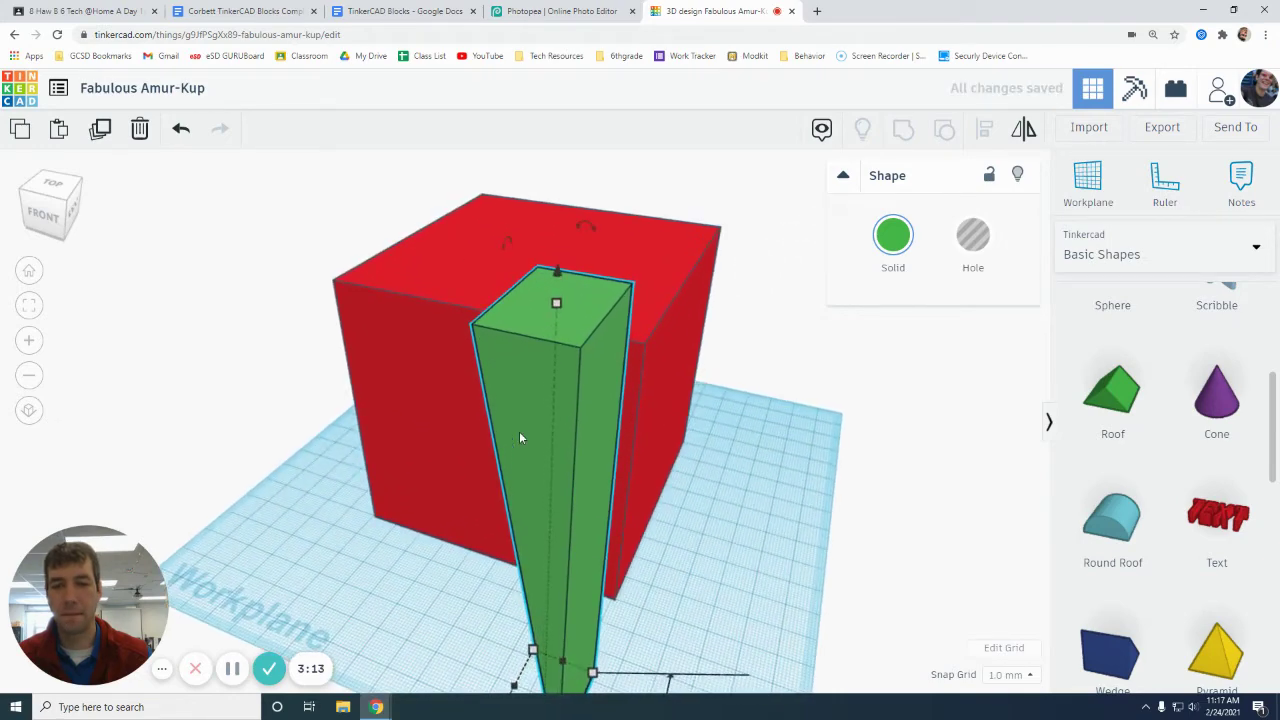
{"action": "scroll", "coordinate": [519, 424], "scroll_direction": "down", "scroll_amount": 2}
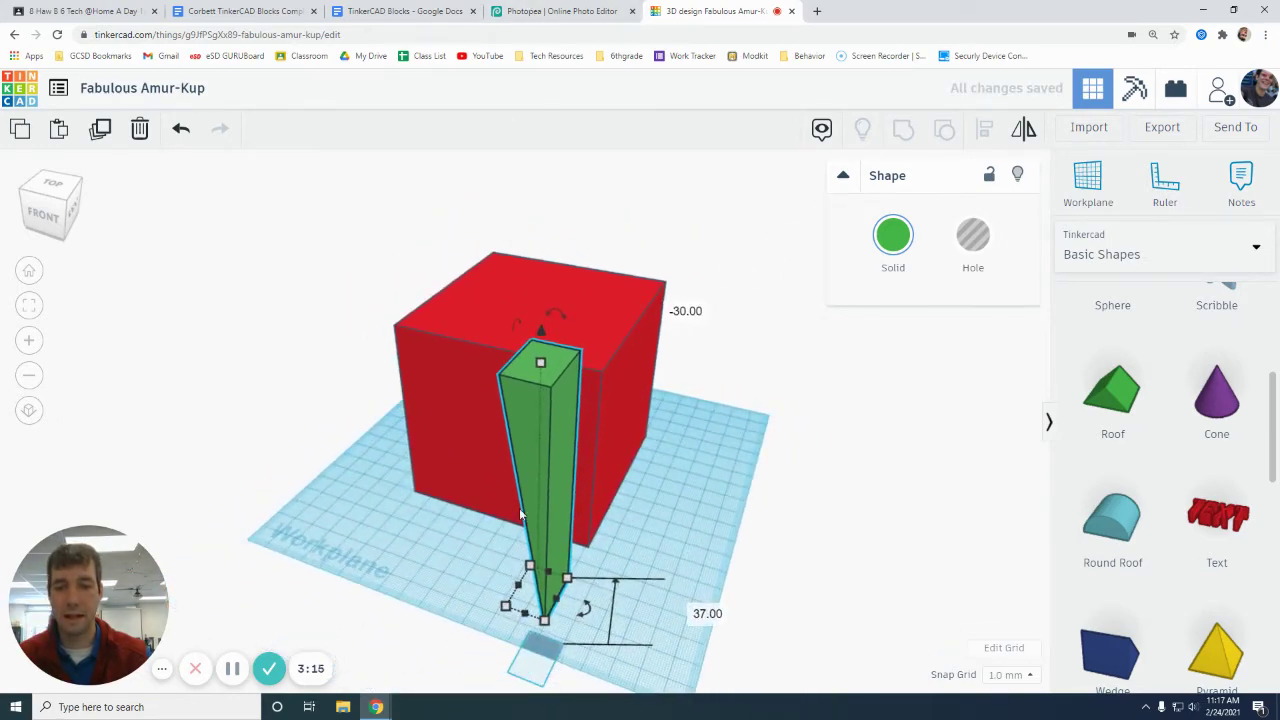
{"action": "left_click_drag", "start_coordinate": [506, 606], "coordinate": [417, 568]}
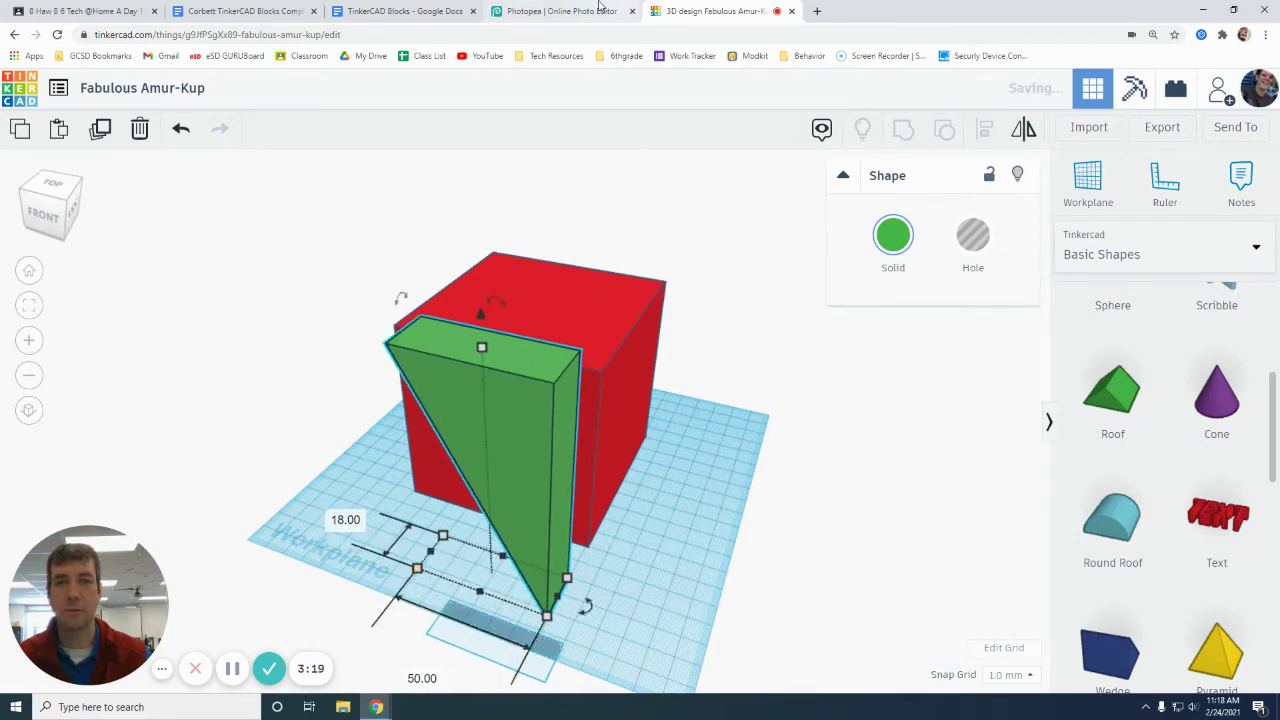
Step: Switch to Photopea to view the block picture with its red left face and notch face
{"action": "left_click", "coordinate": [600, 8]}
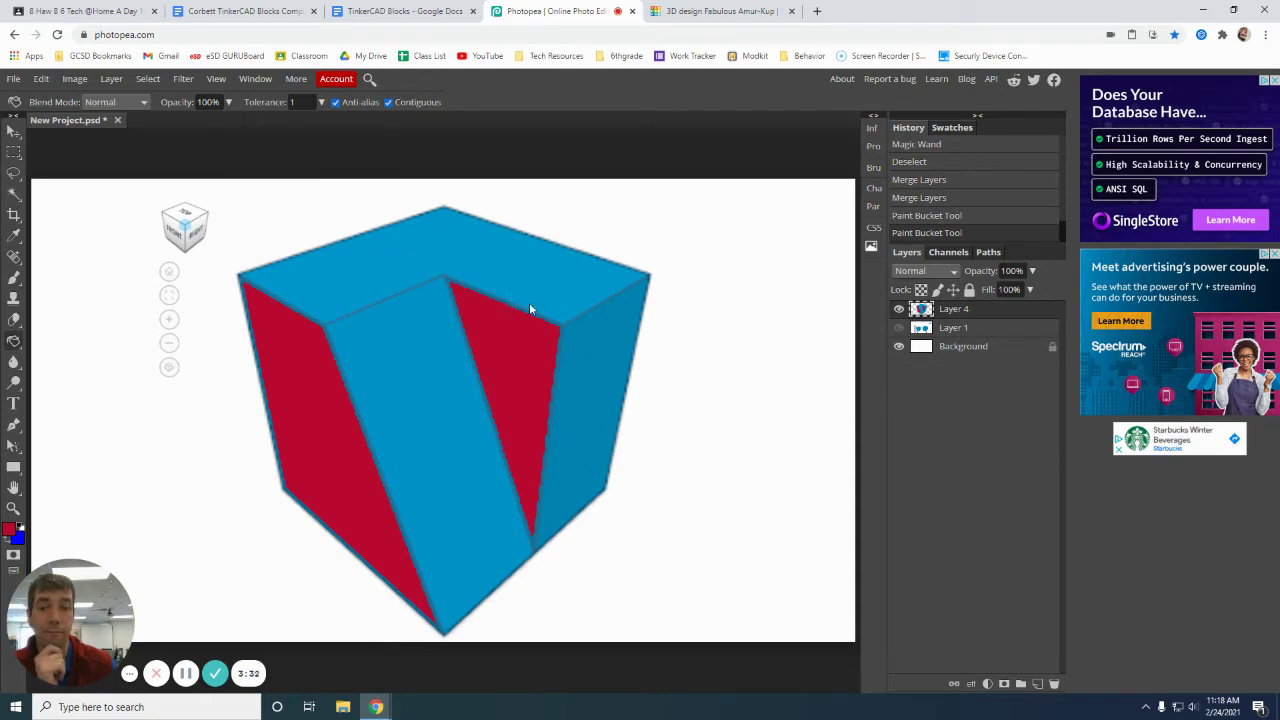
Step: Change the wedge's 50.00 width and 18.00 depth to 45 each, checking the Photopea reference between
{"action": "left_click", "coordinate": [730, 11]}
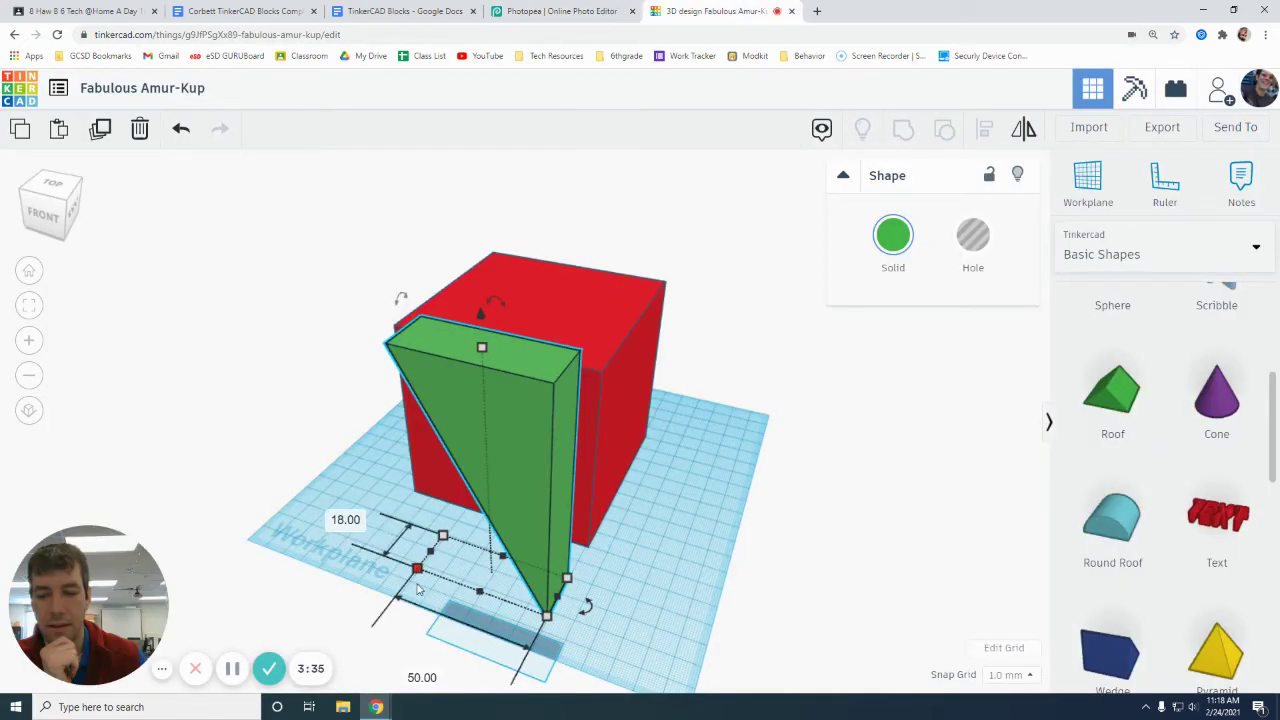
{"action": "left_click", "coordinate": [424, 681]}
{"action": "type", "text": "45"}
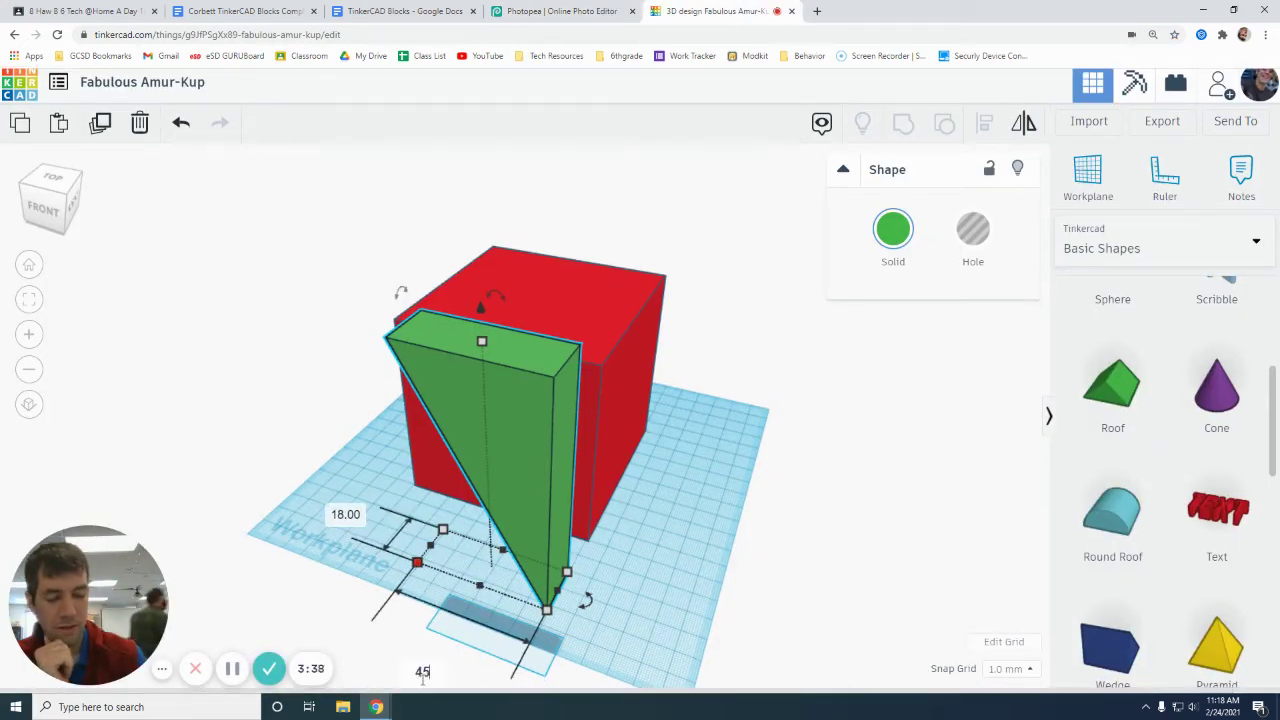
{"action": "key", "text": "Return"}
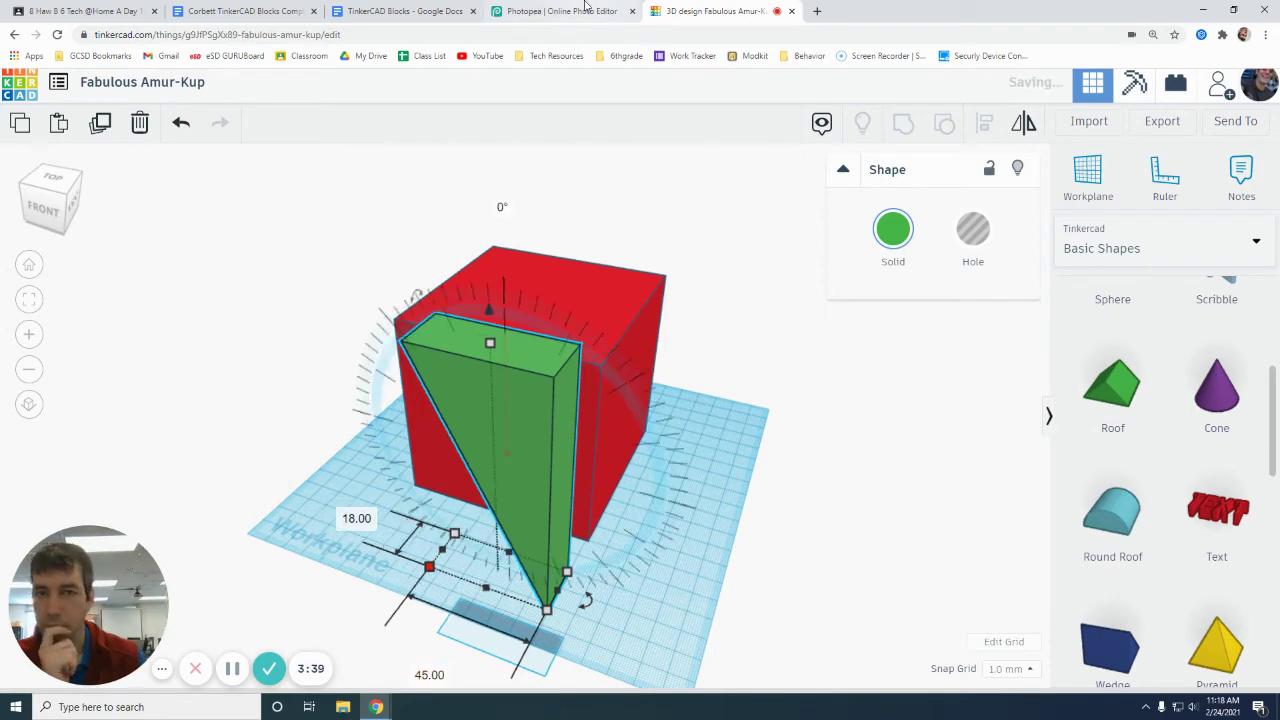
{"action": "left_click", "coordinate": [560, 11]}
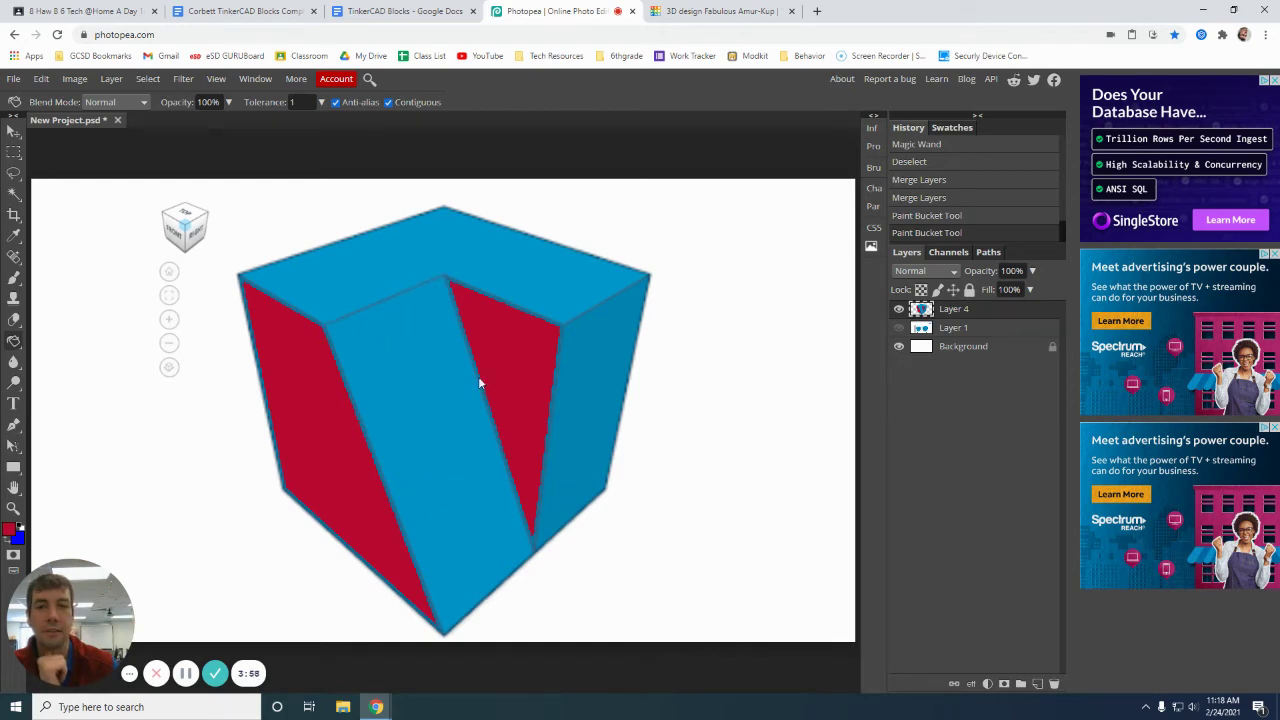
{"action": "left_click", "coordinate": [668, 11]}
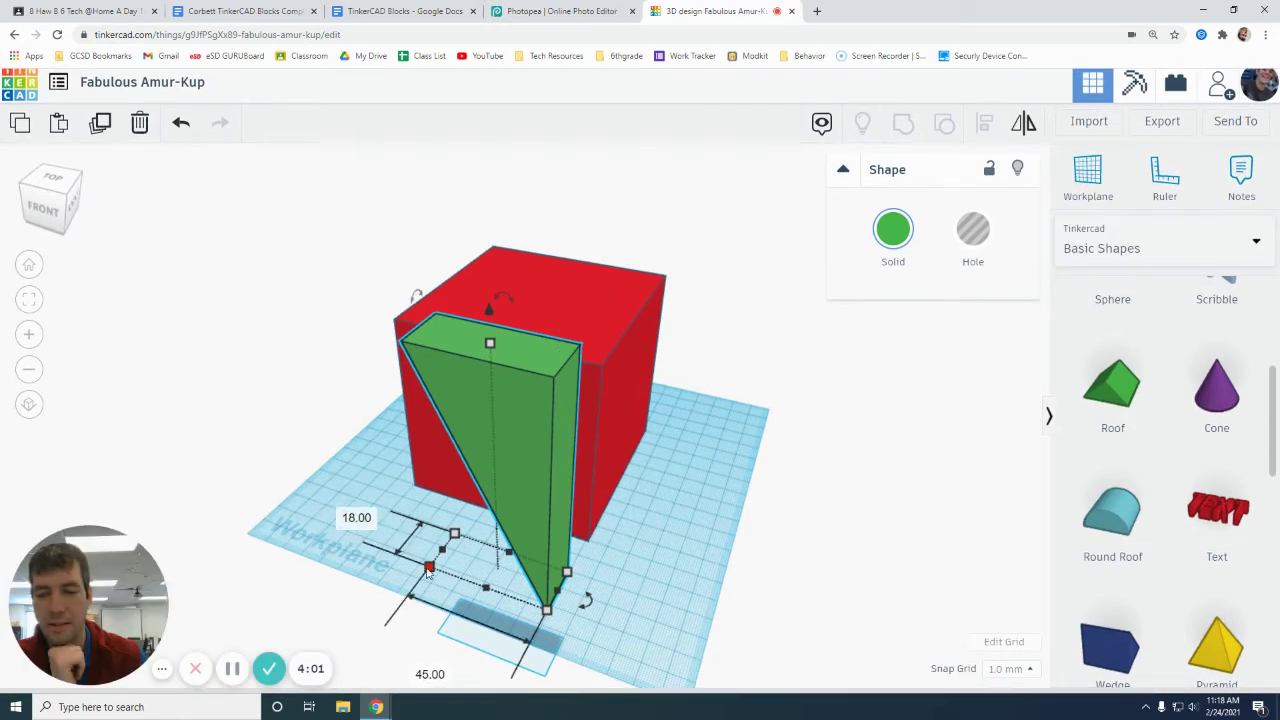
{"action": "left_click", "coordinate": [357, 517]}
{"action": "type", "text": "45"}
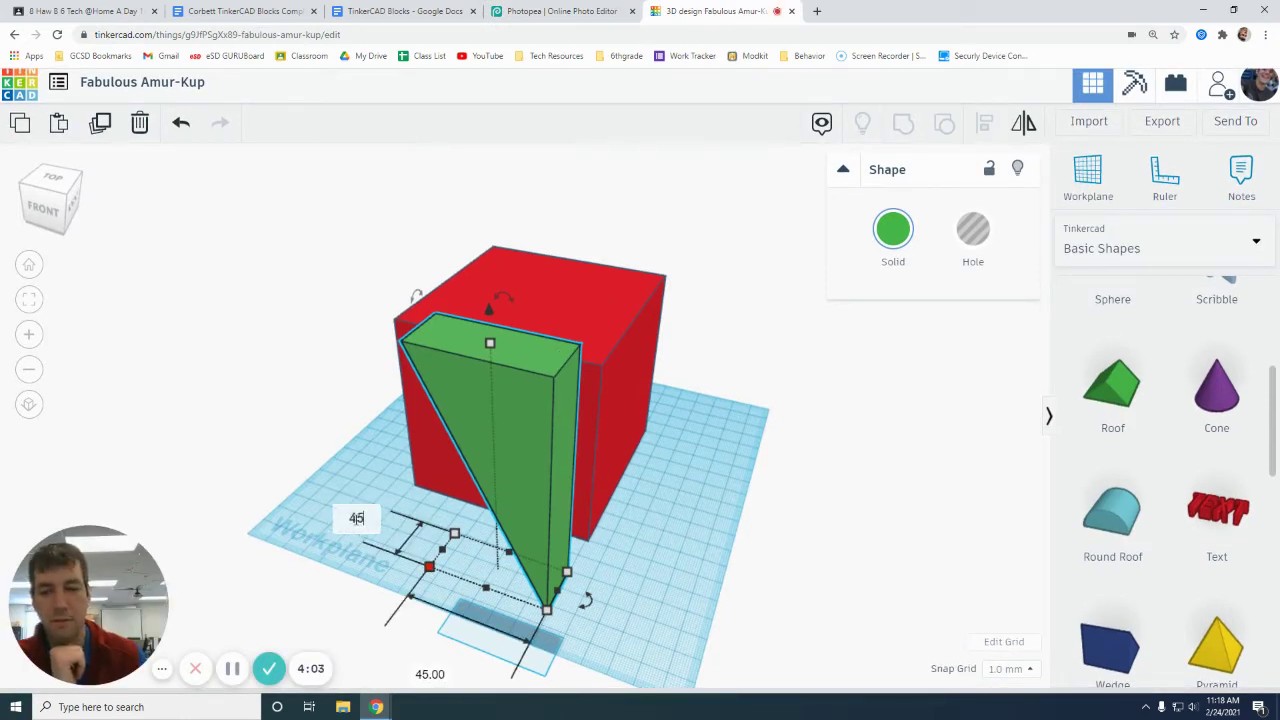
{"action": "key", "text": "Return"}
{"action": "scroll", "coordinate": [598, 538], "scroll_direction": "down", "scroll_amount": 3}
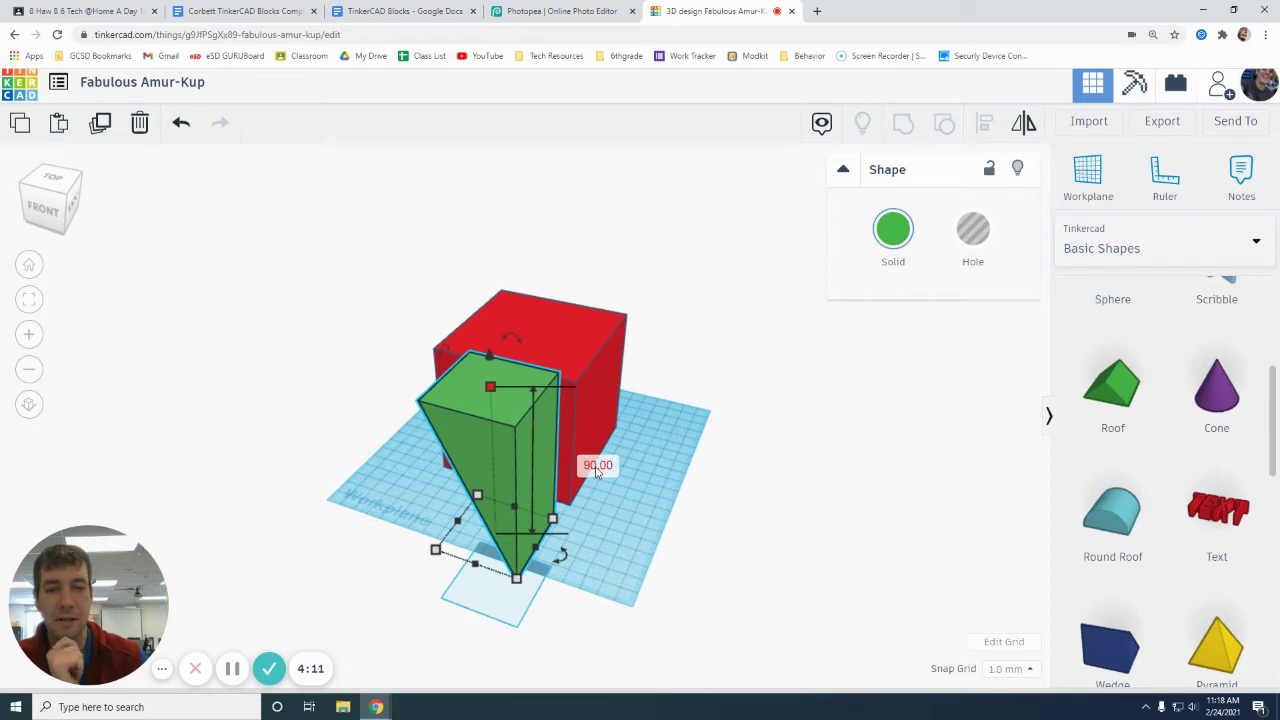
Step: Make the green wedge a Hole in the Shape inspector and deselect it
{"action": "left_click", "coordinate": [648, 517]}
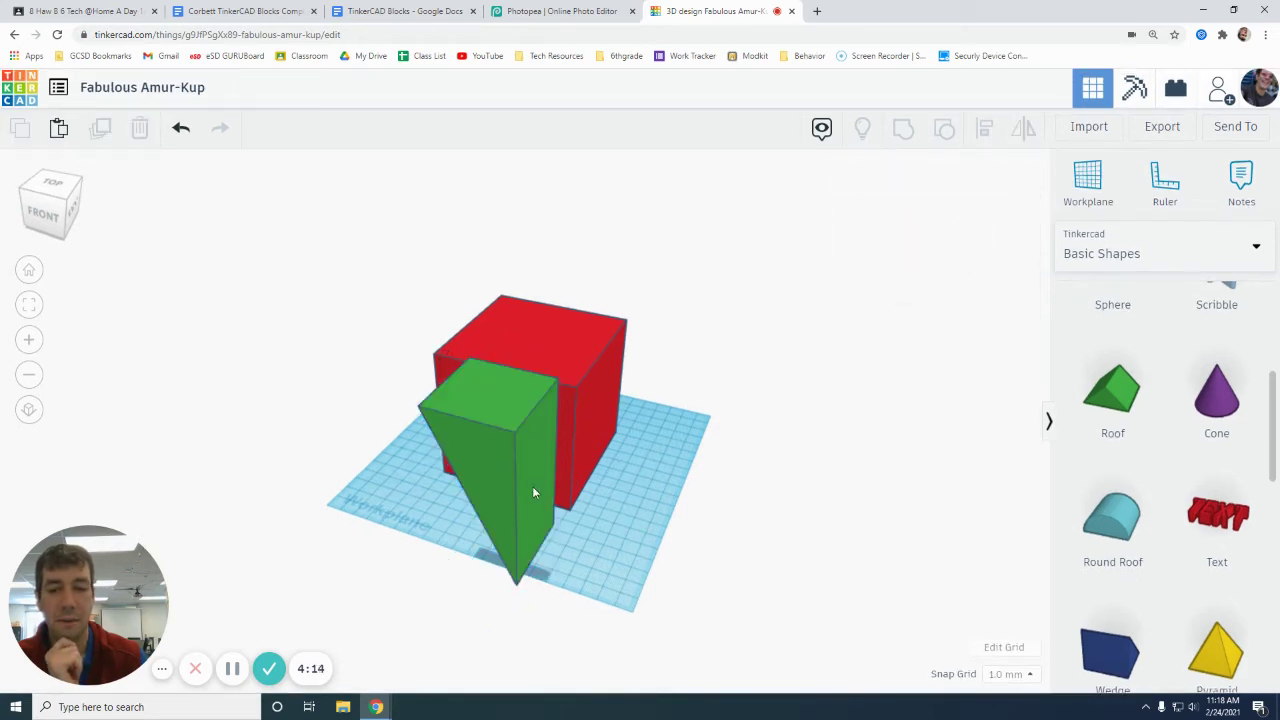
{"action": "left_click", "coordinate": [502, 472]}
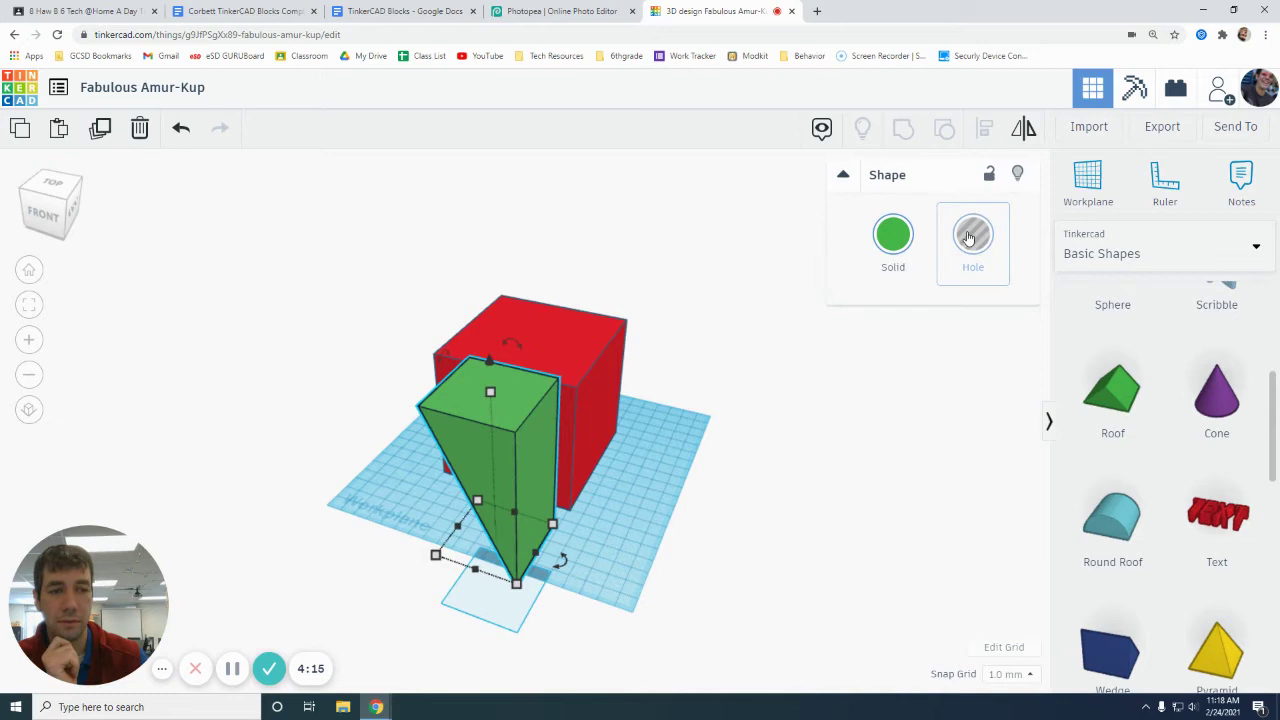
{"action": "left_click", "coordinate": [969, 237]}
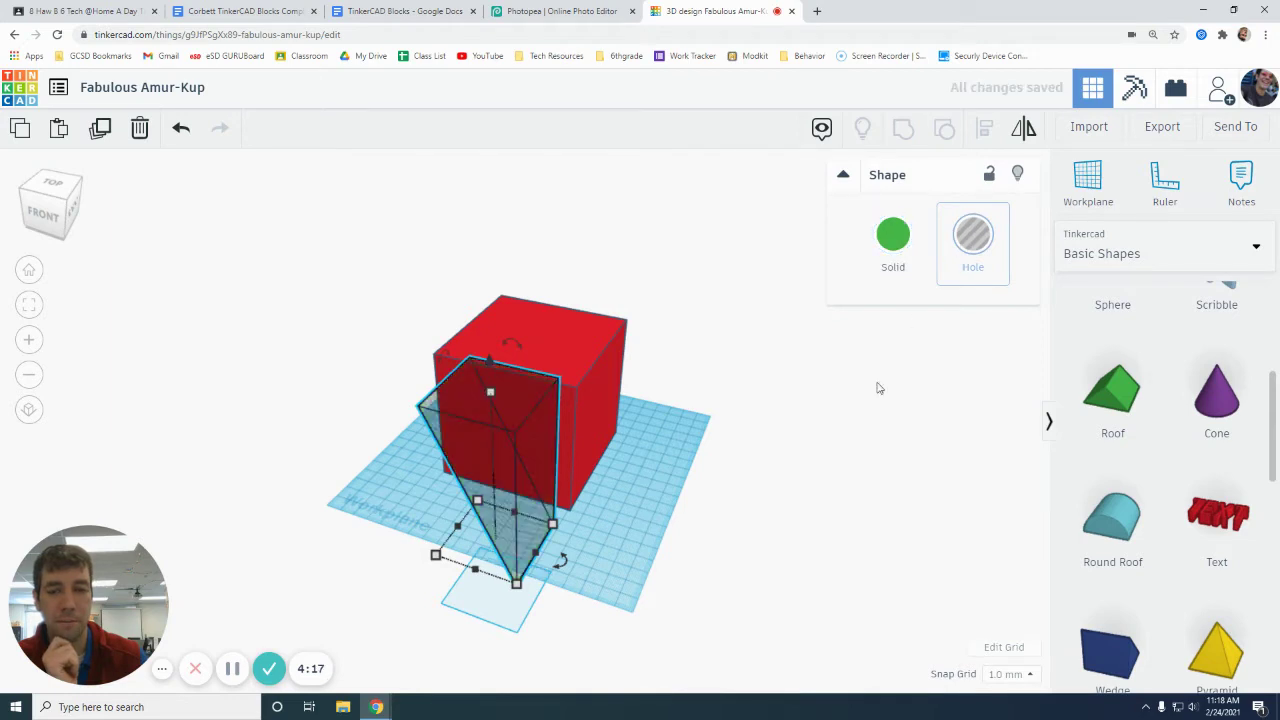
{"action": "left_click", "coordinate": [830, 464]}
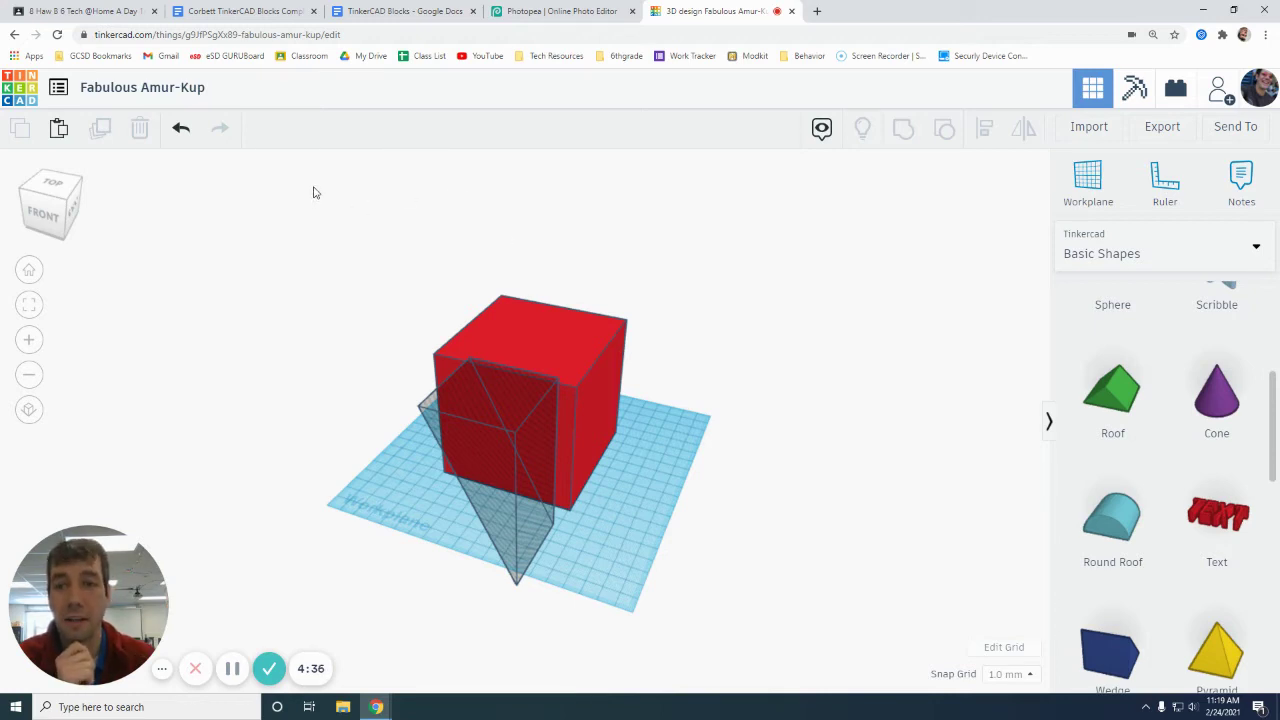
Step: Drag a selection marquee around both the red cube and the wedge hole
{"action": "left_click_drag", "start_coordinate": [313, 192], "coordinate": [393, 293]}
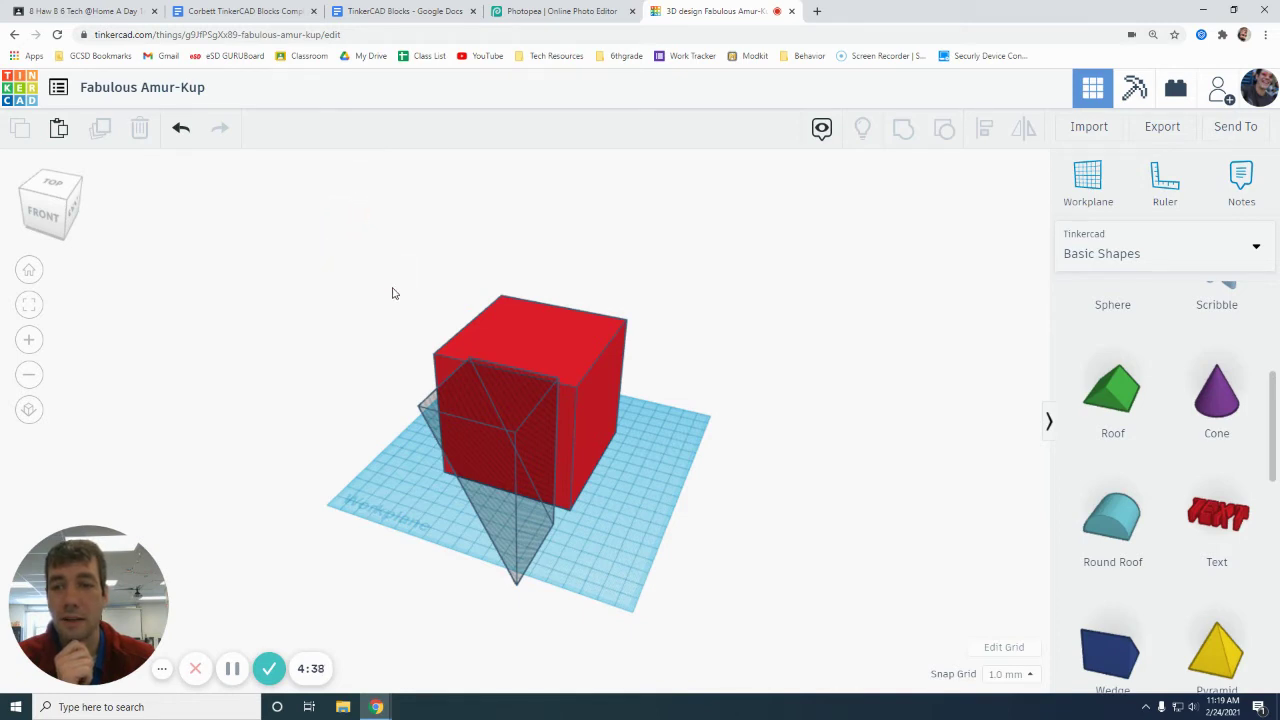
{"action": "left_click_drag", "start_coordinate": [330, 222], "coordinate": [390, 294]}
{"action": "left_click_drag", "start_coordinate": [363, 245], "coordinate": [705, 632]}
{"action": "scroll", "coordinate": [674, 557], "scroll_direction": "up", "scroll_amount": 4}
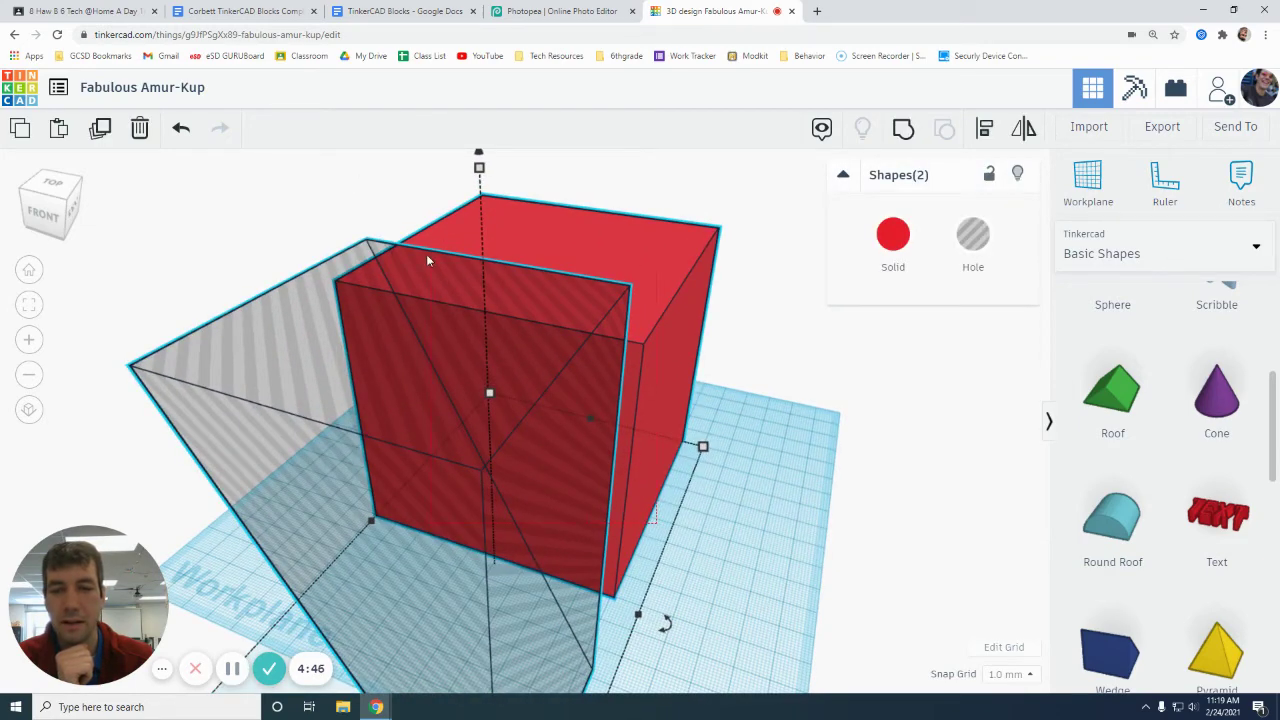
{"action": "left_click", "coordinate": [302, 210]}
{"action": "scroll", "coordinate": [303, 211], "scroll_direction": "down", "scroll_amount": 3}
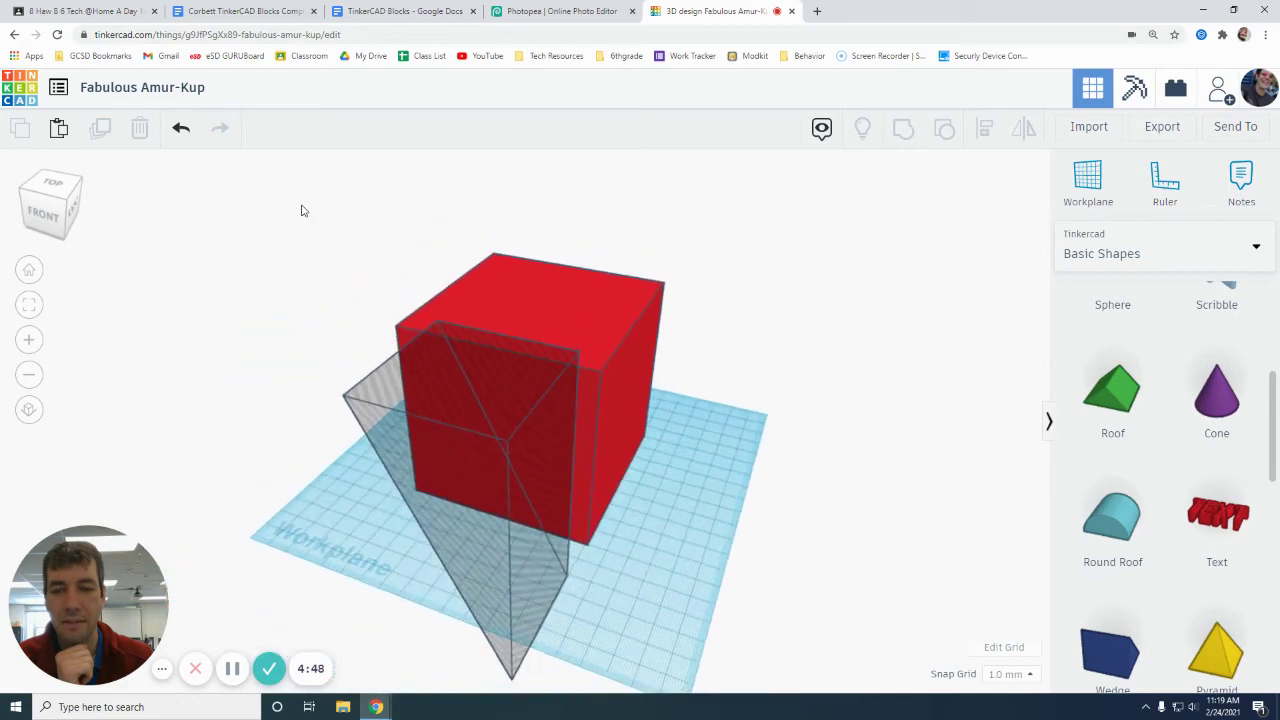
{"action": "left_click_drag", "start_coordinate": [292, 191], "coordinate": [750, 618]}
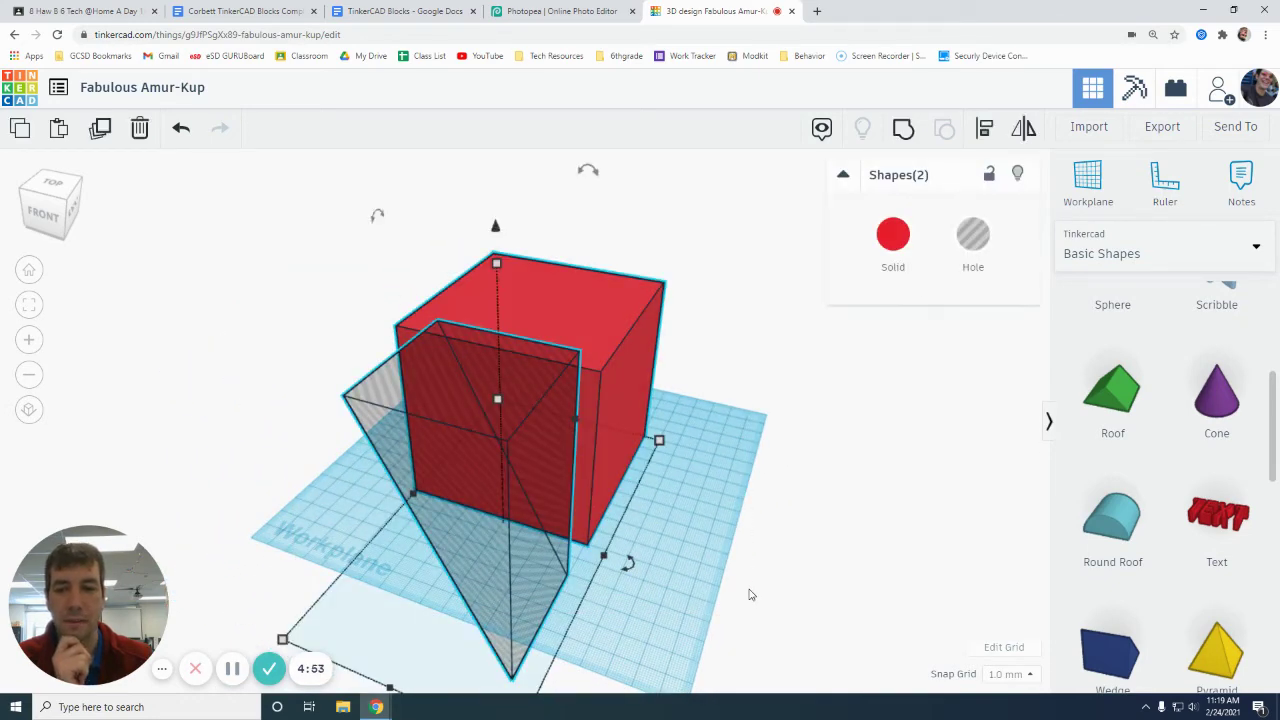
{"action": "left_click", "coordinate": [751, 595]}
{"action": "left_click_drag", "start_coordinate": [265, 187], "coordinate": [717, 663]}
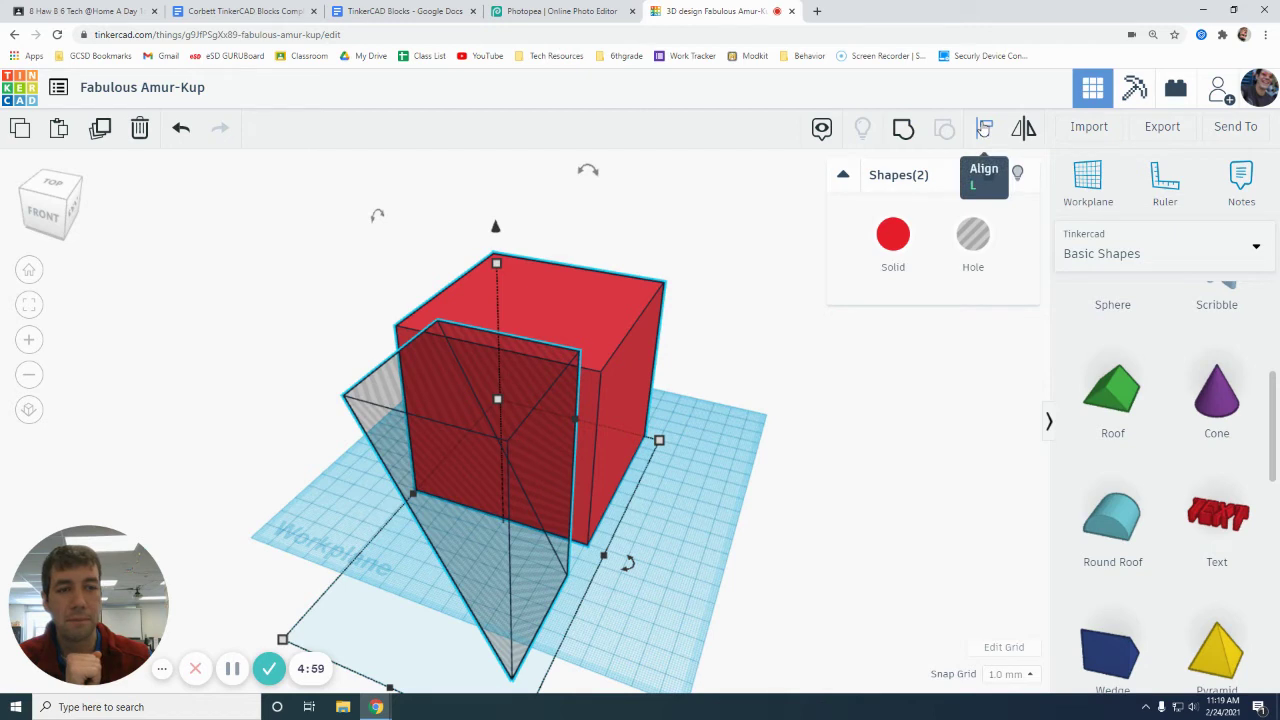
Step: Try aligning the wedge hole with the cube using the Align handles, then undo the wrong alignment
{"action": "left_click", "coordinate": [984, 128]}
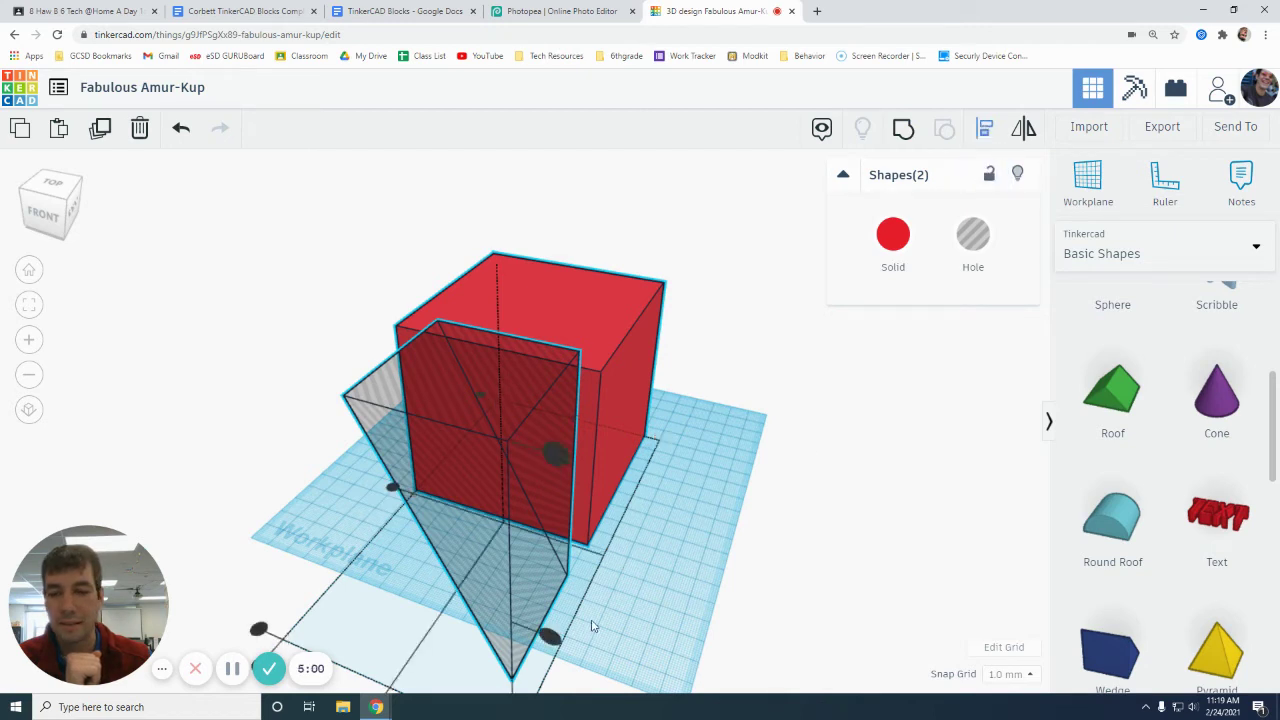
{"action": "scroll", "coordinate": [593, 626], "scroll_direction": "down", "scroll_amount": 3}
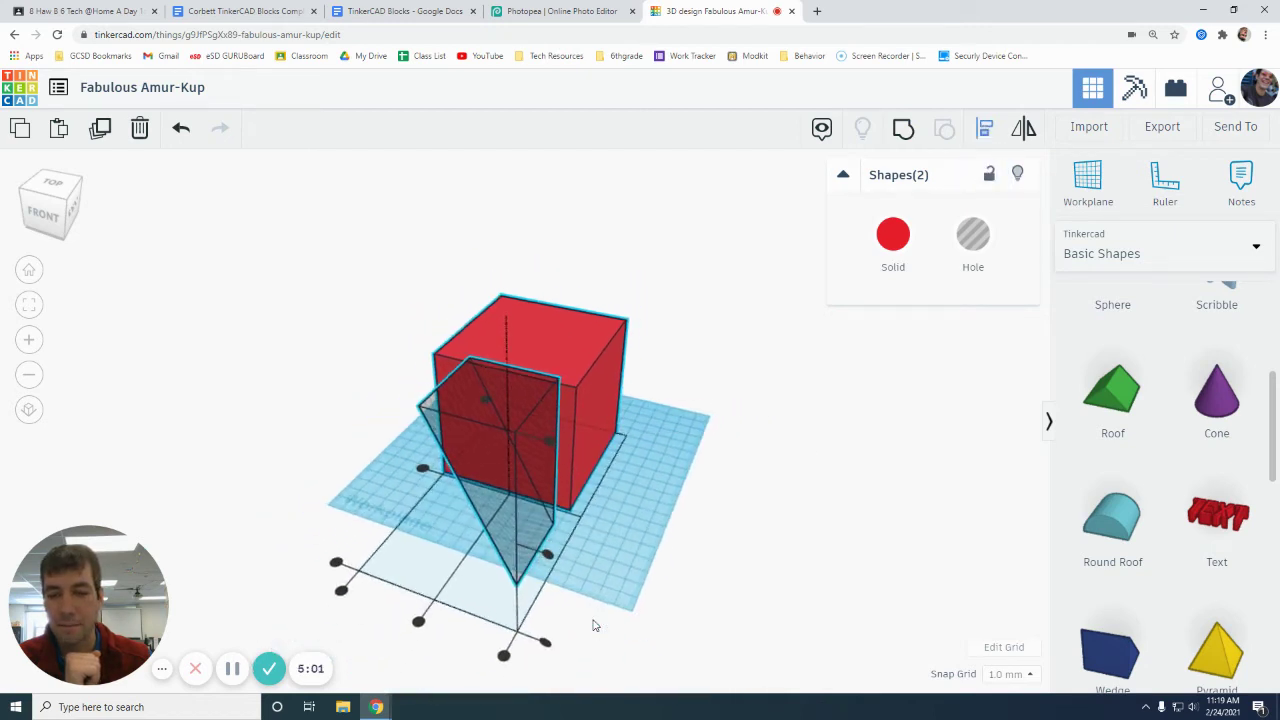
{"action": "left_click", "coordinate": [503, 656]}
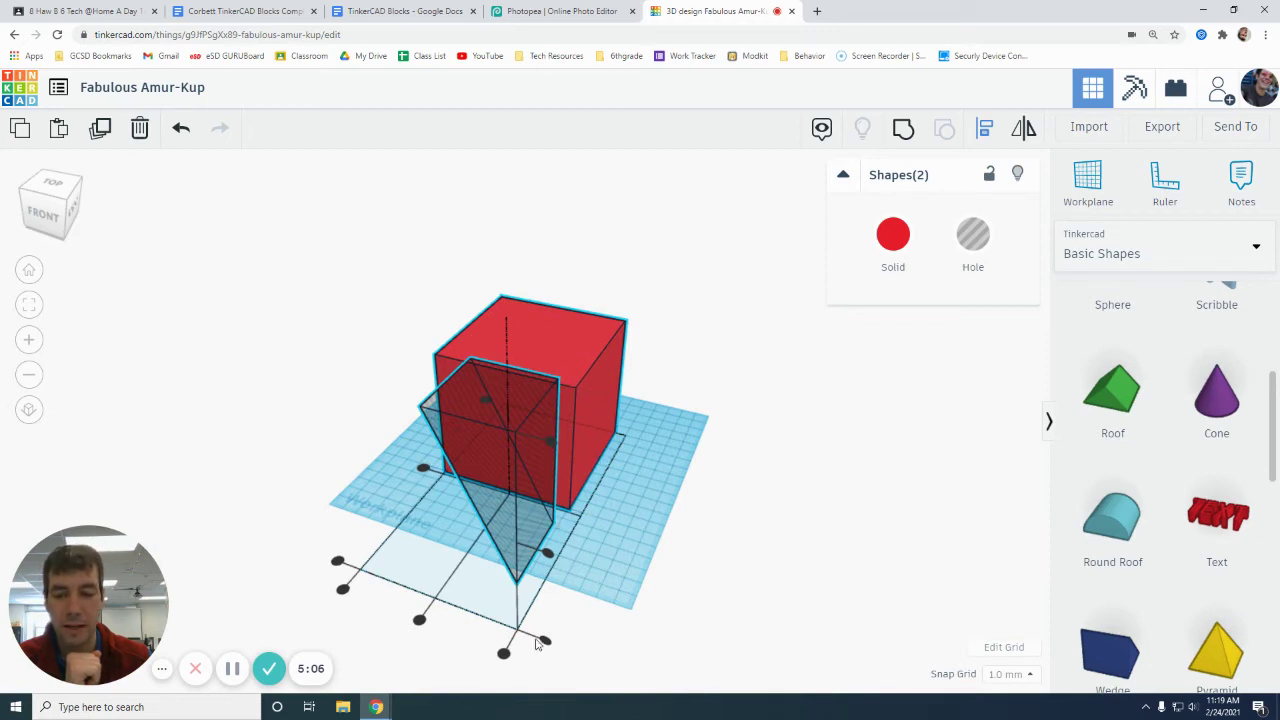
{"action": "left_click", "coordinate": [546, 641]}
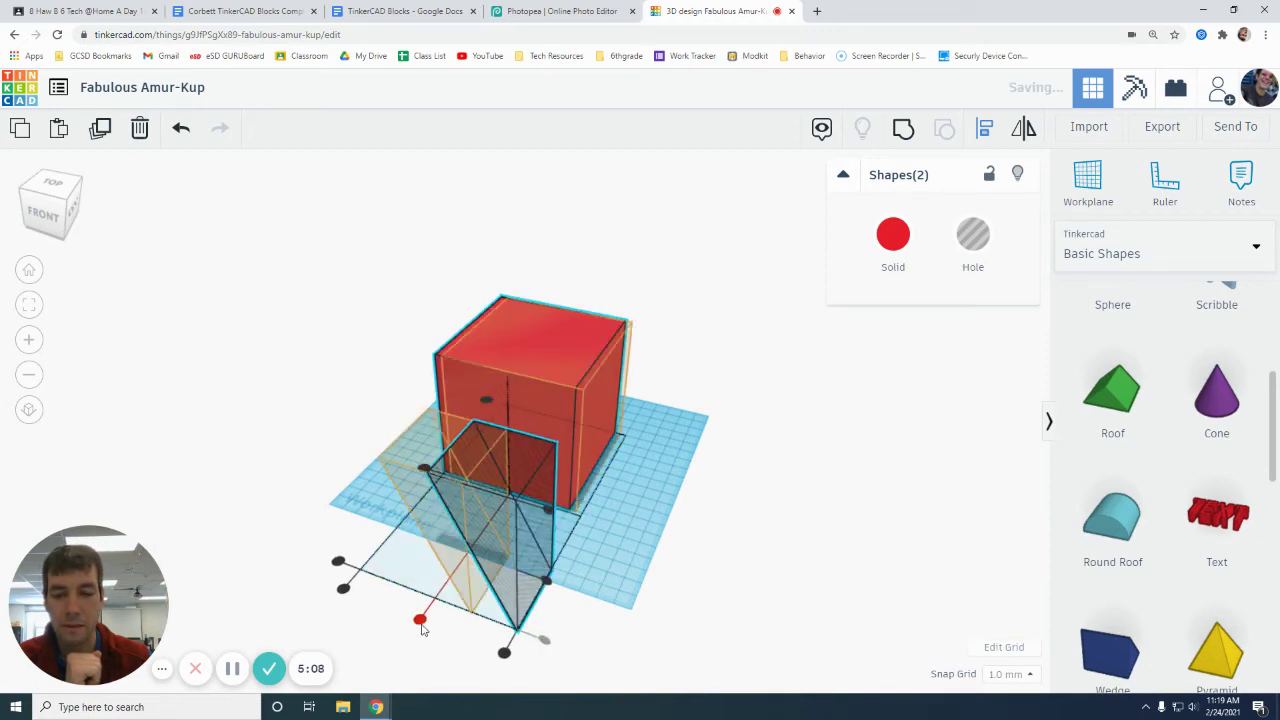
{"action": "left_click", "coordinate": [421, 619]}
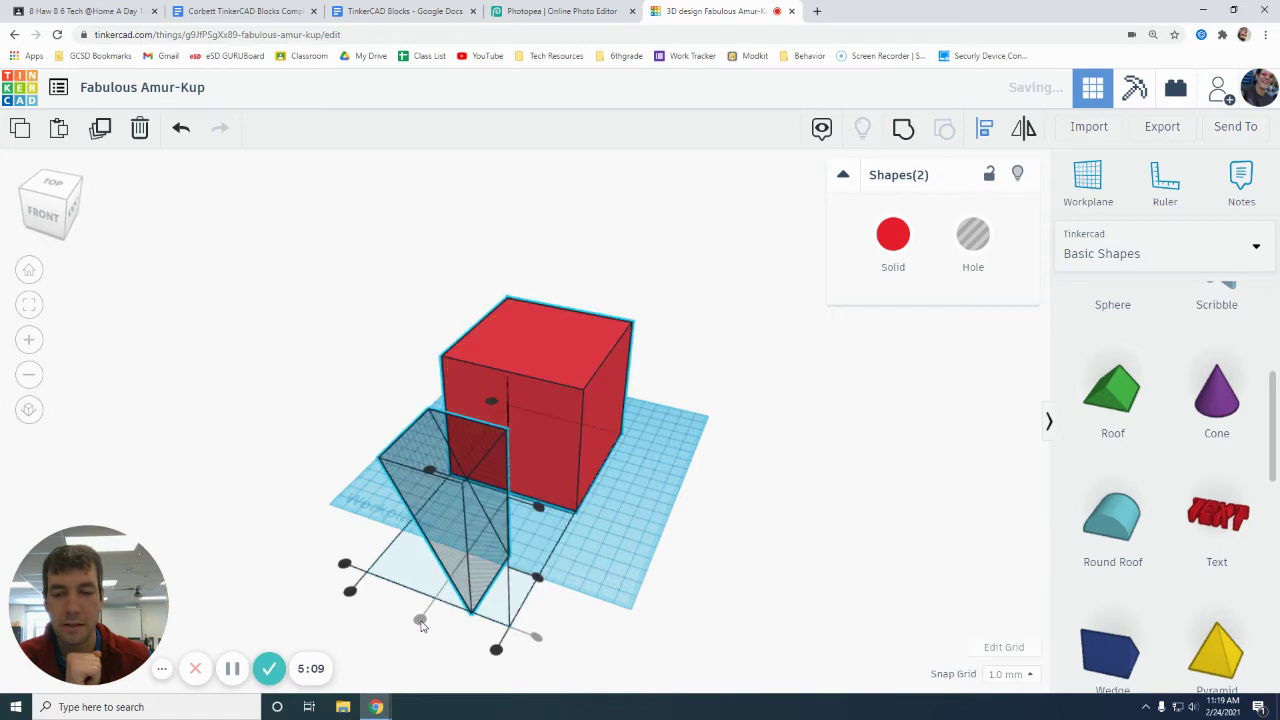
{"action": "left_click", "coordinate": [538, 511]}
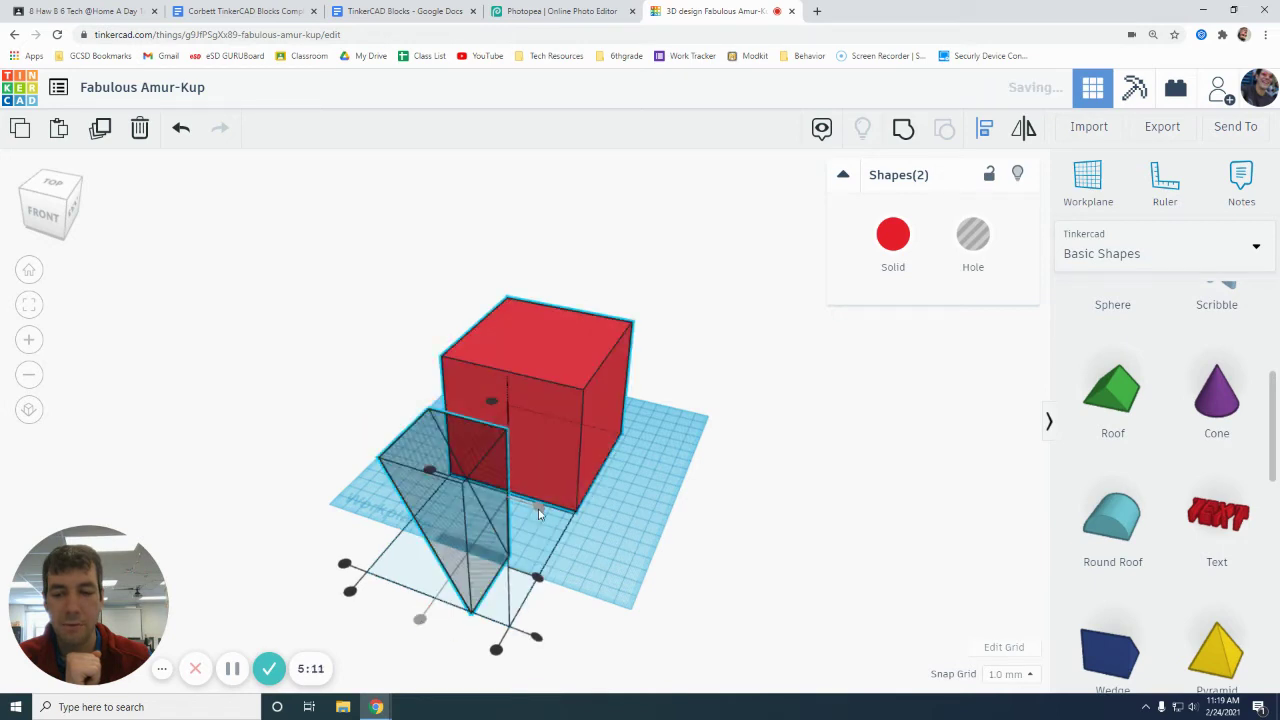
{"action": "left_click", "coordinate": [537, 579]}
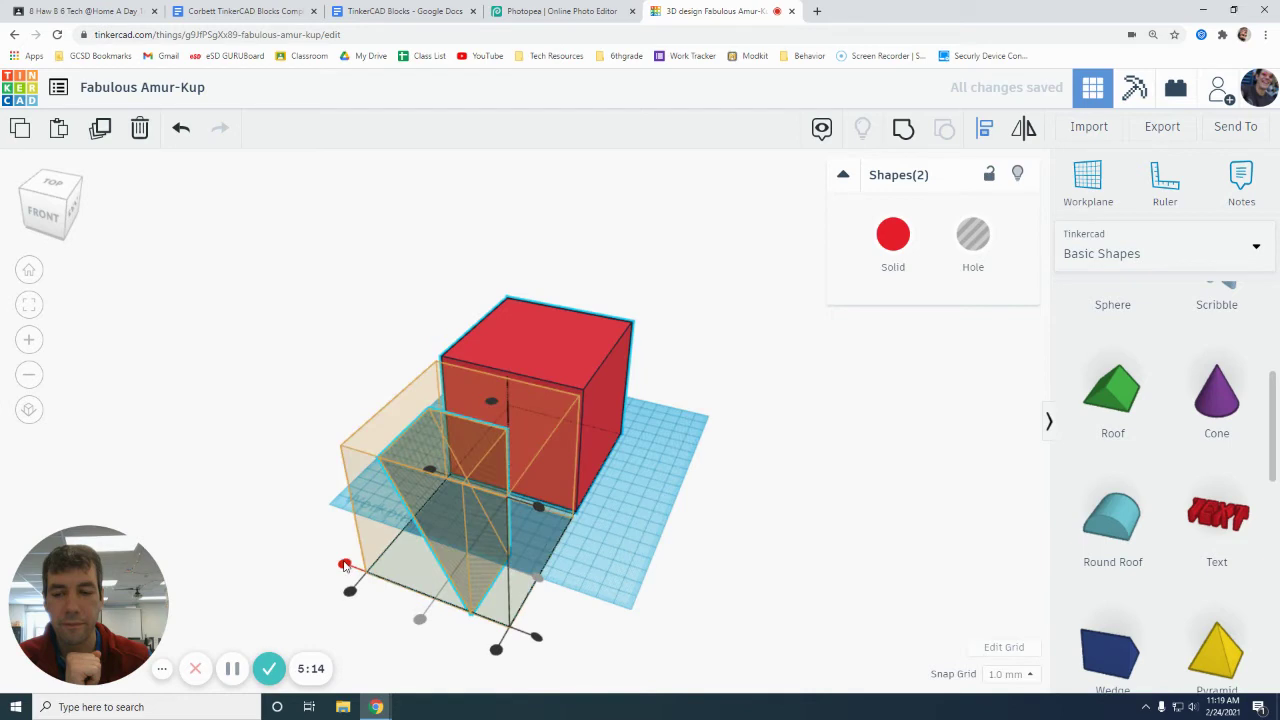
{"action": "left_click", "coordinate": [345, 565]}
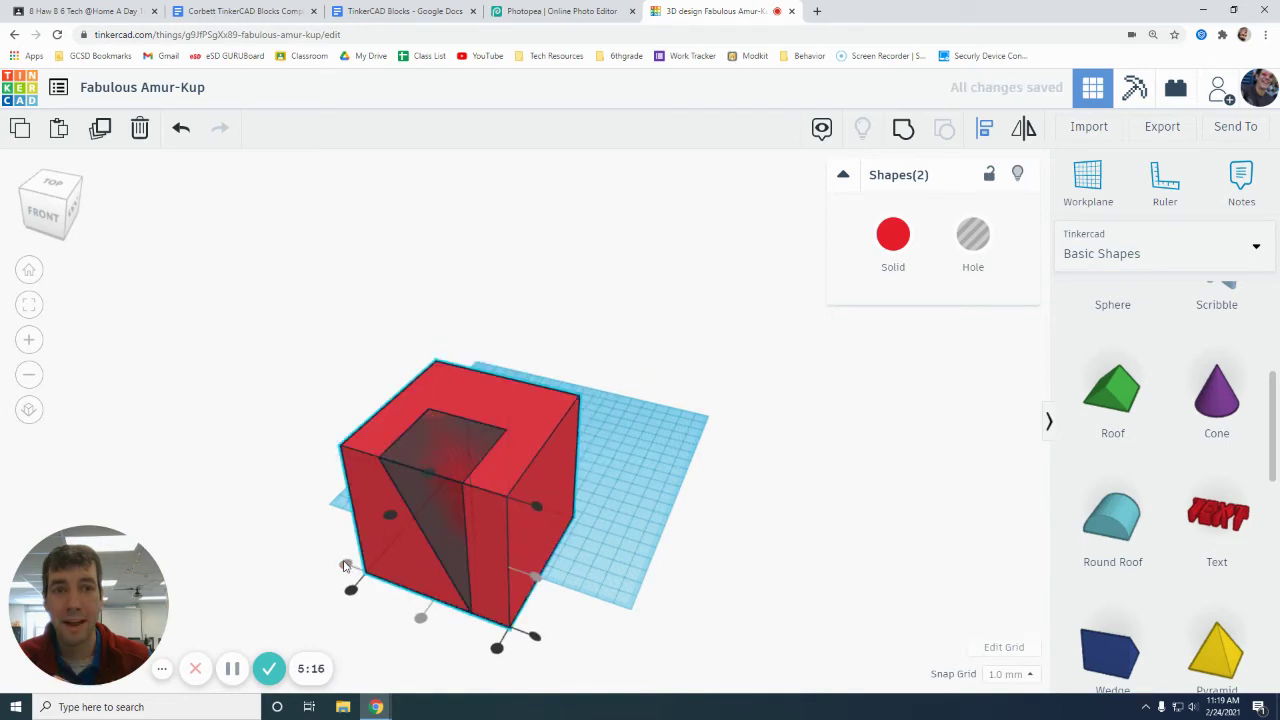
{"action": "left_click", "coordinate": [181, 131]}
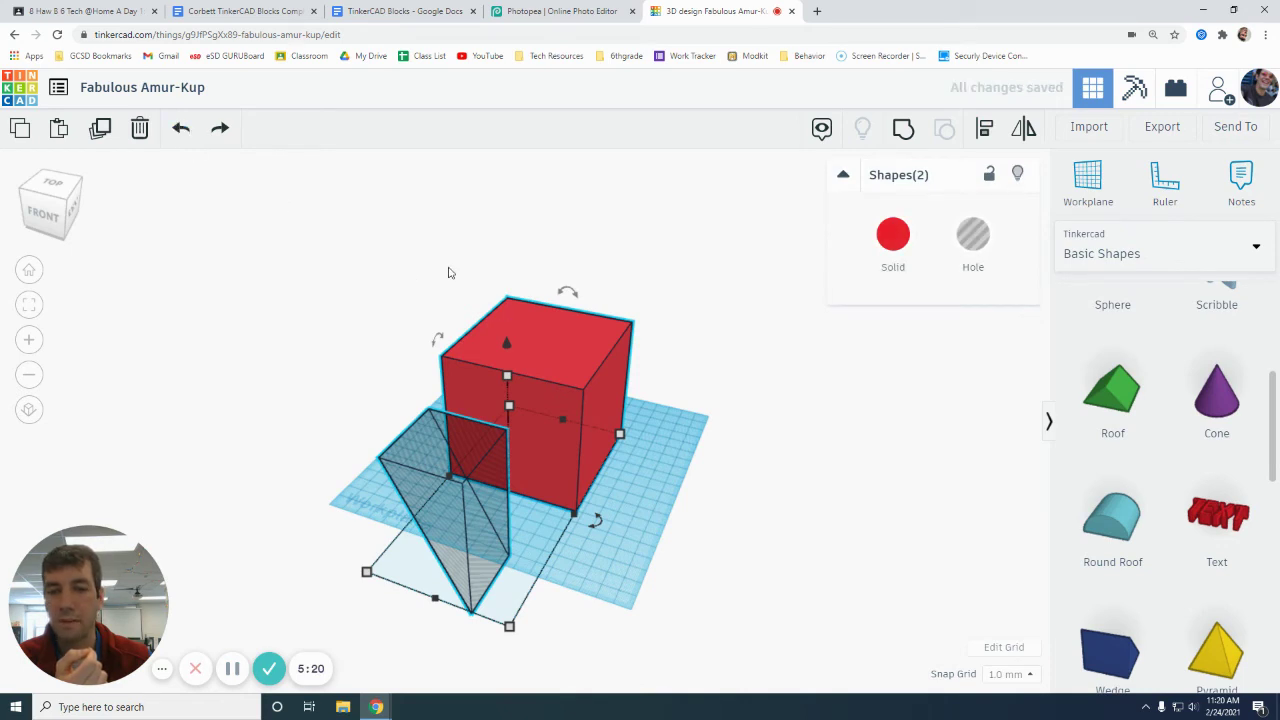
Step: Reselect both shapes and realign the wedge hole flush inside the cube's right-hand corner
{"action": "left_click_drag", "start_coordinate": [366, 219], "coordinate": [678, 612]}
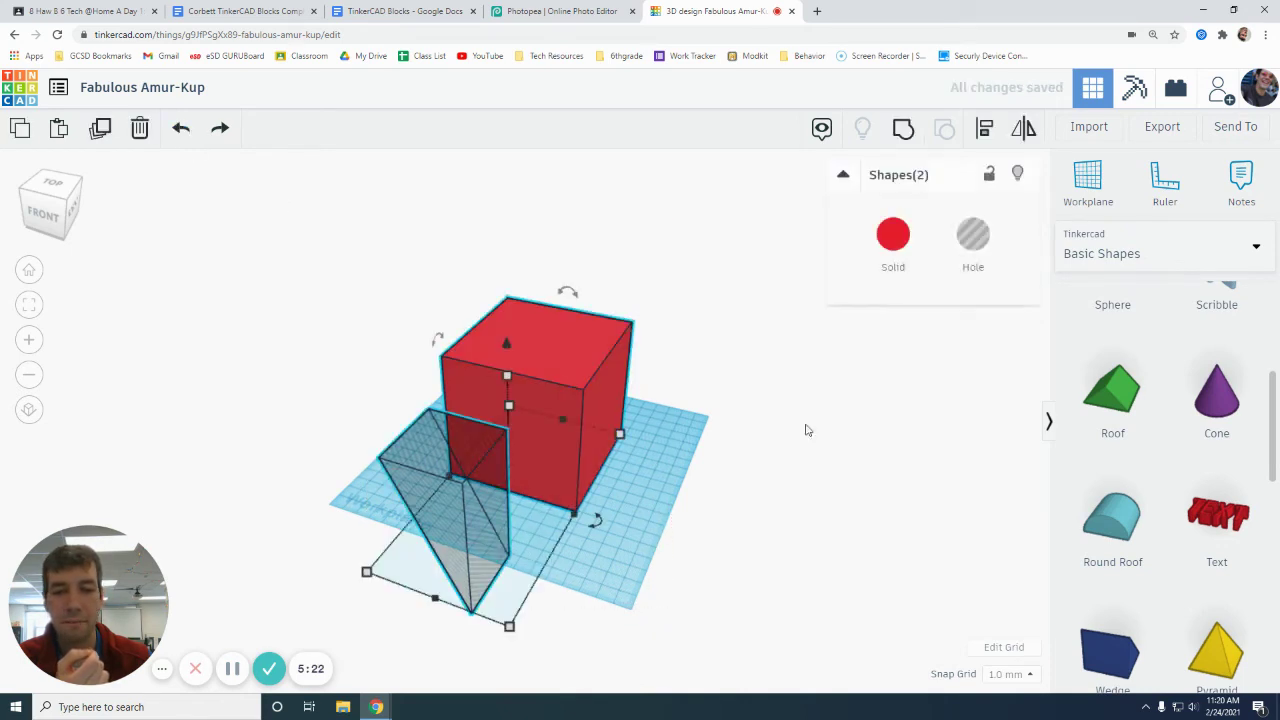
{"action": "left_click", "coordinate": [980, 135]}
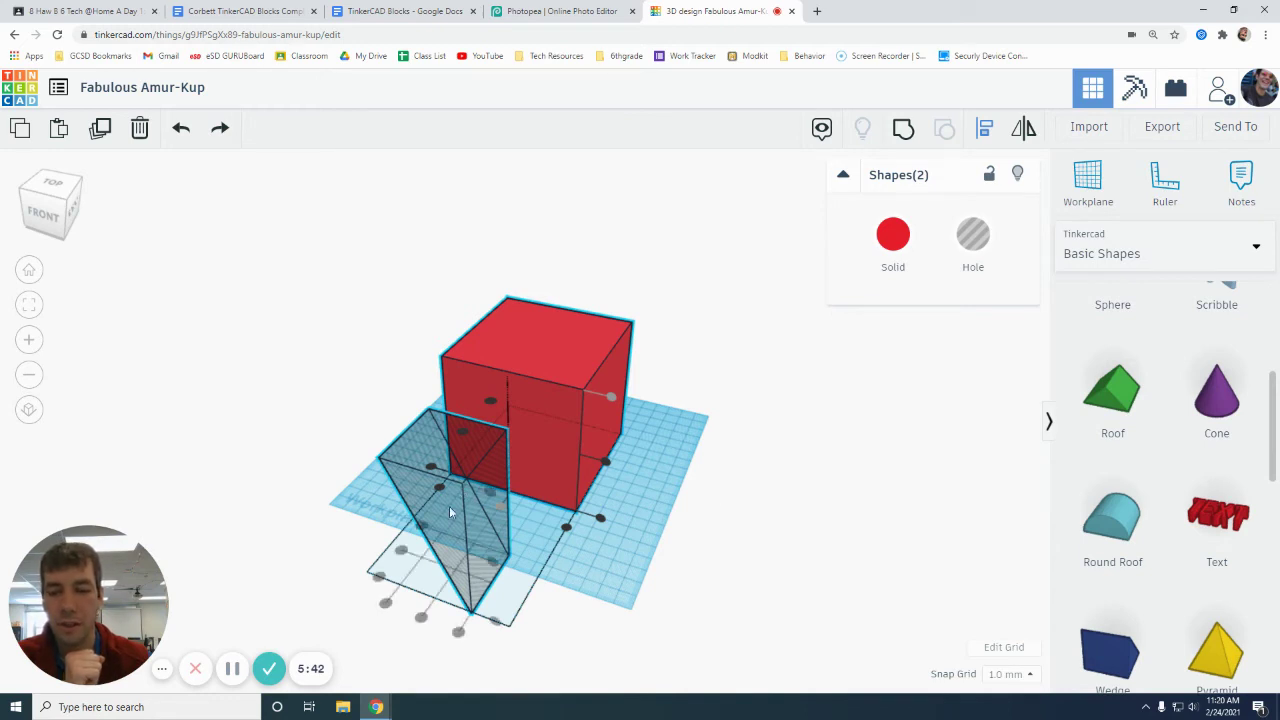
{"action": "left_click", "coordinate": [600, 519]}
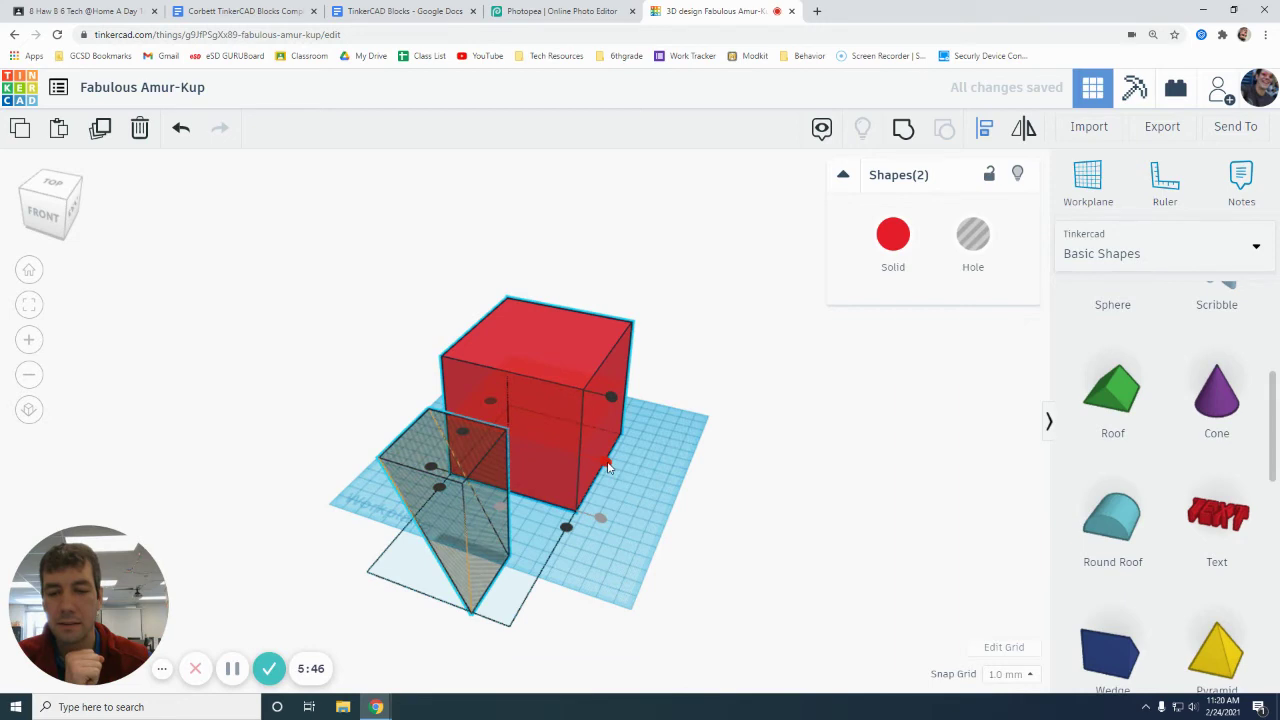
{"action": "left_click", "coordinate": [566, 526]}
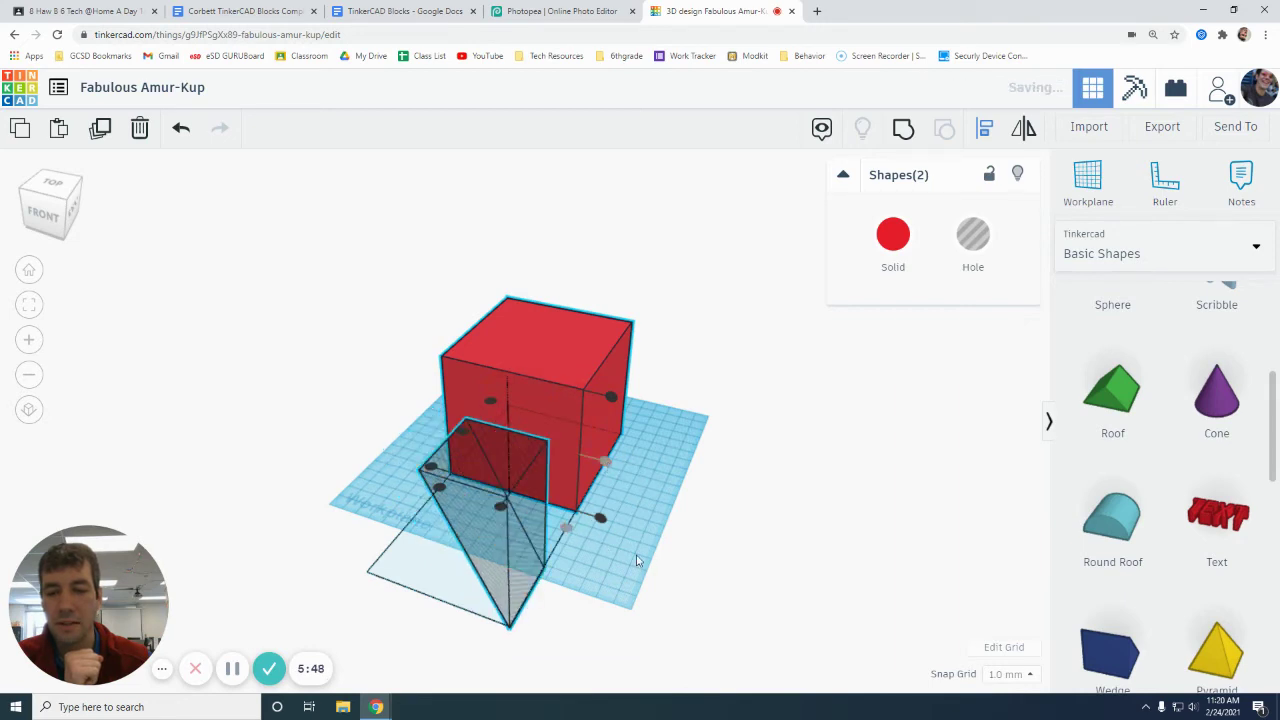
{"action": "left_click", "coordinate": [612, 396]}
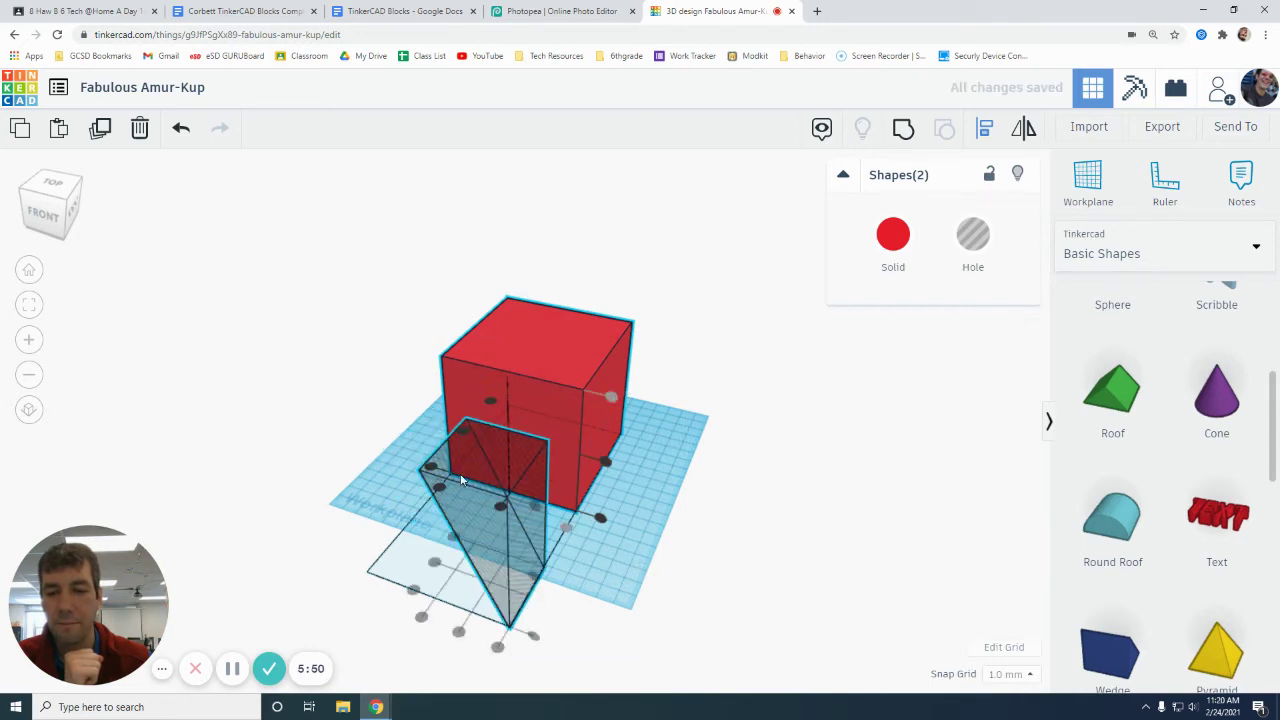
{"action": "left_click", "coordinate": [432, 468]}
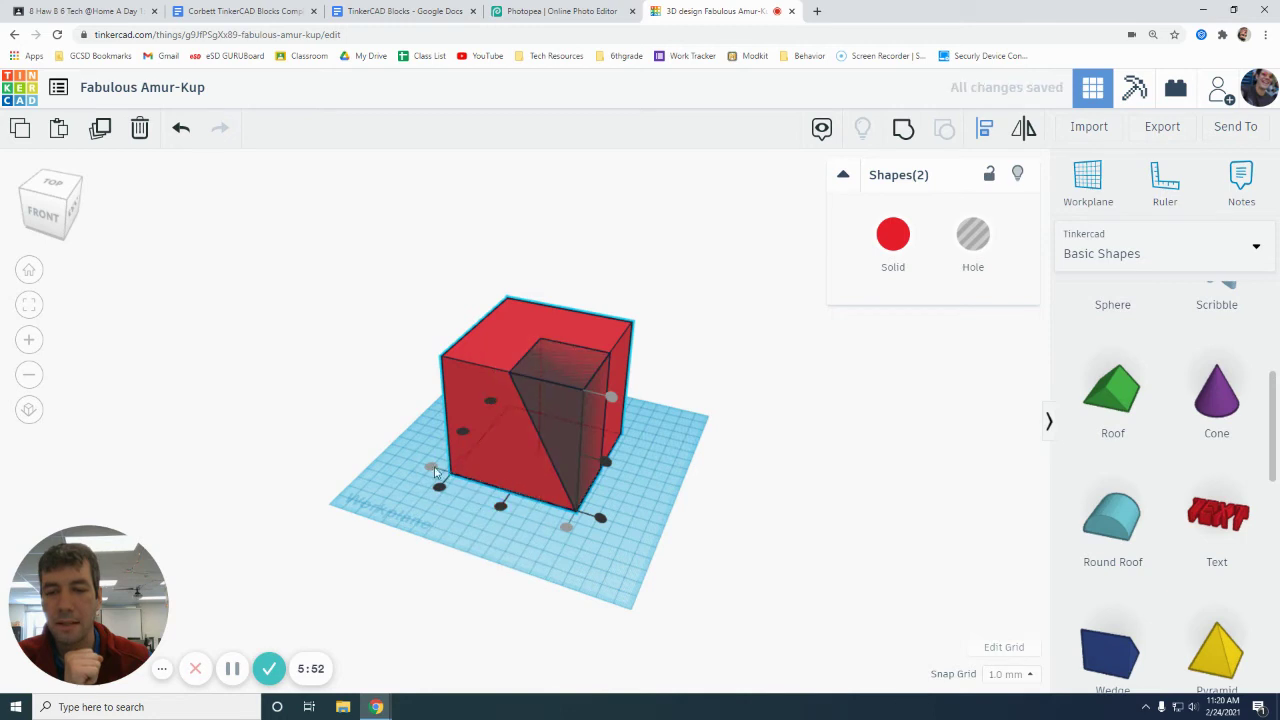
{"action": "left_click", "coordinate": [501, 506]}
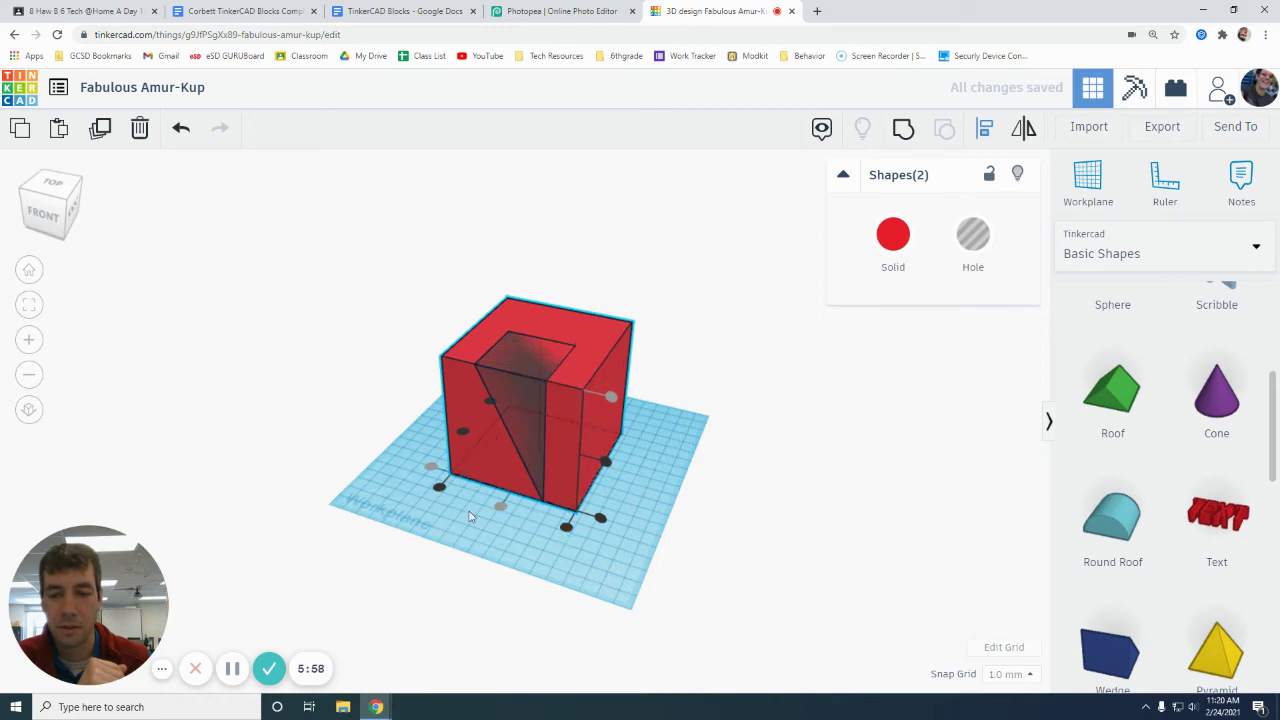
{"action": "left_click", "coordinate": [439, 488]}
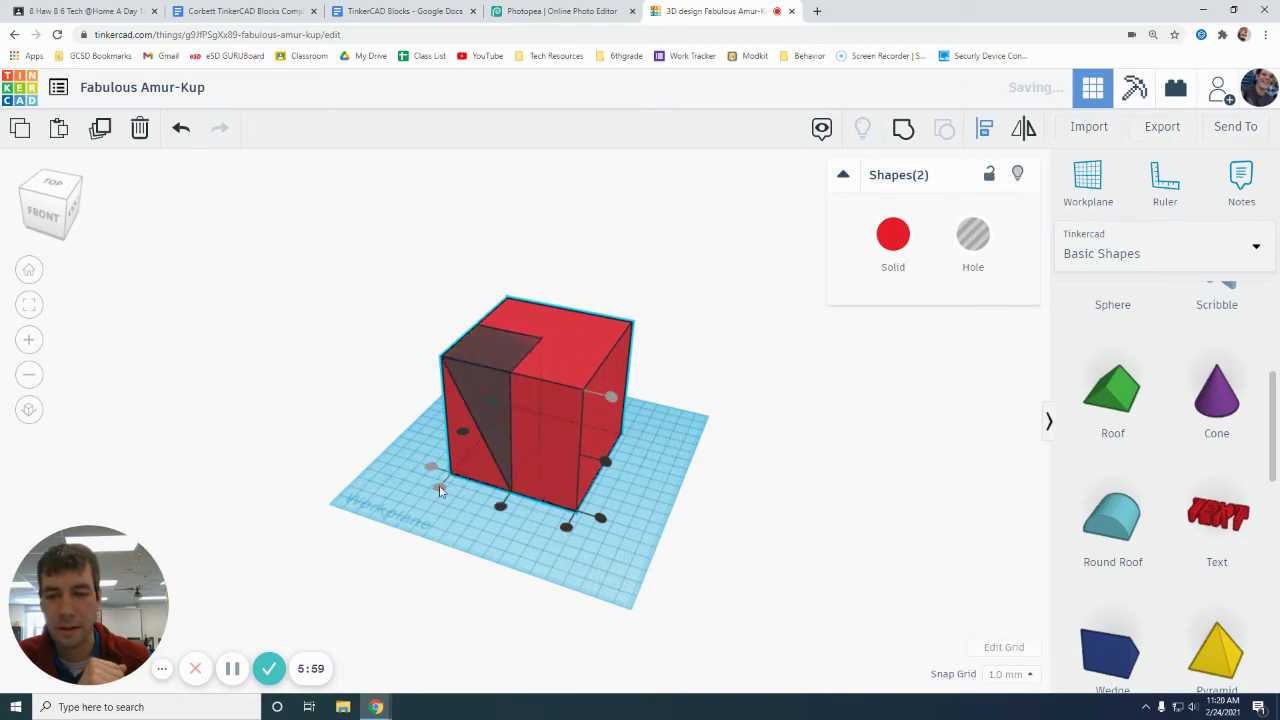
{"action": "left_click", "coordinate": [566, 528]}
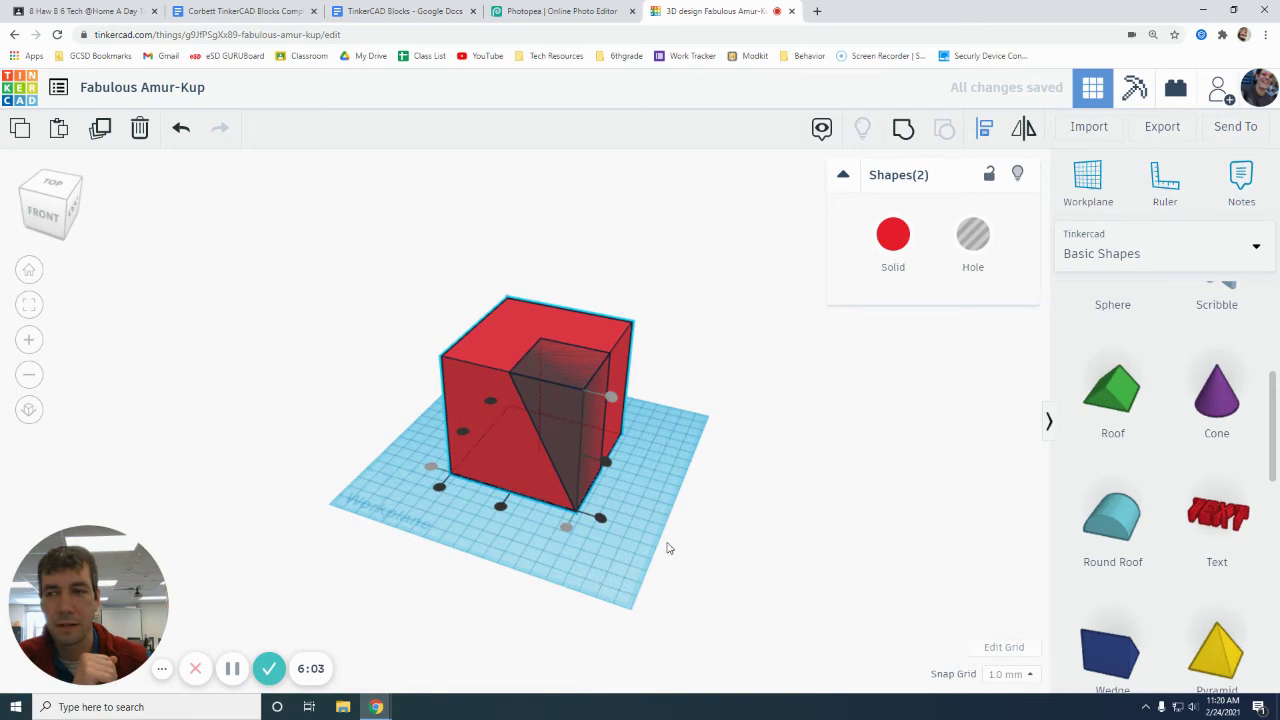
Step: From a front-right corner view, centre the wedge hole on the cube along both horizontal axes, then deselect
{"action": "left_click", "coordinate": [70, 205]}
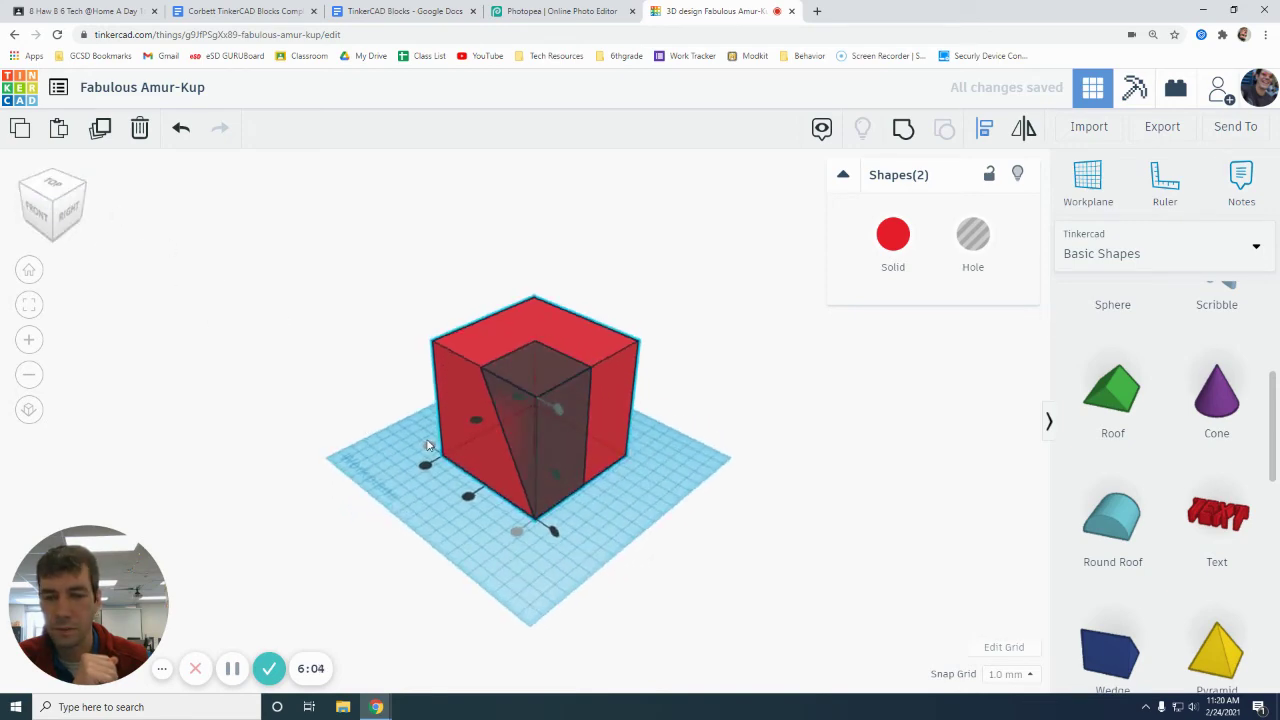
{"action": "scroll", "coordinate": [427, 445], "scroll_direction": "up", "scroll_amount": 3}
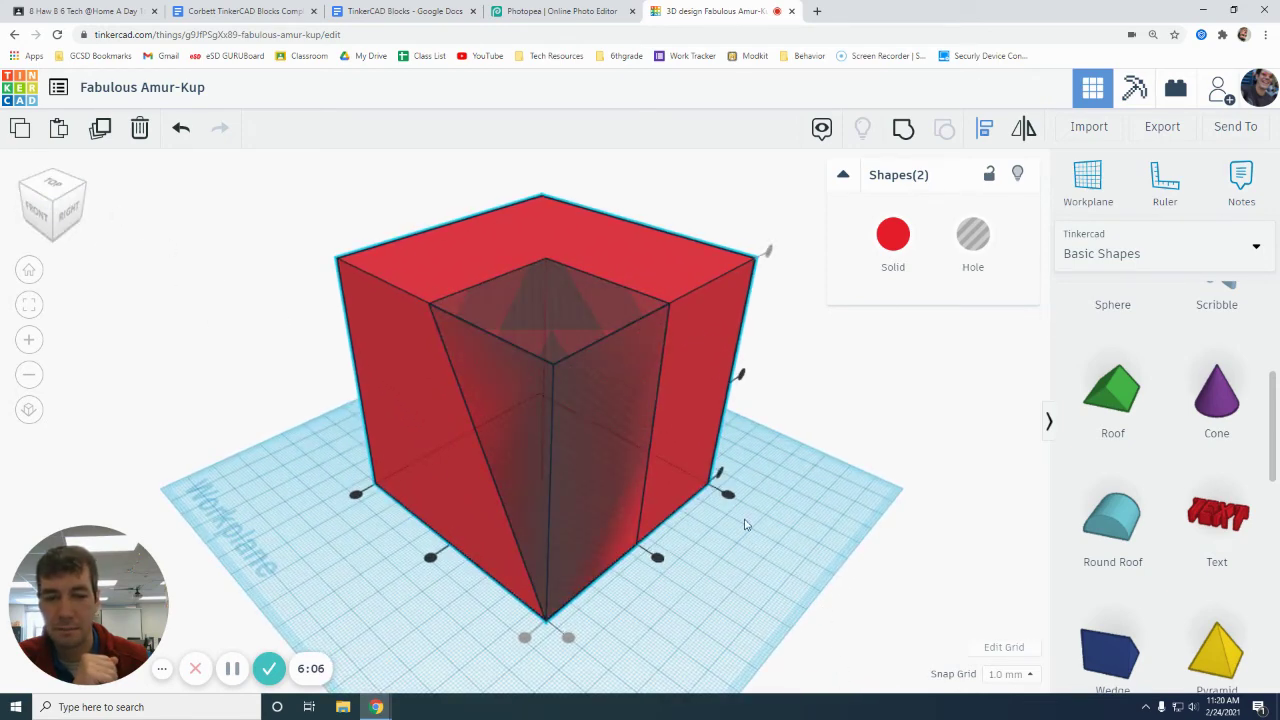
{"action": "left_click", "coordinate": [743, 377]}
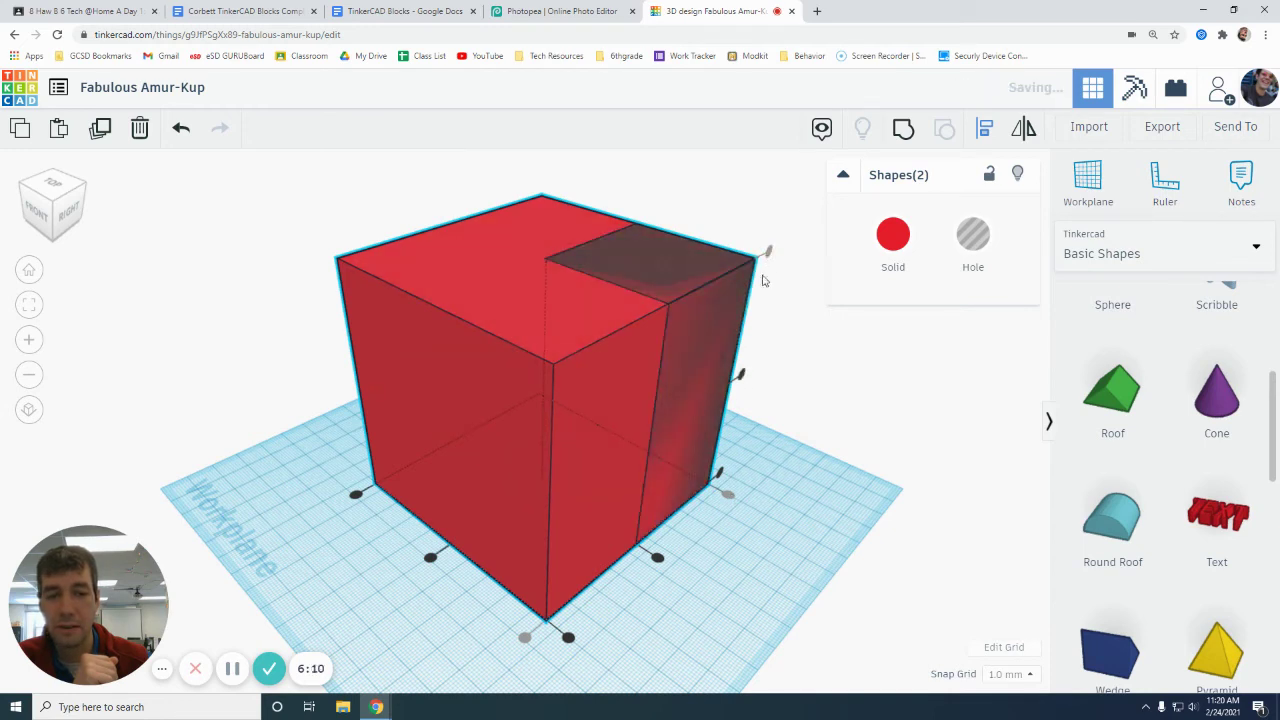
{"action": "left_click", "coordinate": [658, 557]}
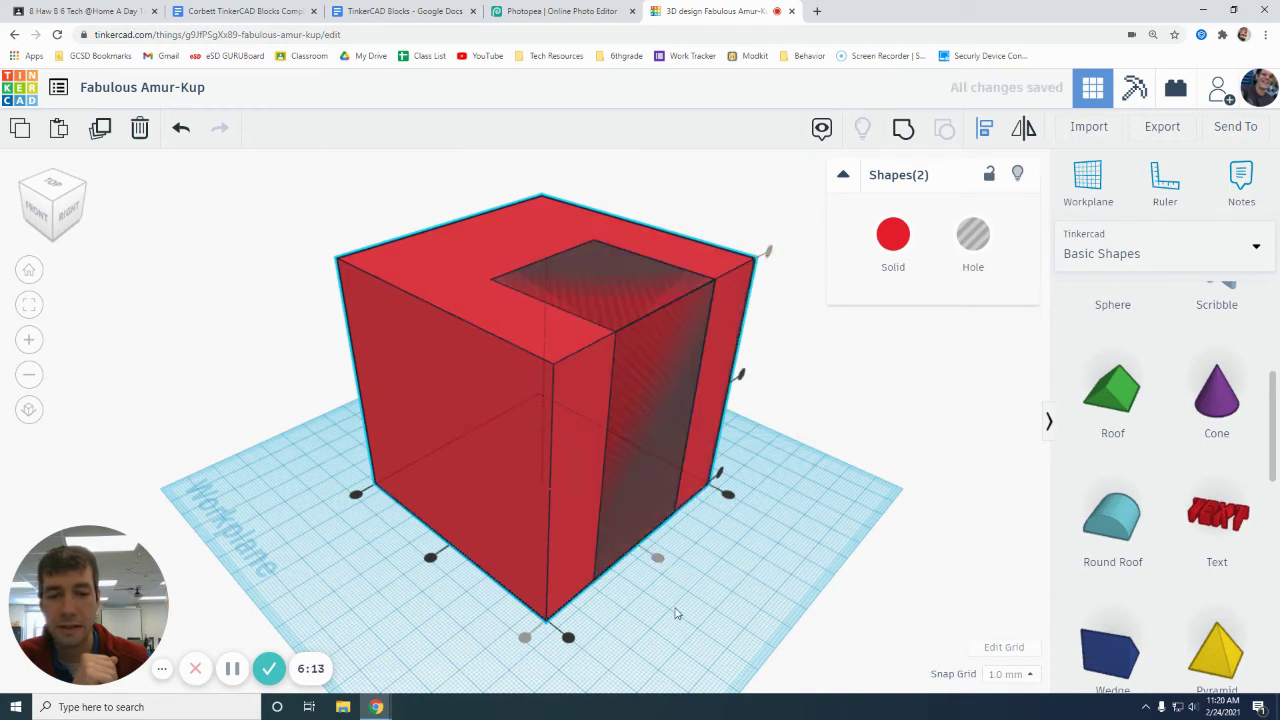
{"action": "left_click", "coordinate": [568, 638]}
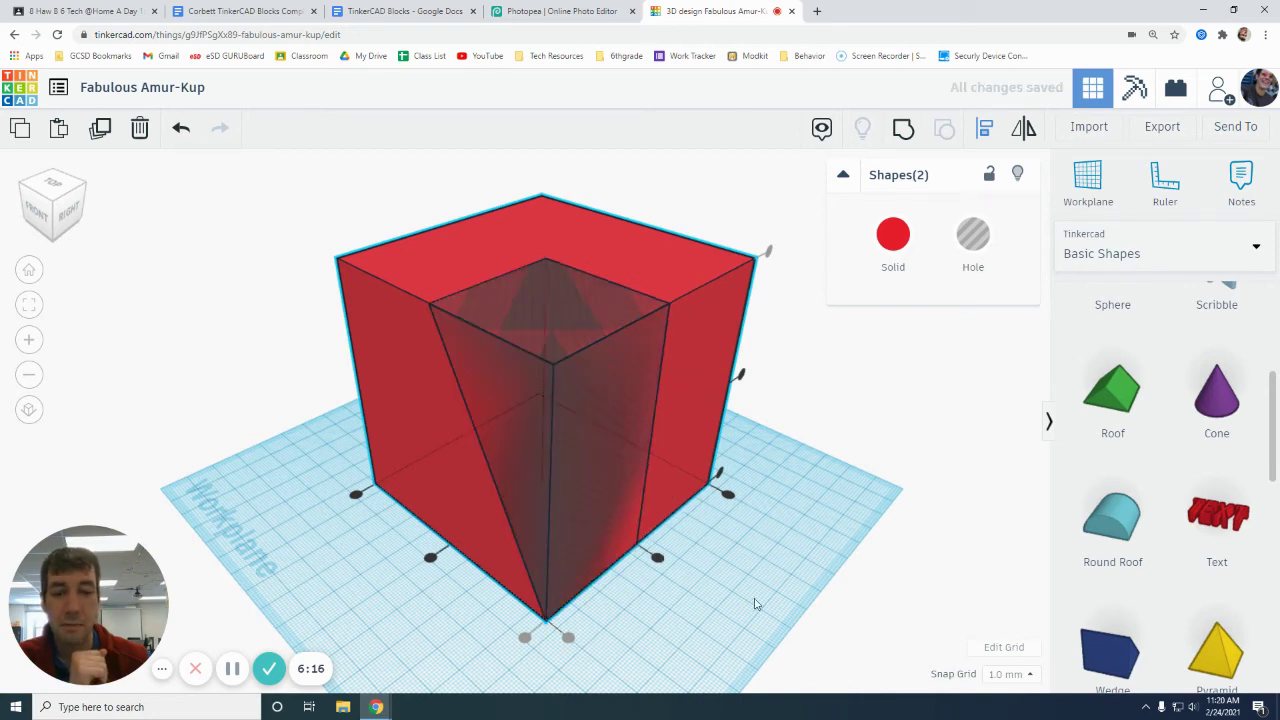
{"action": "left_click", "coordinate": [907, 404]}
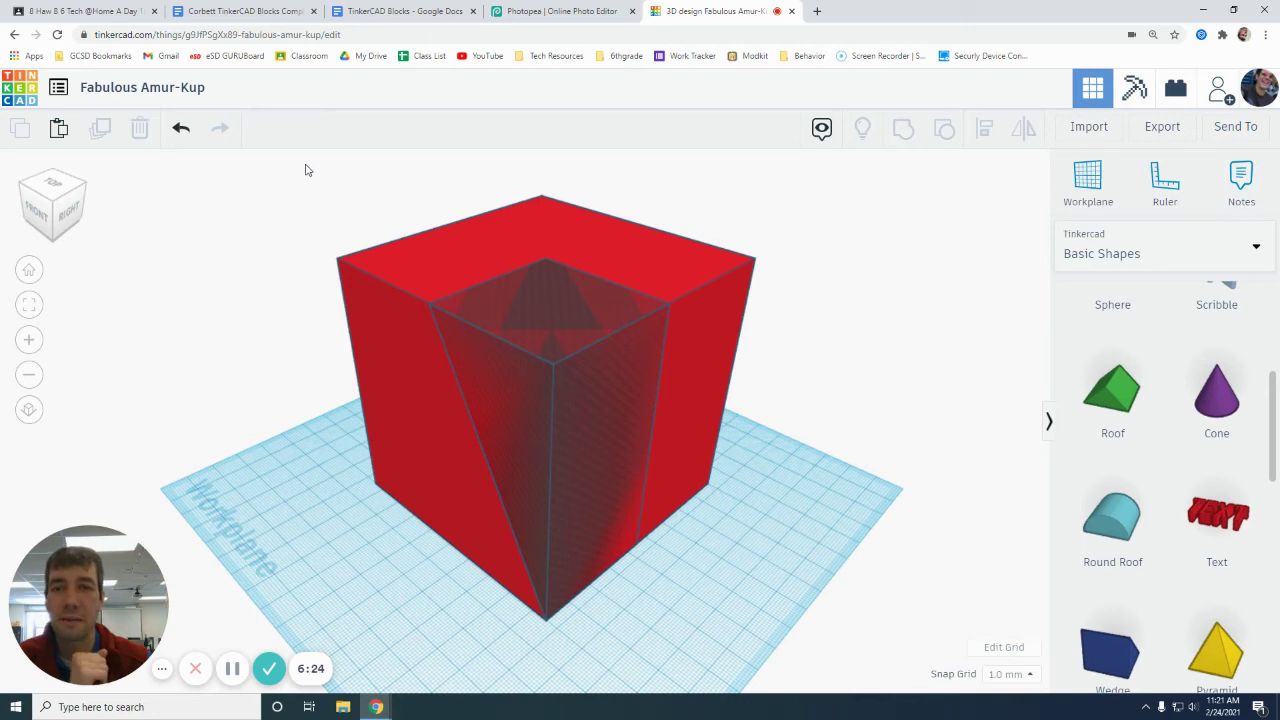
Step: Select the red cube and wedge hole together and group them into one notched block
{"action": "left_click_drag", "start_coordinate": [305, 166], "coordinate": [782, 640]}
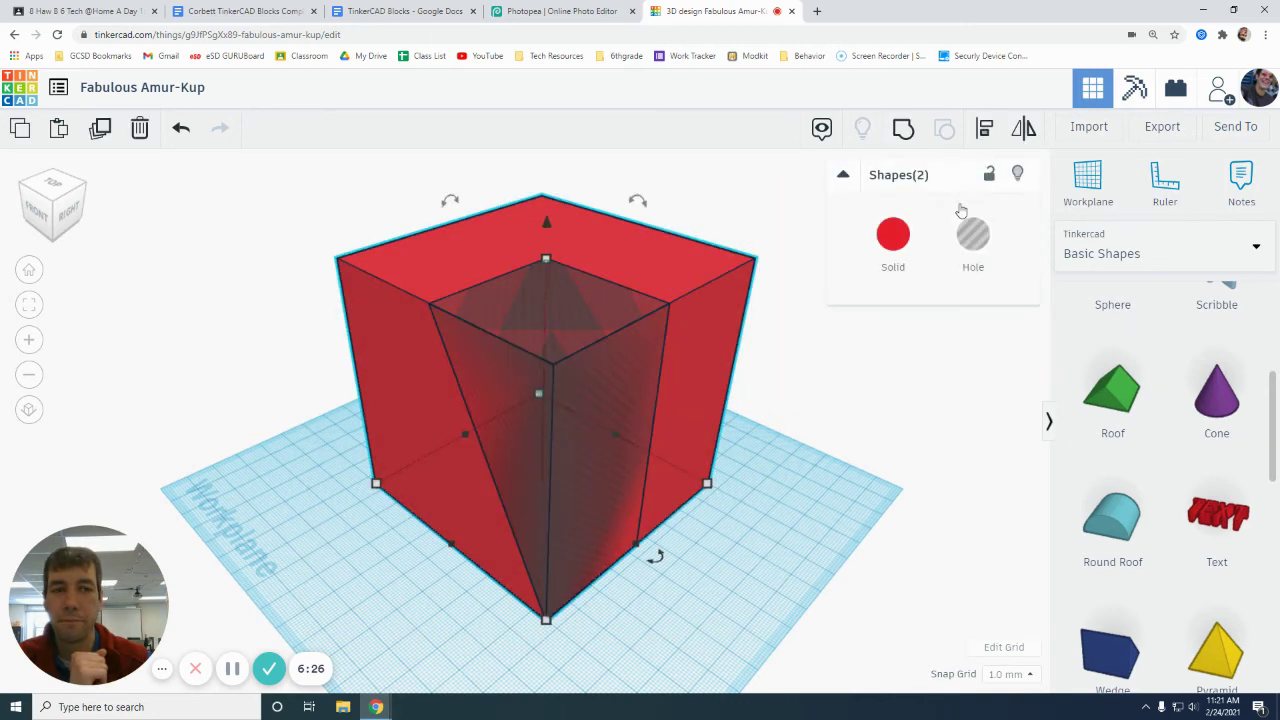
{"action": "left_click", "coordinate": [907, 131]}
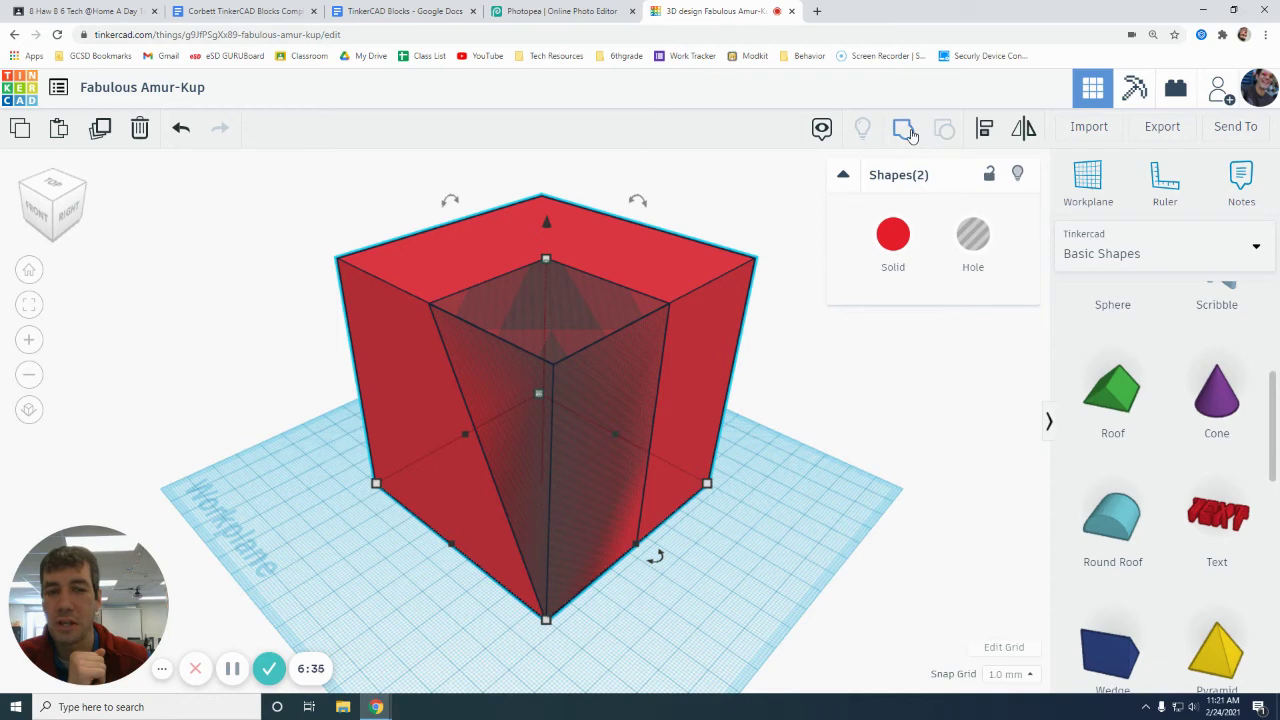
{"action": "left_click", "coordinate": [846, 438]}
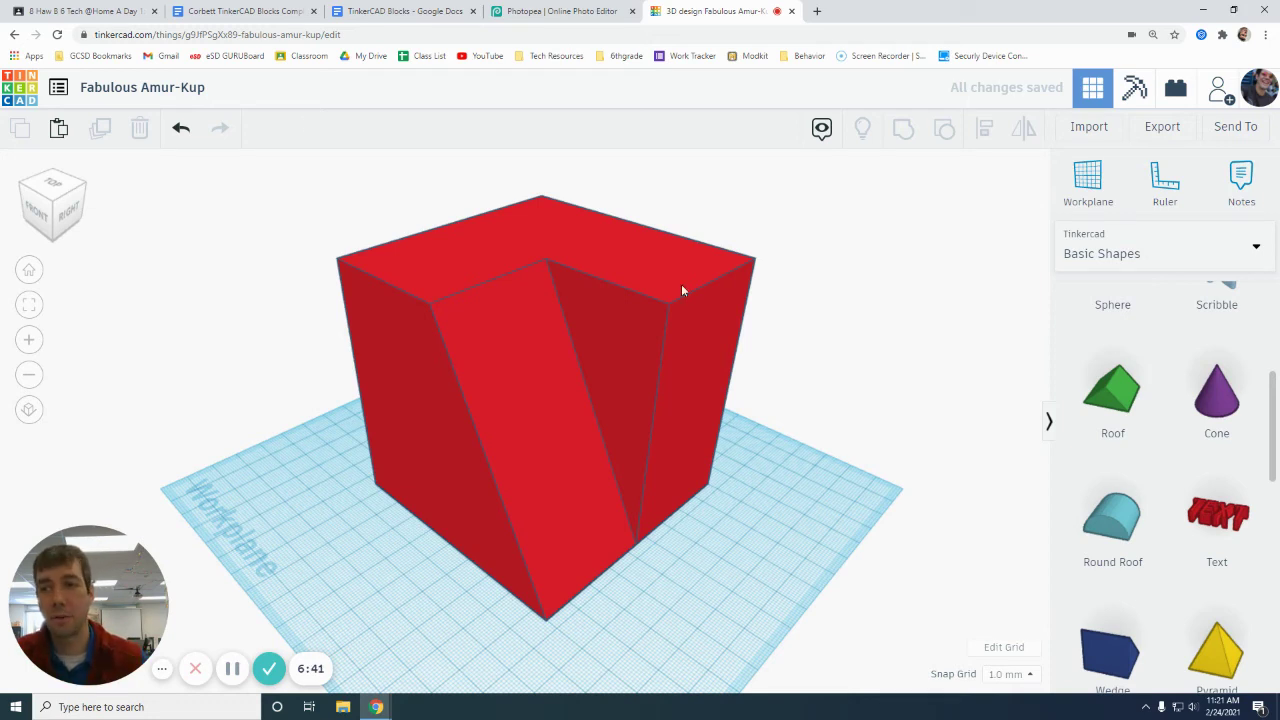
Step: Change the design title at the top left to 'Corbett Block 1'
{"action": "left_click", "coordinate": [150, 89]}
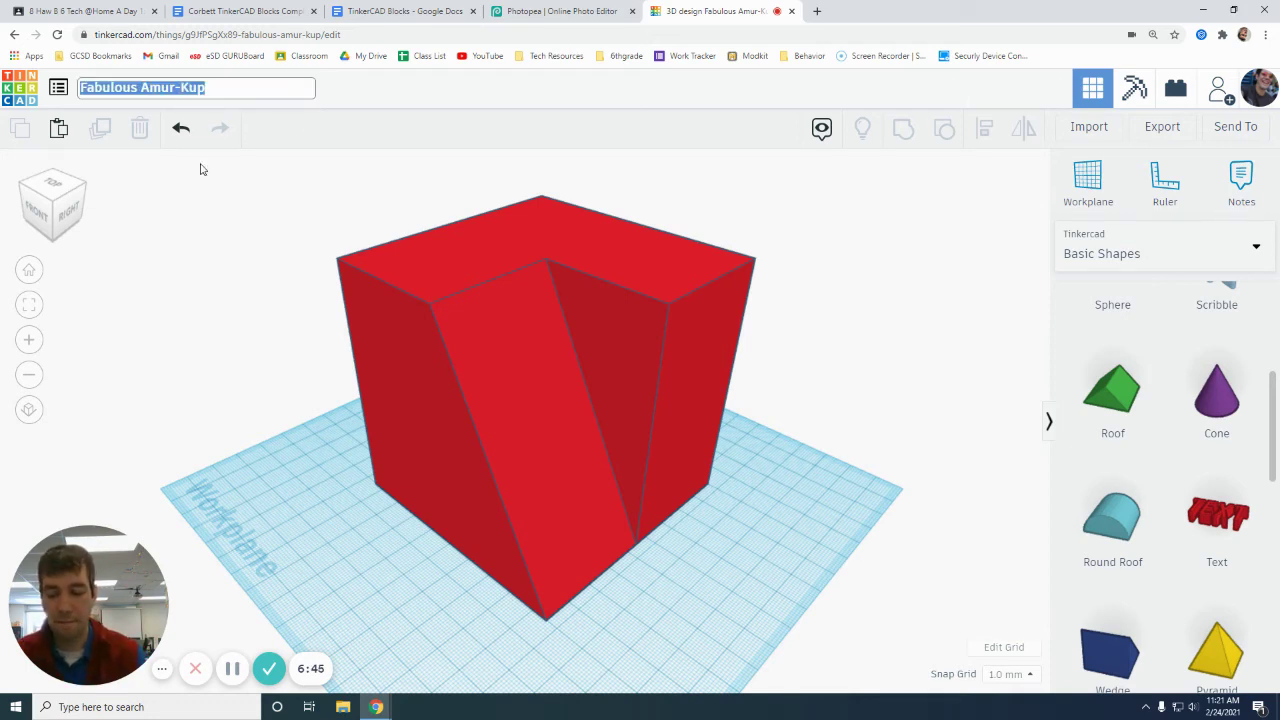
{"action": "type", "text": "Corbet"}
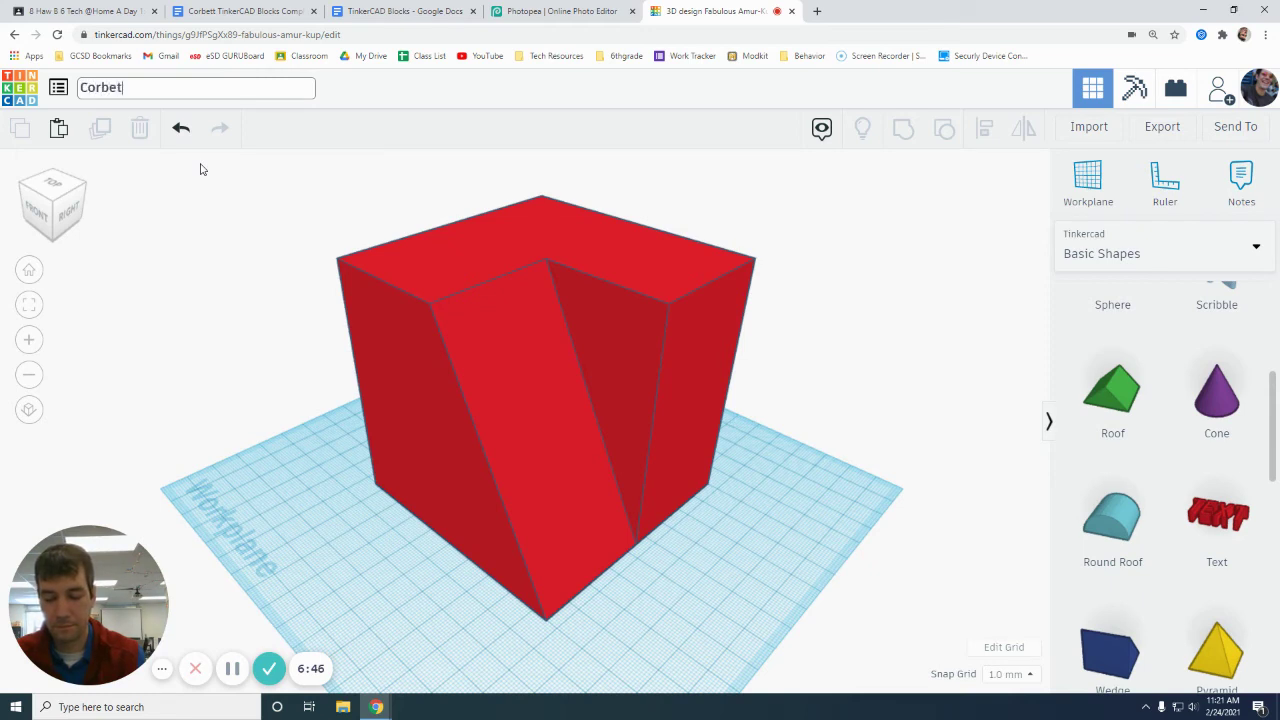
{"action": "type", "text": "t Block"}
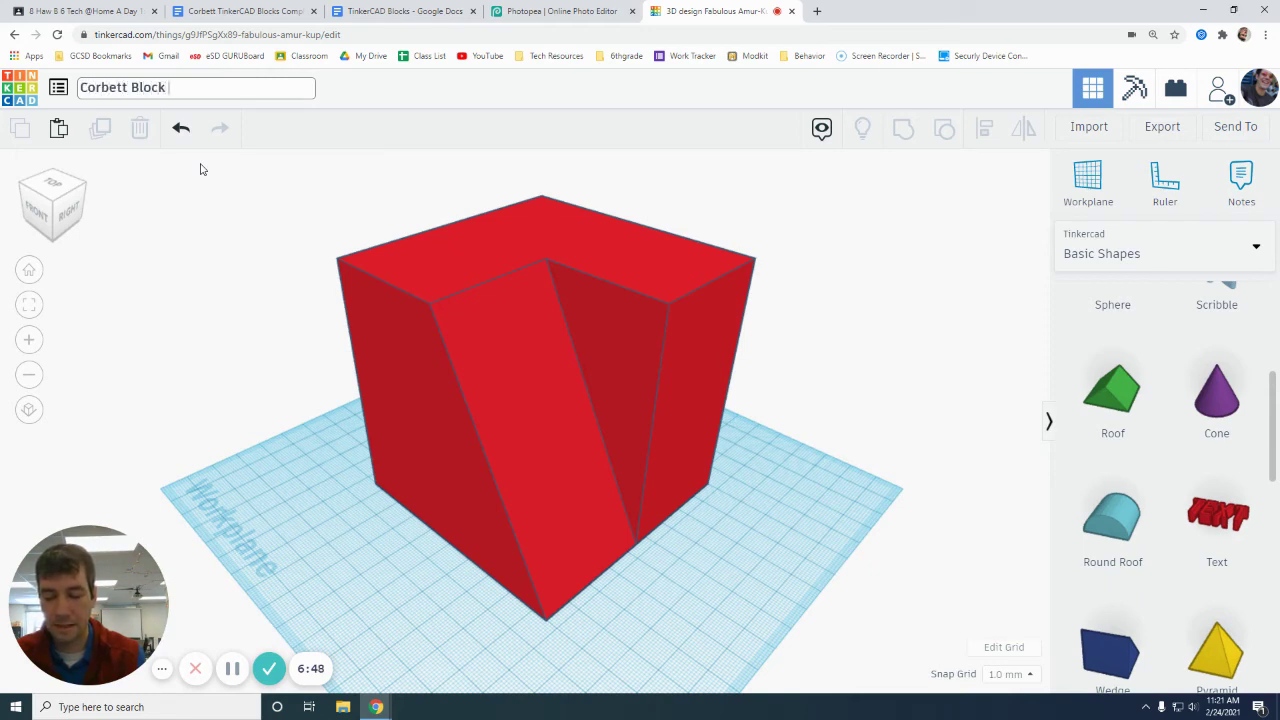
{"action": "type", "text": " 1"}
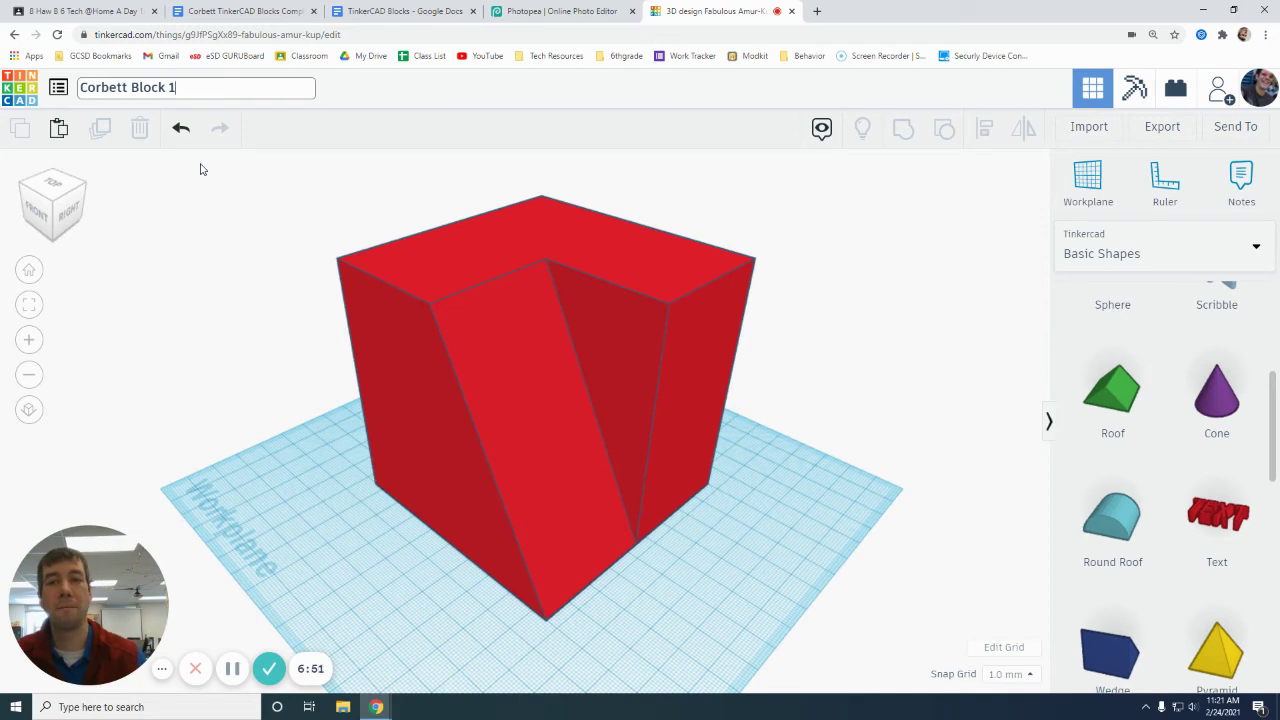
{"action": "left_click", "coordinate": [221, 266]}
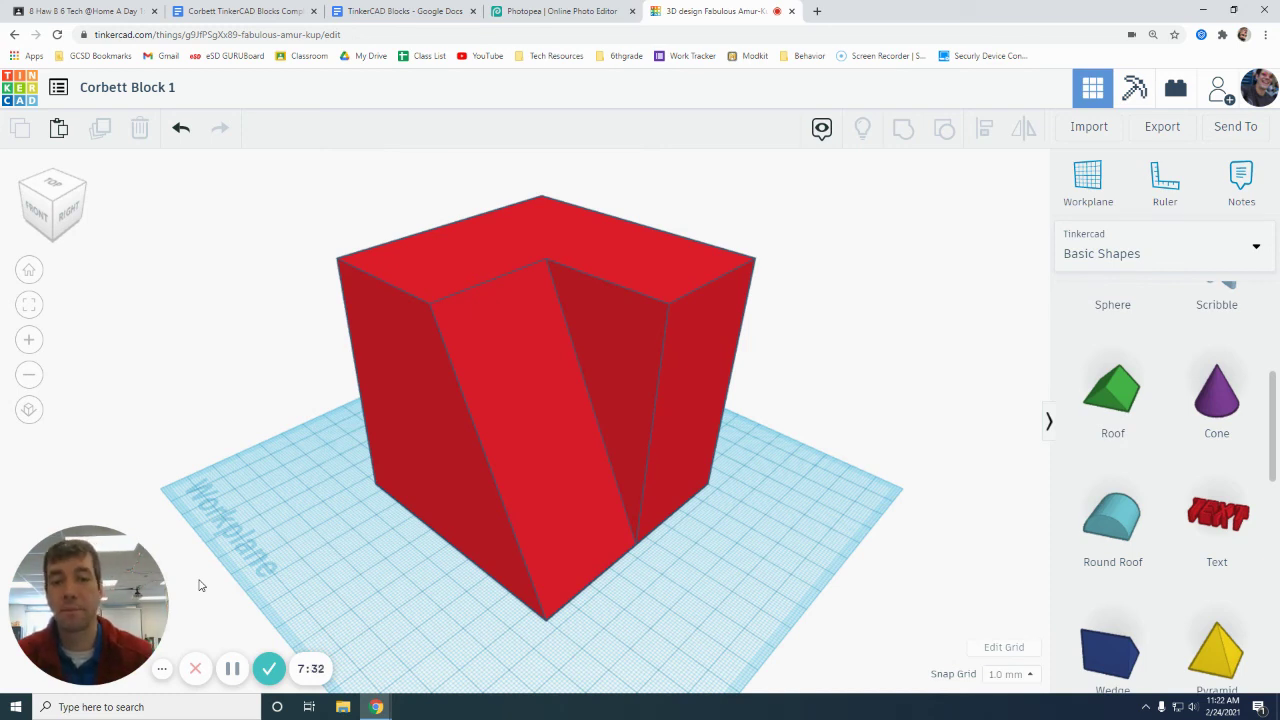
{"action": "left_click", "coordinate": [416, 8]}
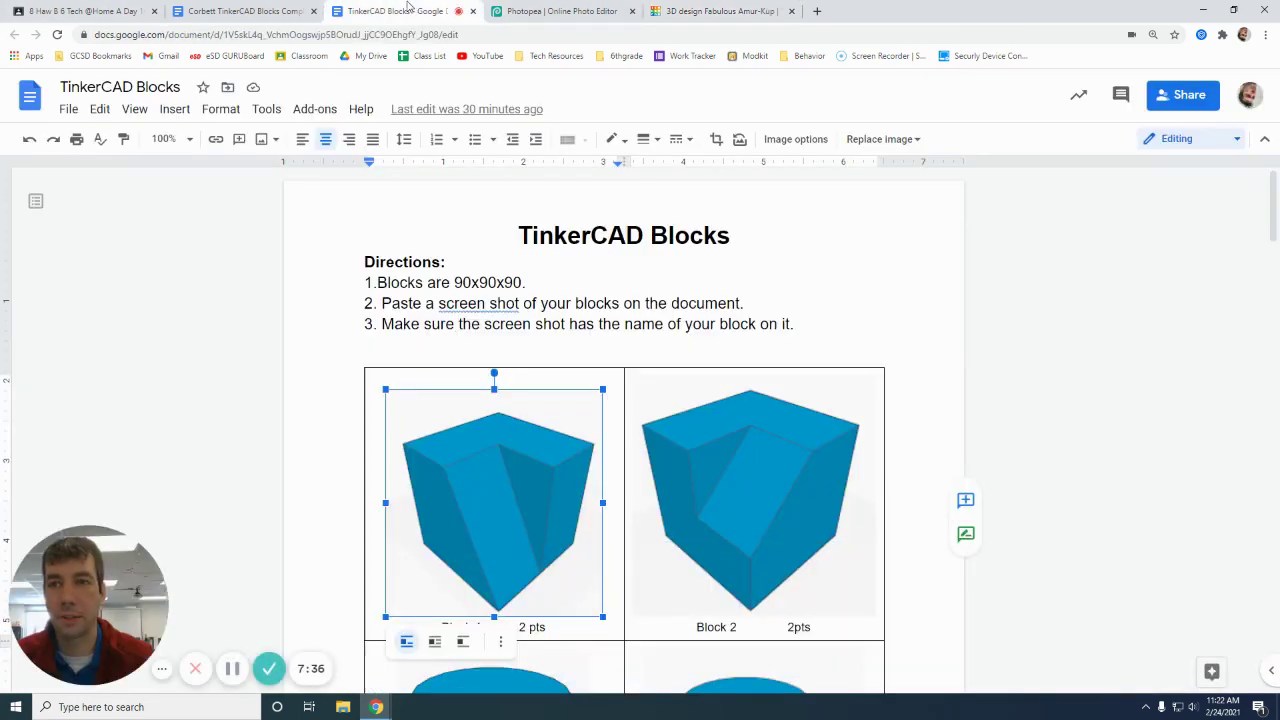
{"action": "left_click", "coordinate": [246, 8]}
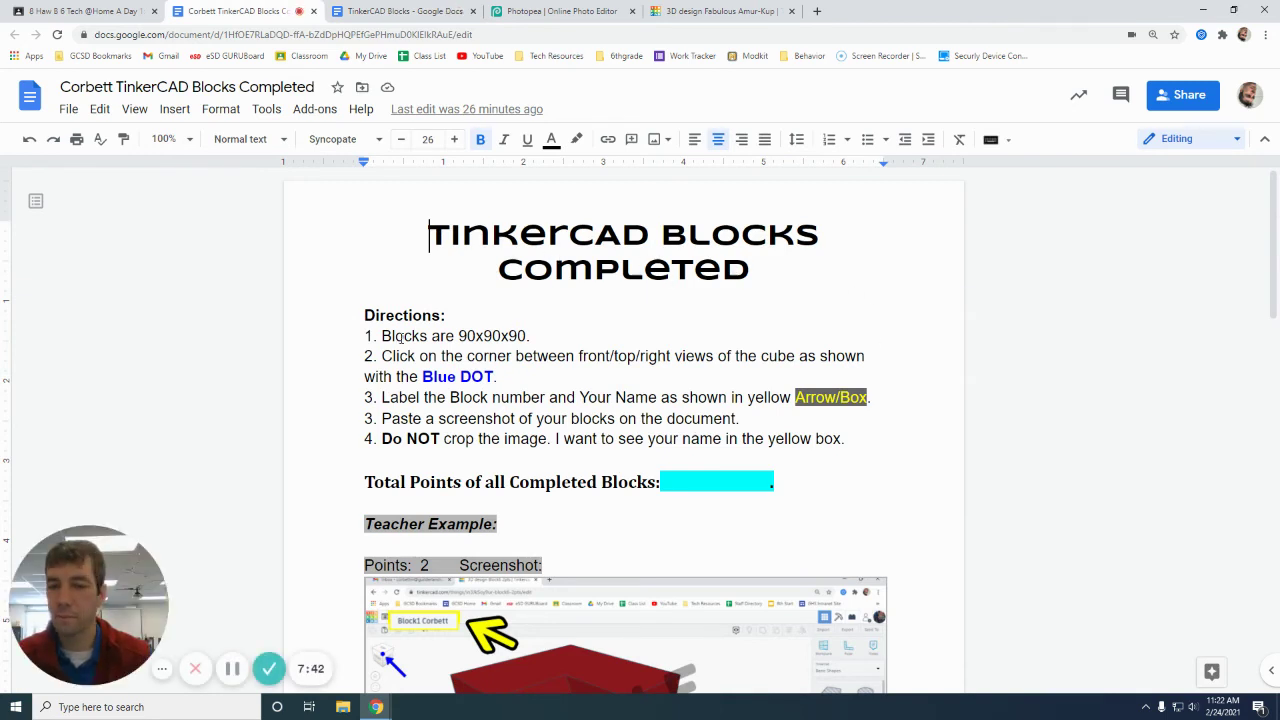
{"action": "left_click_drag", "start_coordinate": [382, 337], "coordinate": [538, 338]}
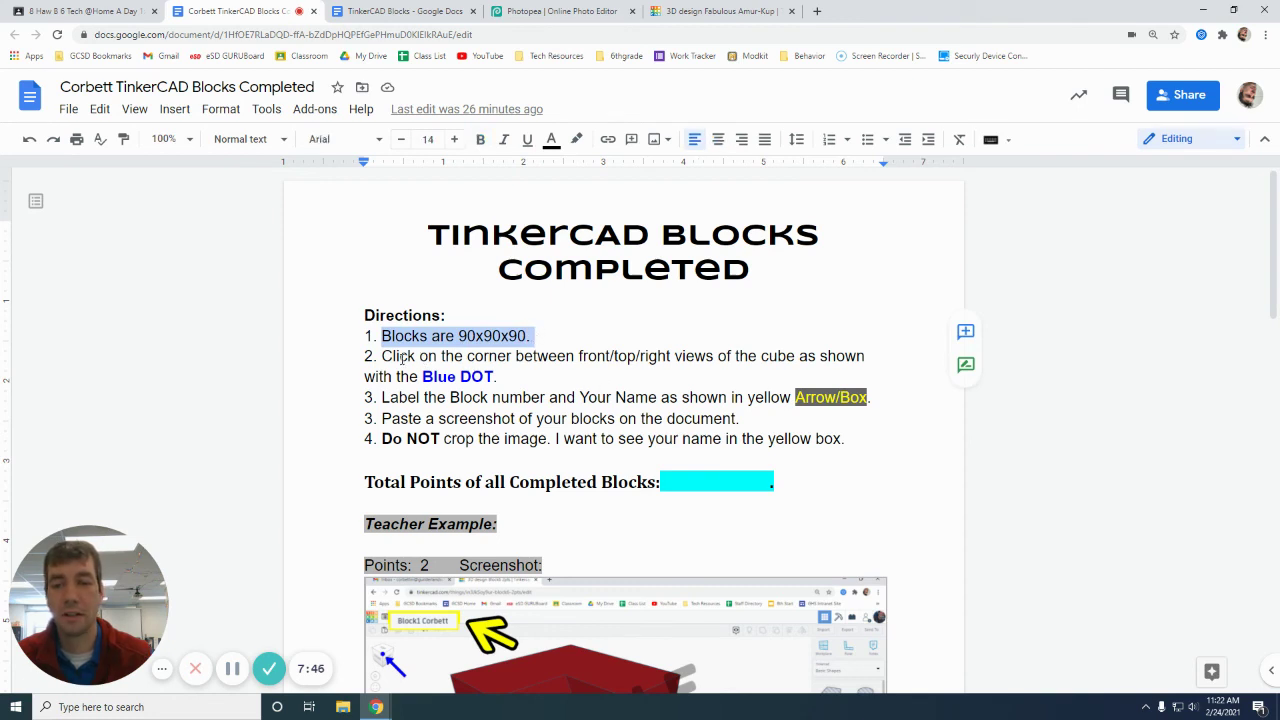
{"action": "left_click_drag", "start_coordinate": [400, 359], "coordinate": [529, 385]}
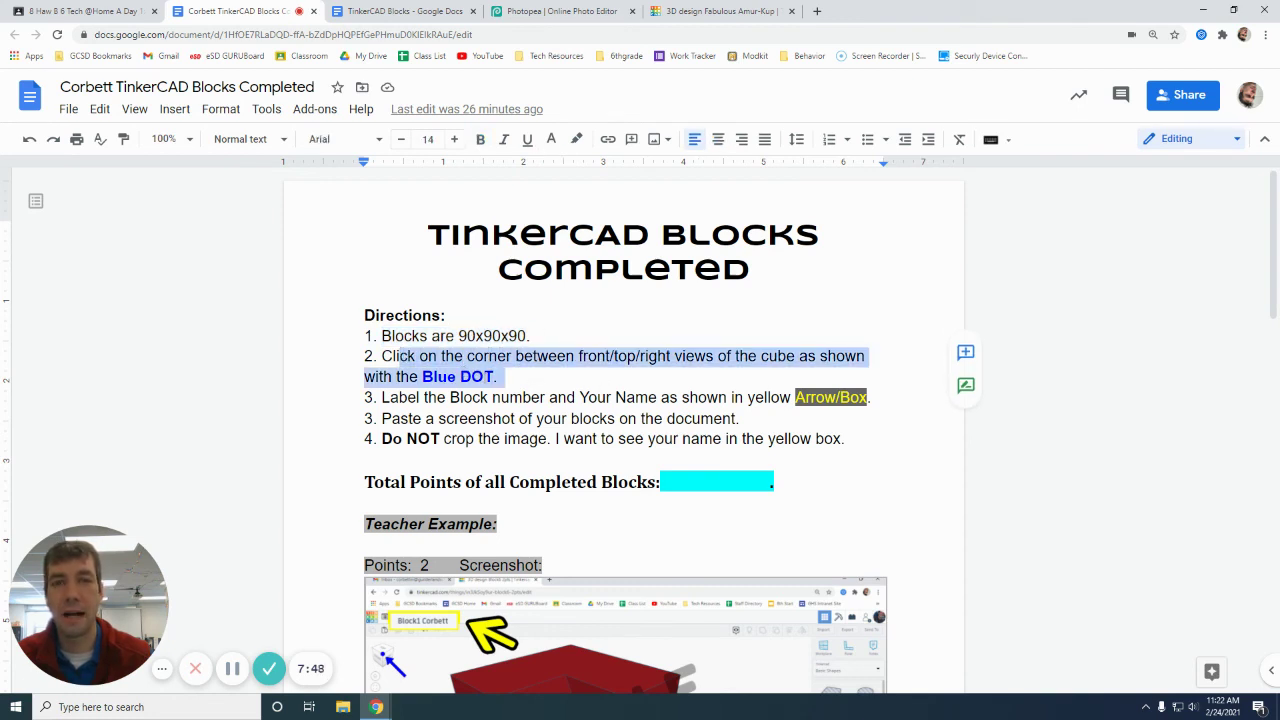
{"action": "left_click", "coordinate": [720, 11]}
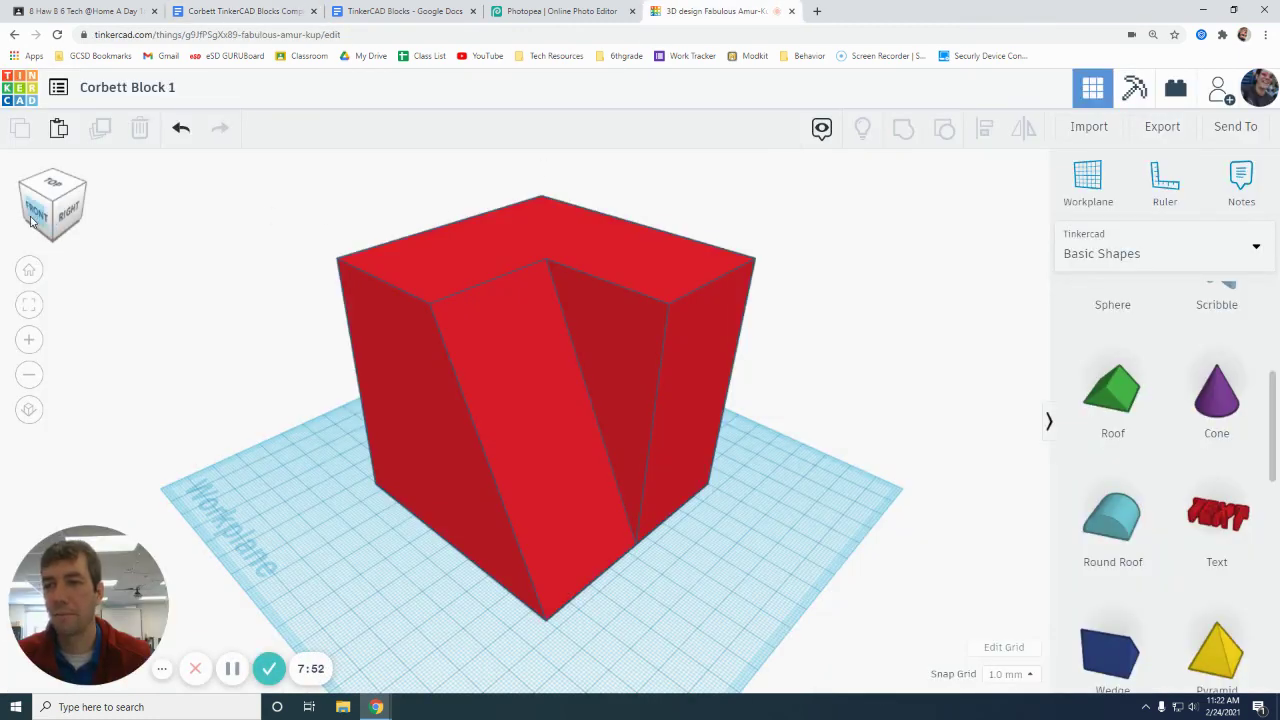
Step: Switch to the front view, then to the front-top-right corner view of the block
{"action": "left_click", "coordinate": [33, 272]}
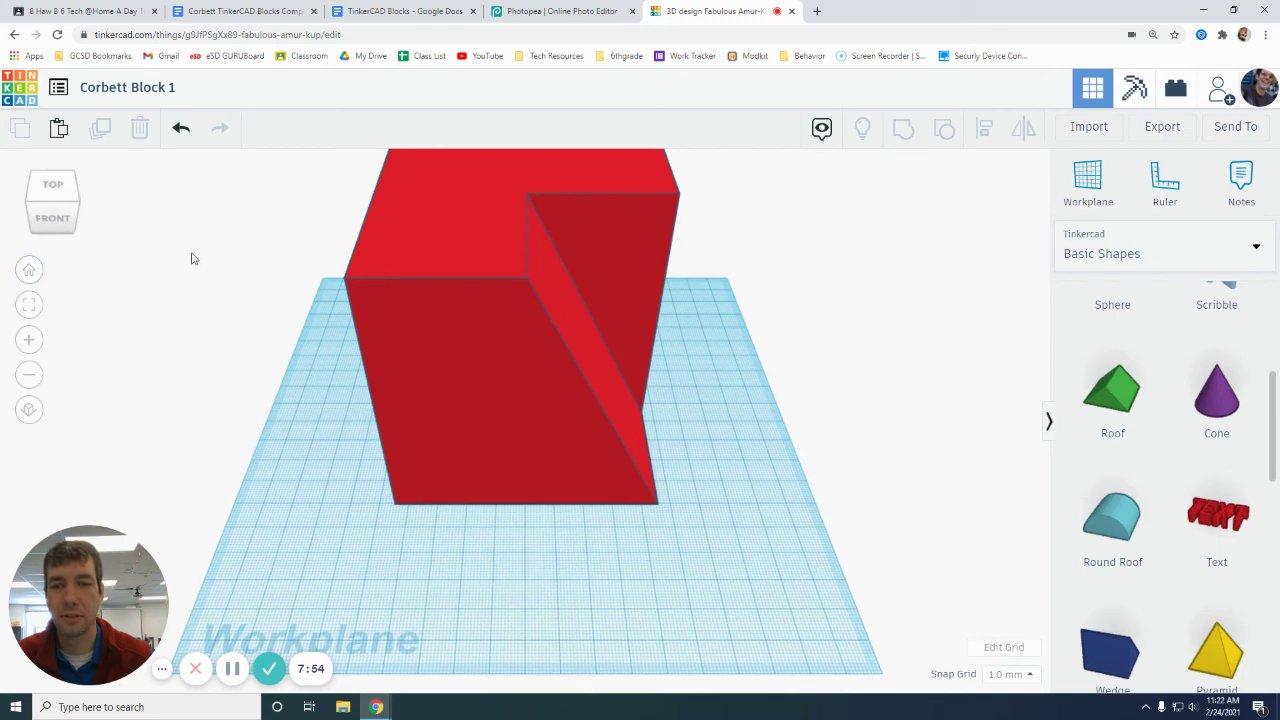
{"action": "left_click", "coordinate": [82, 207]}
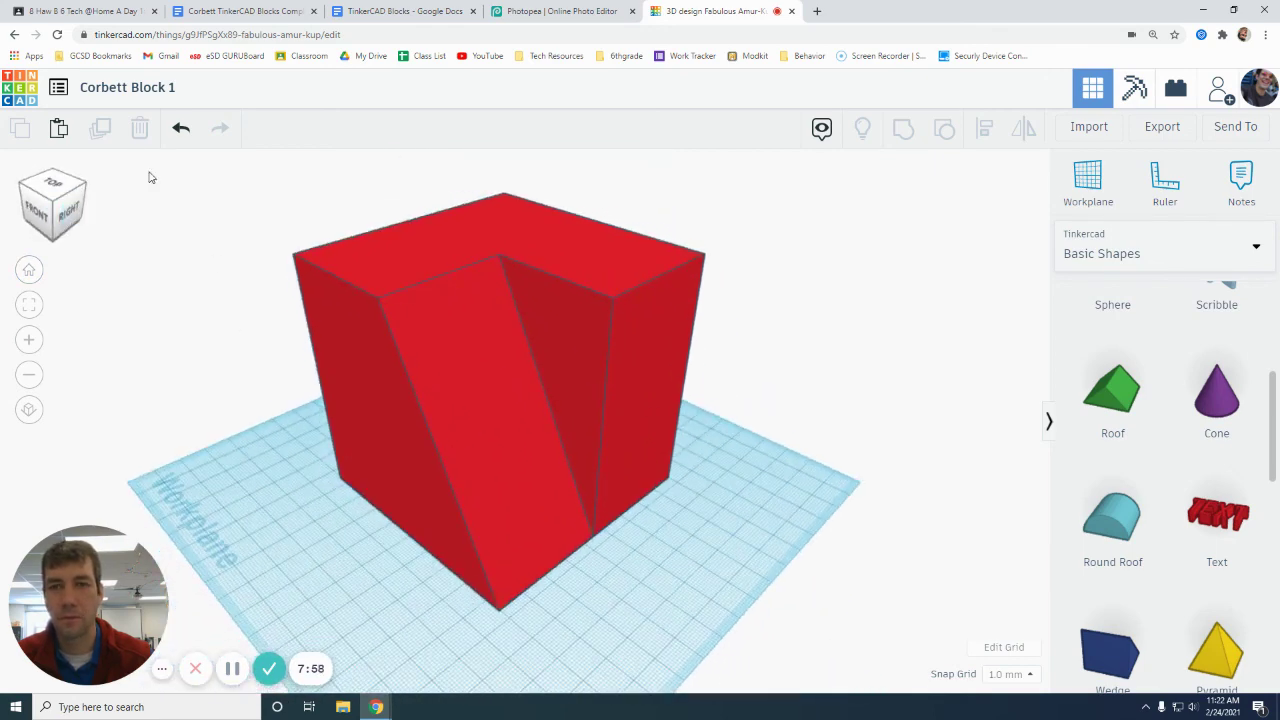
Step: Scroll the Corbett TinkerCAD Blocks Completed document down to page 2
{"action": "left_click", "coordinate": [245, 11]}
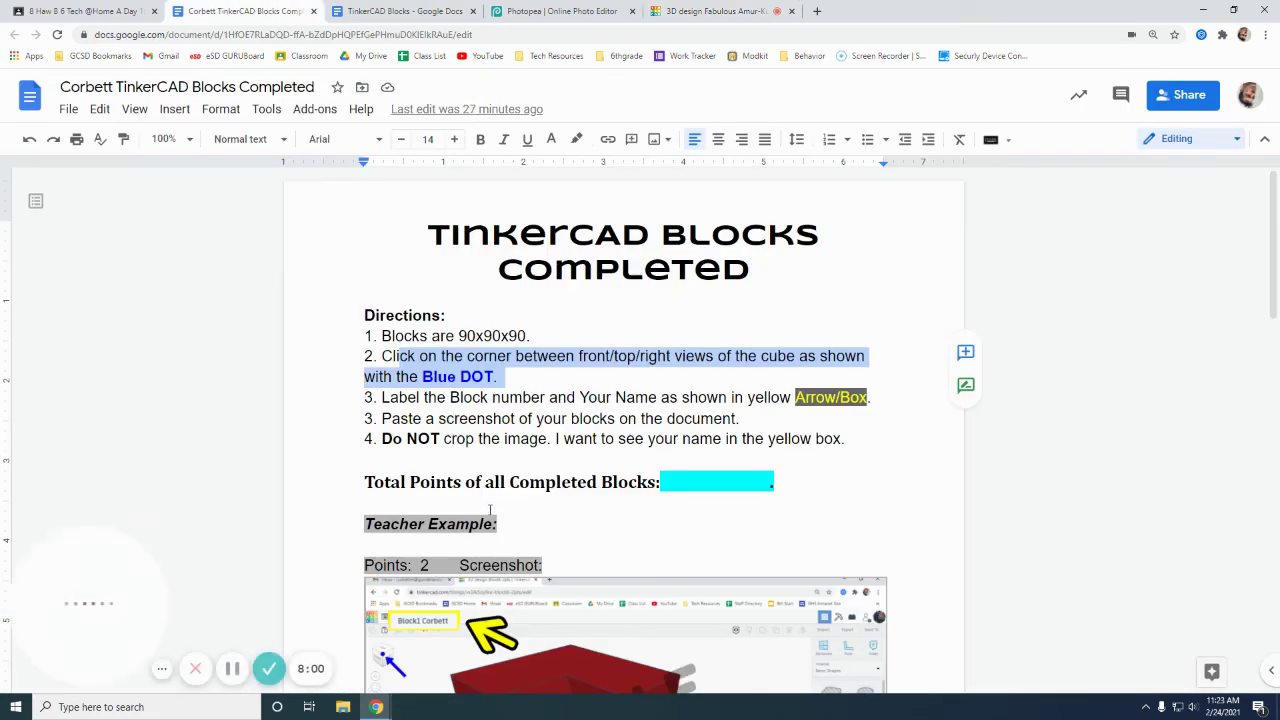
{"action": "scroll", "coordinate": [479, 492], "scroll_direction": "down", "scroll_amount": 2}
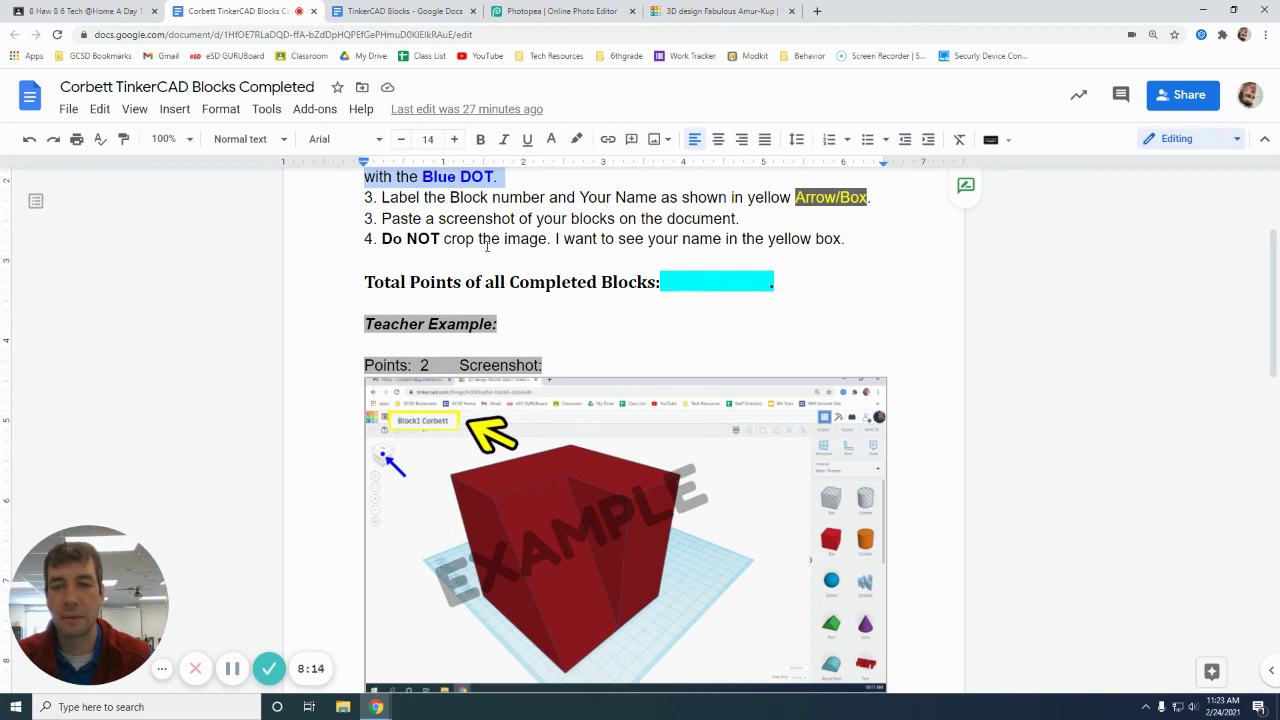
{"action": "scroll", "coordinate": [960, 390], "scroll_direction": "down", "scroll_amount": 5}
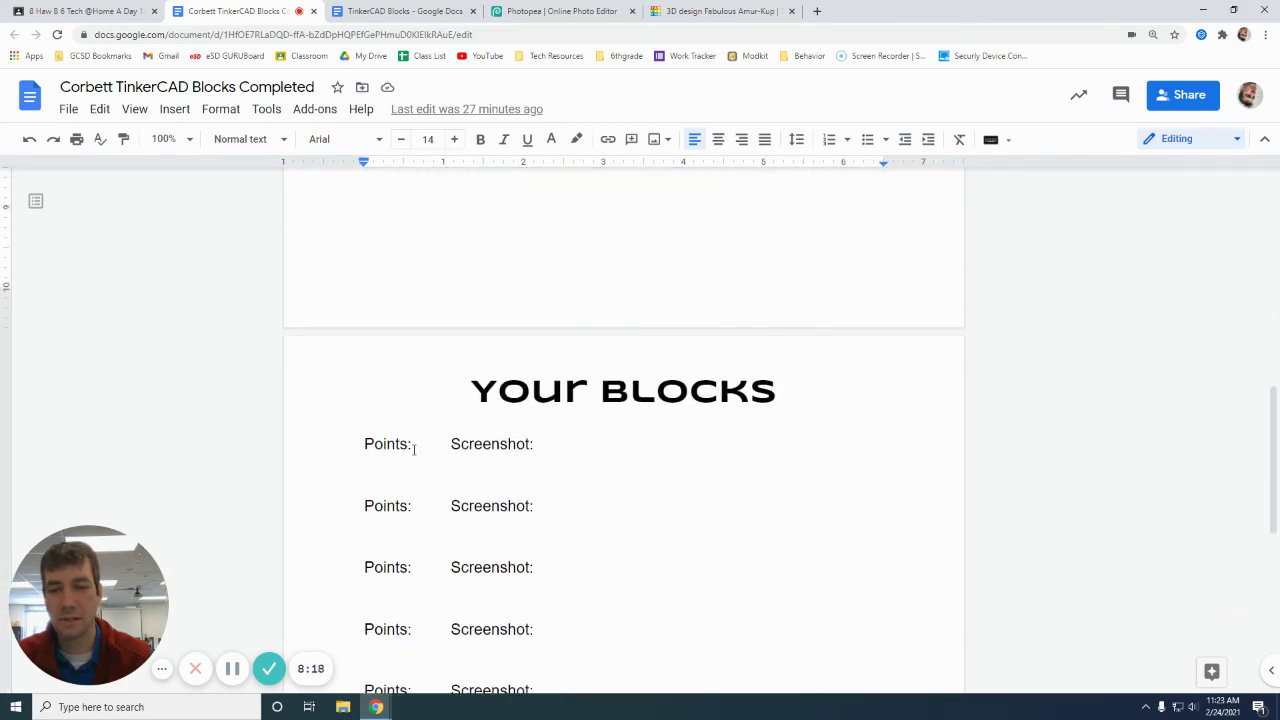
Step: Check the points listed for Block 1 in the TinkerCAD Blocks document, then return
{"action": "left_click", "coordinate": [400, 11]}
{"action": "scroll", "coordinate": [544, 592], "scroll_direction": "down", "scroll_amount": 1}
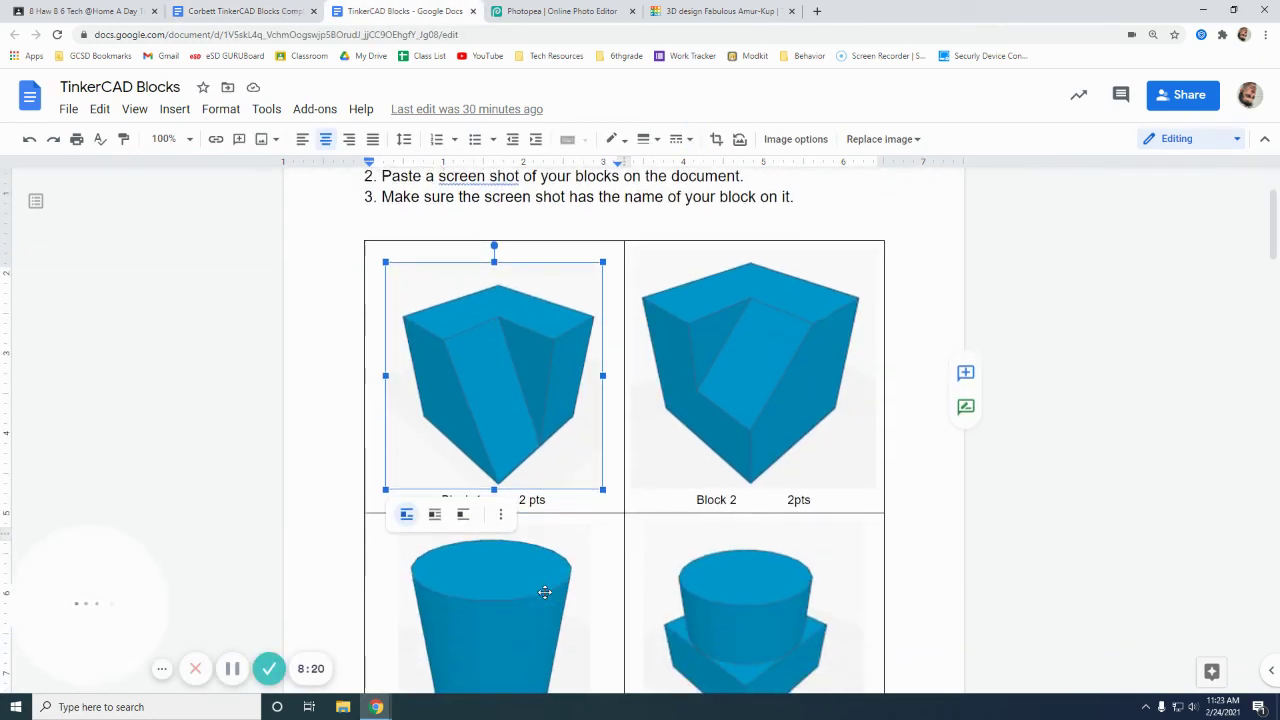
{"action": "left_click", "coordinate": [556, 496]}
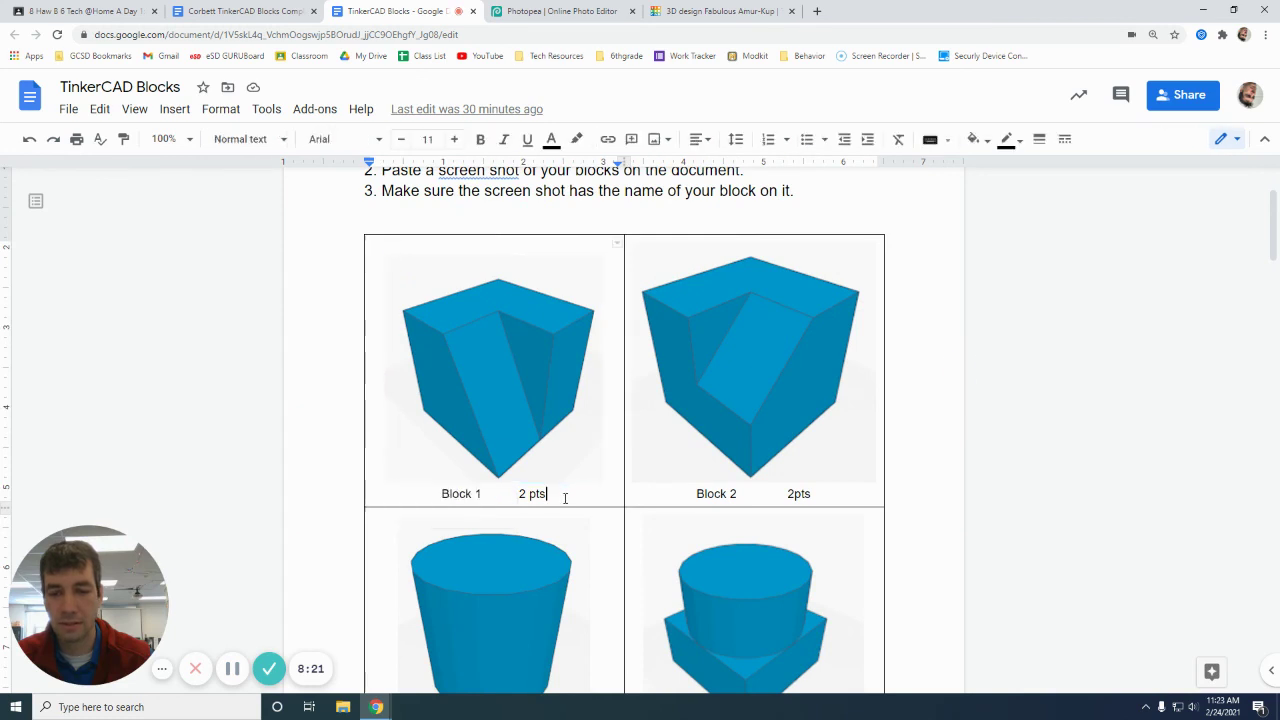
{"action": "left_click", "coordinate": [238, 10]}
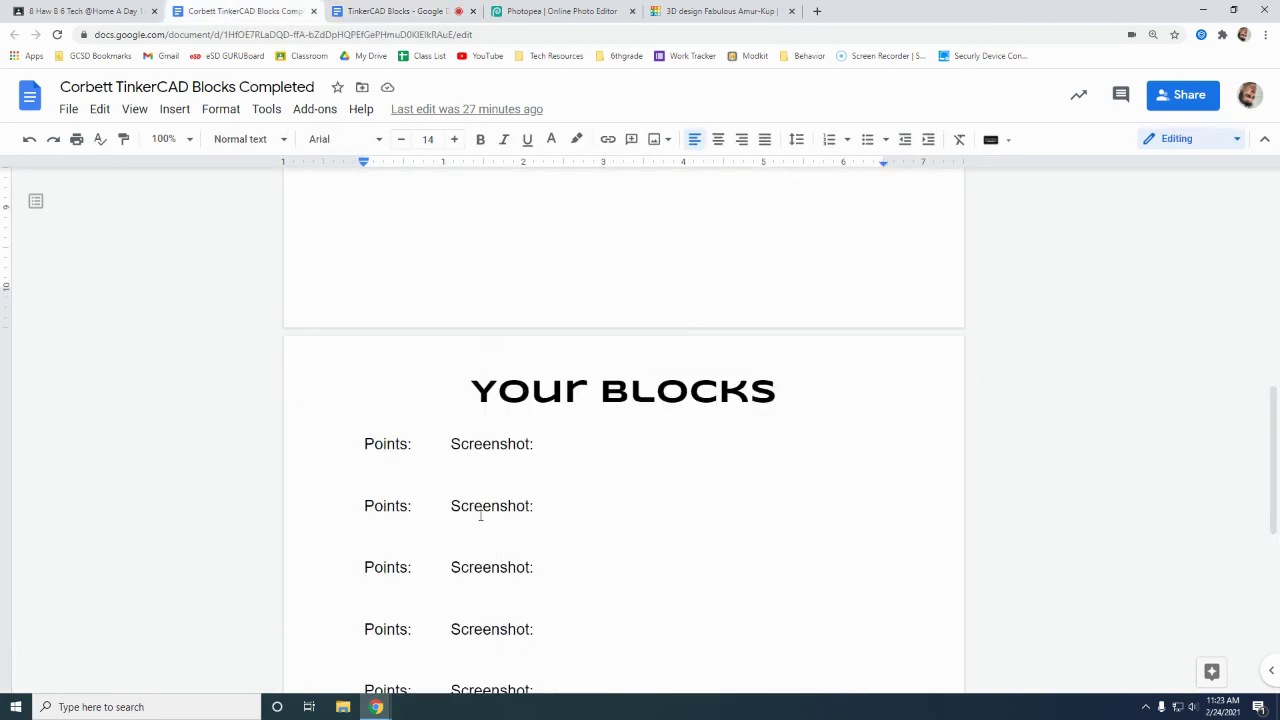
Step: Enter 2 after Points: and paste the Tinkercad screenshot on a new line under Screenshot:
{"action": "left_click", "coordinate": [422, 441]}
{"action": "type", "text": "2"}
{"action": "left_click", "coordinate": [546, 444]}
{"action": "key", "text": "Return"}
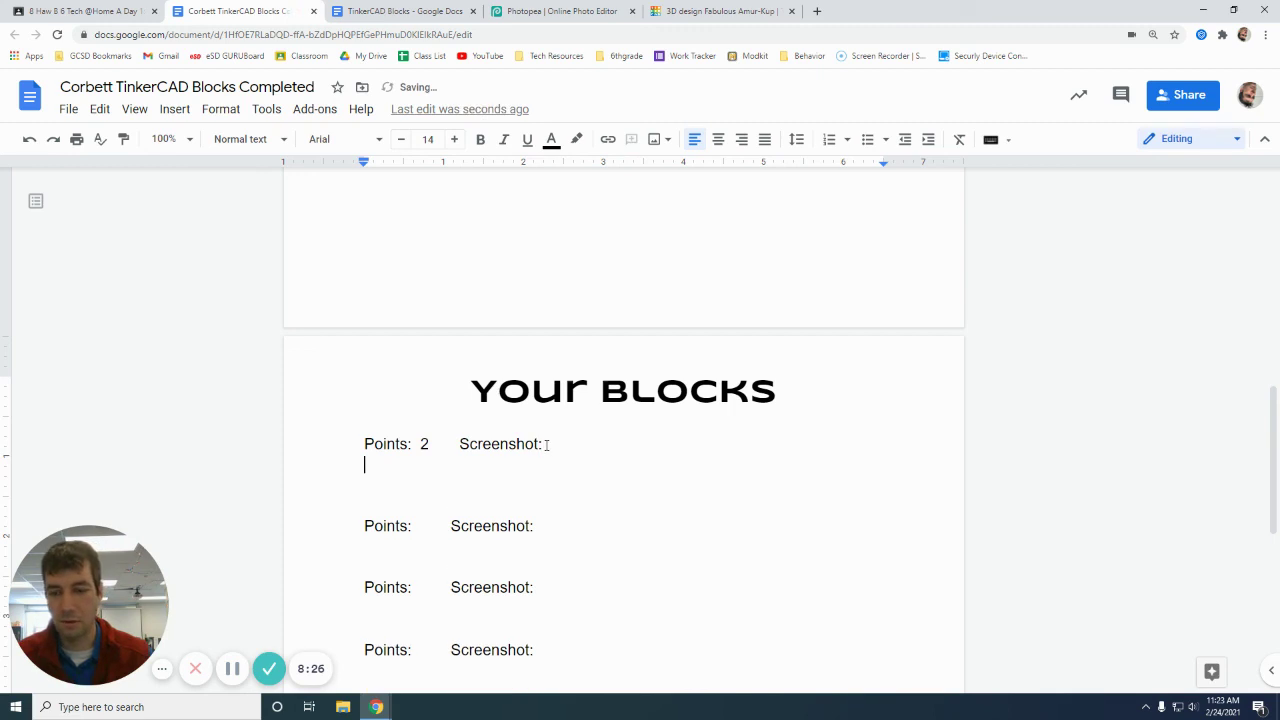
{"action": "key", "text": "ctrl+v"}
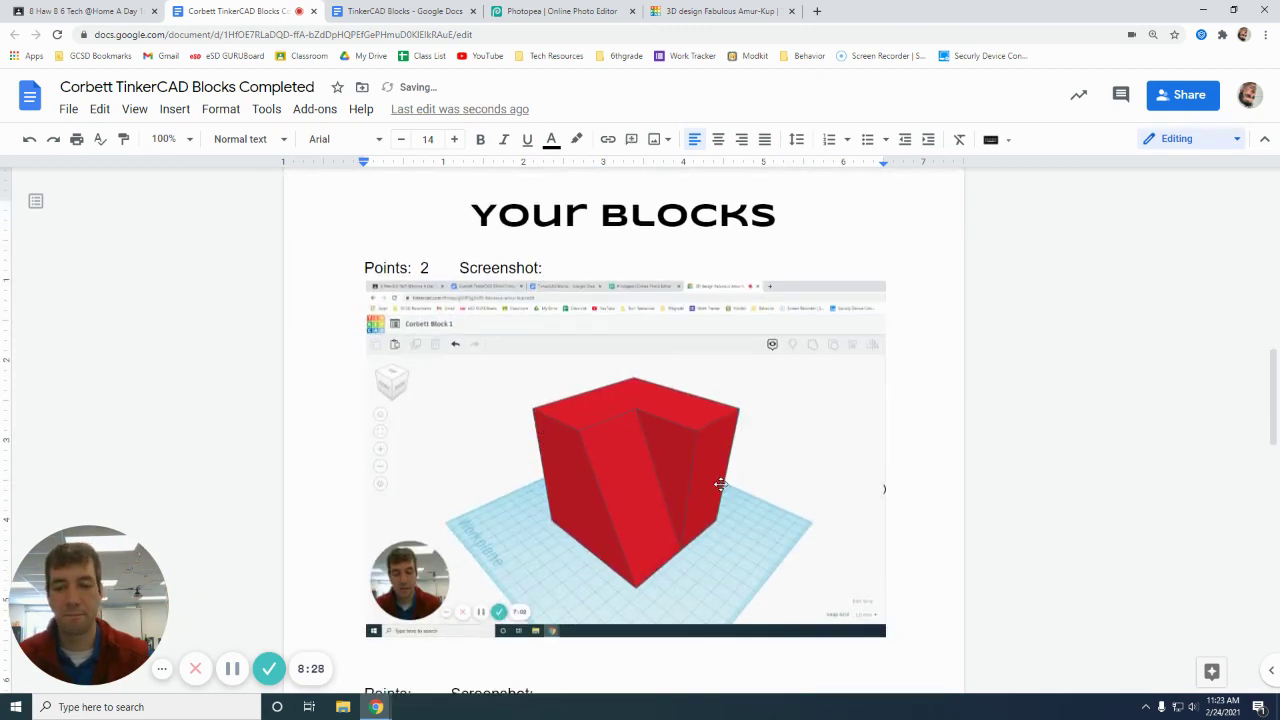